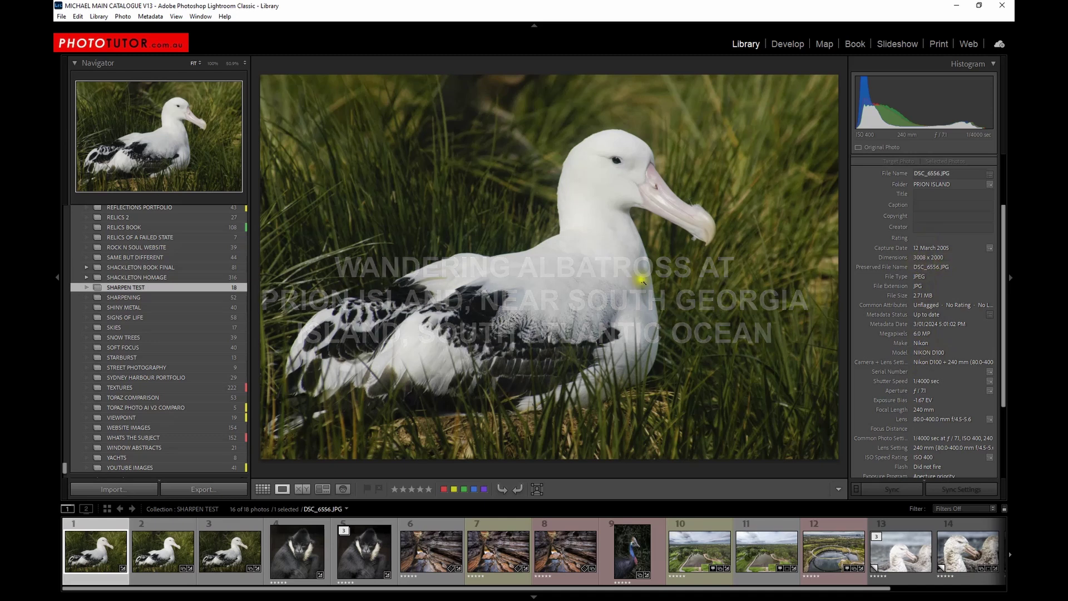
Step: Inspect the albatross's head and bill at 100%, and return to the full photo
click(643, 166)
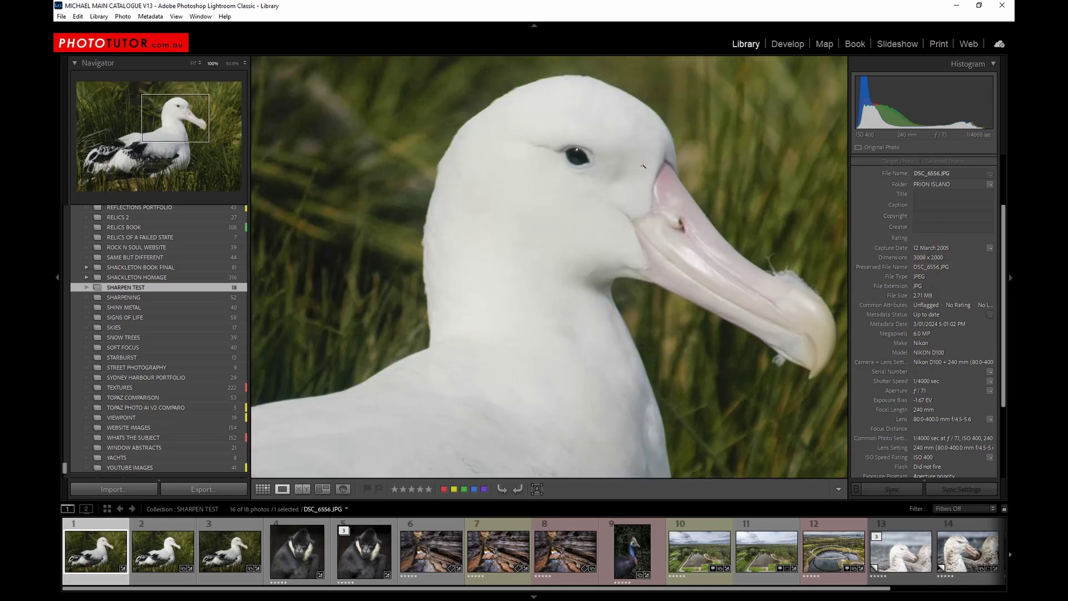
drag(670, 221, 595, 228)
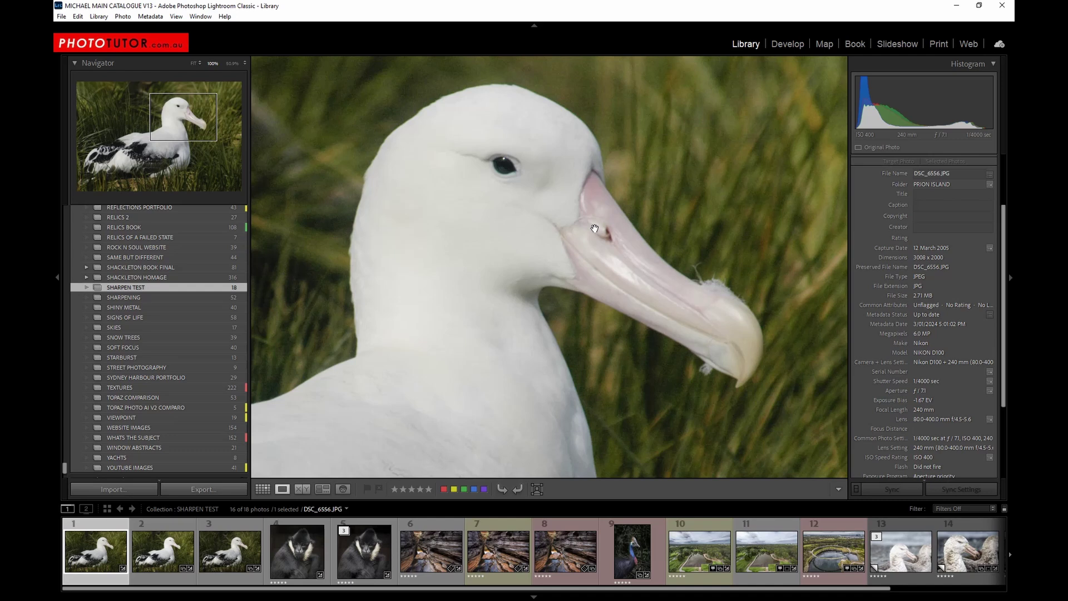
click(595, 228)
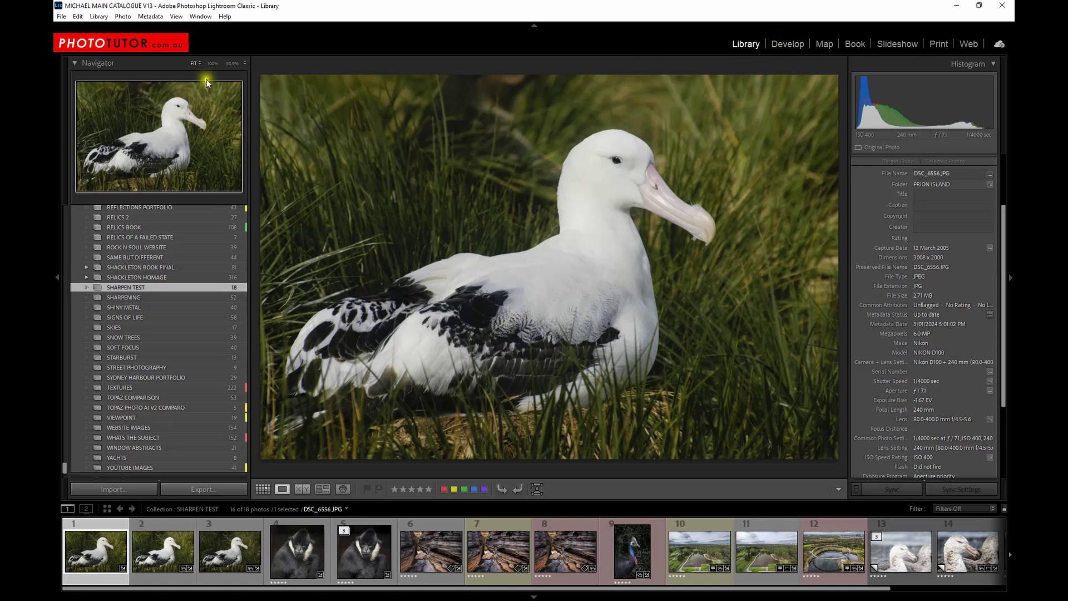
Step: Preview Enhance with Super Resolution on the albatross photo, compare it with the unenhanced version, and close without enhancing
click(126, 17)
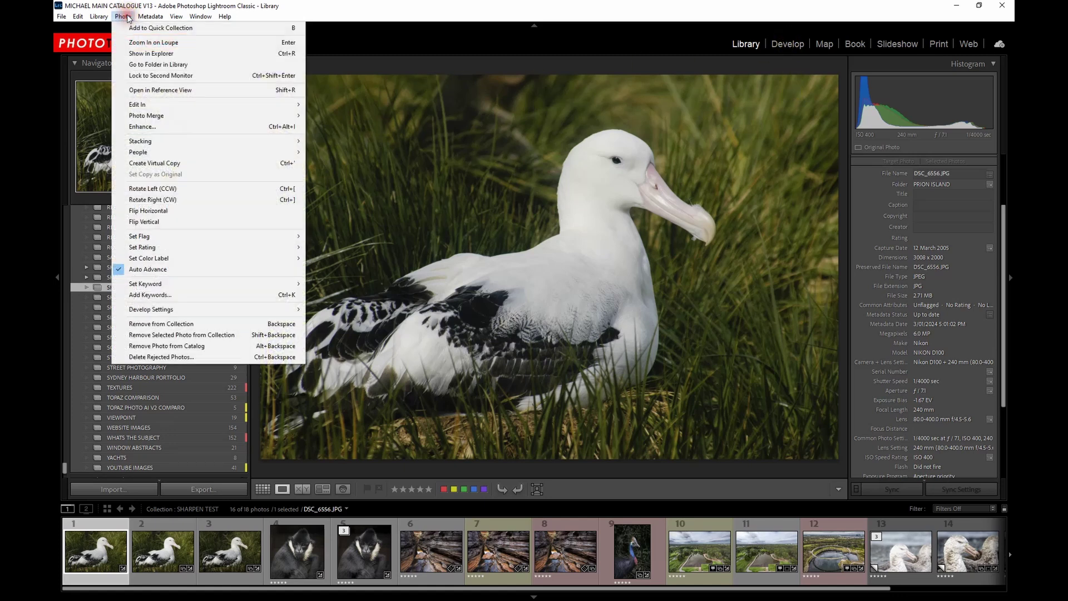
click(147, 127)
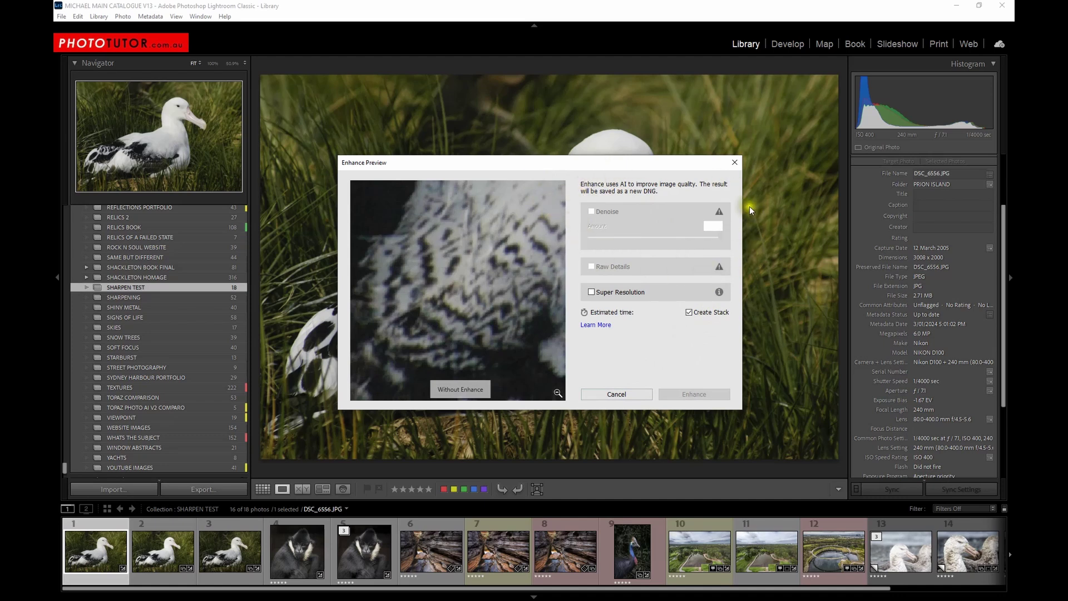
click(592, 294)
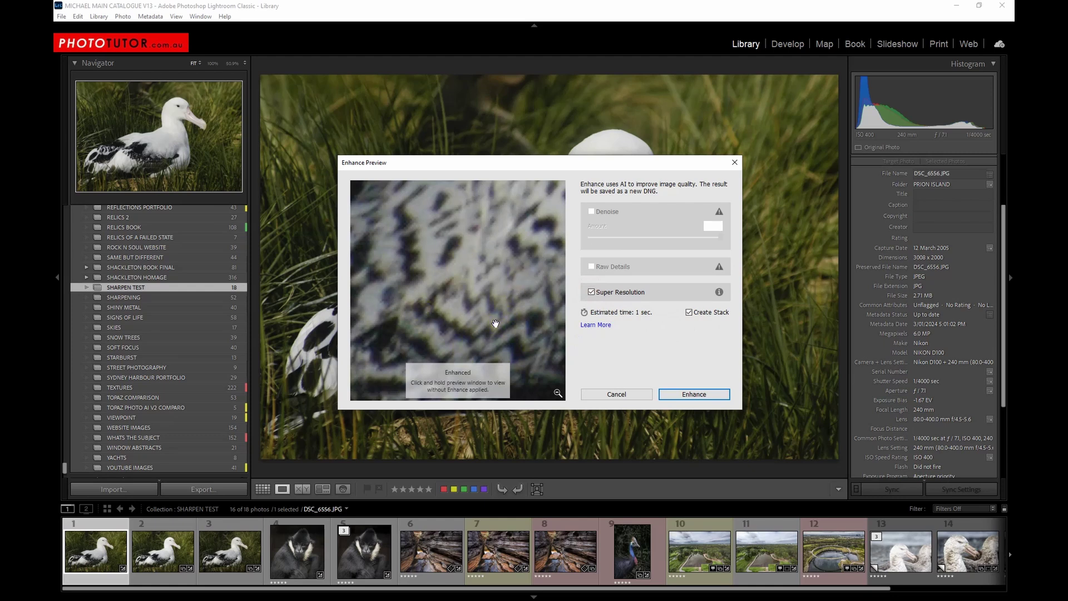
click(496, 324)
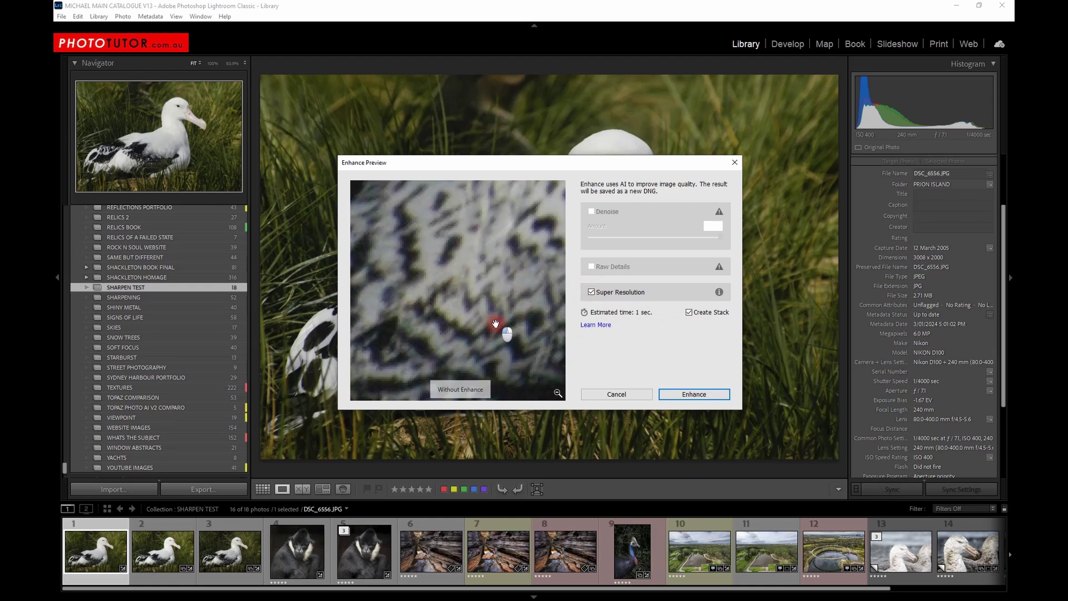
click(495, 323)
click(496, 324)
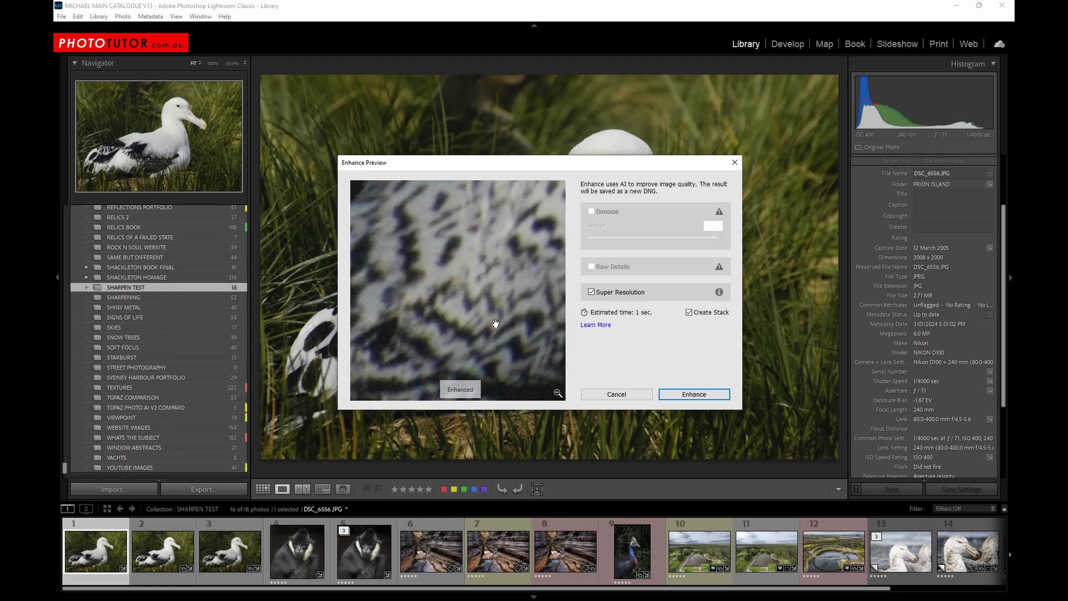
click(639, 394)
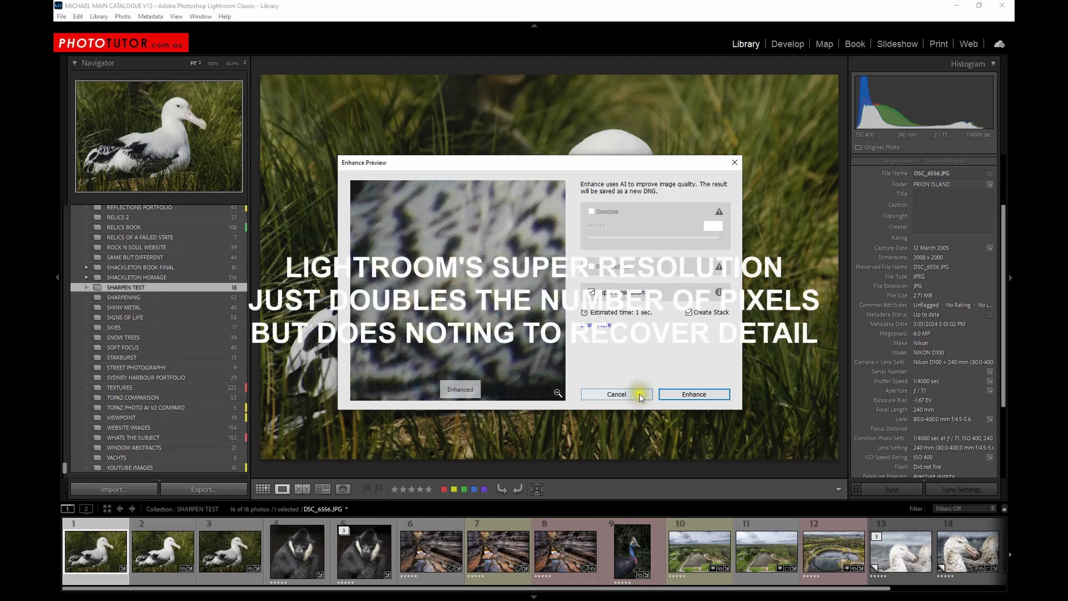
click(628, 395)
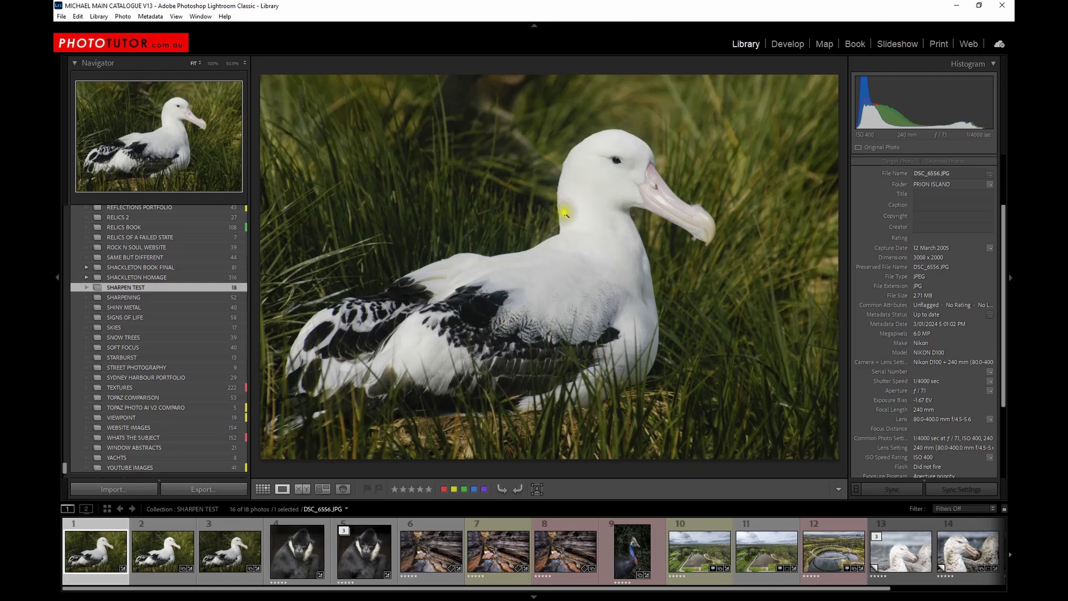
Step: From Develop, send the albatross photo to Topaz Gigapixel as a copy with Lightroom adjustments, and maximize the Gigapixel window
click(782, 44)
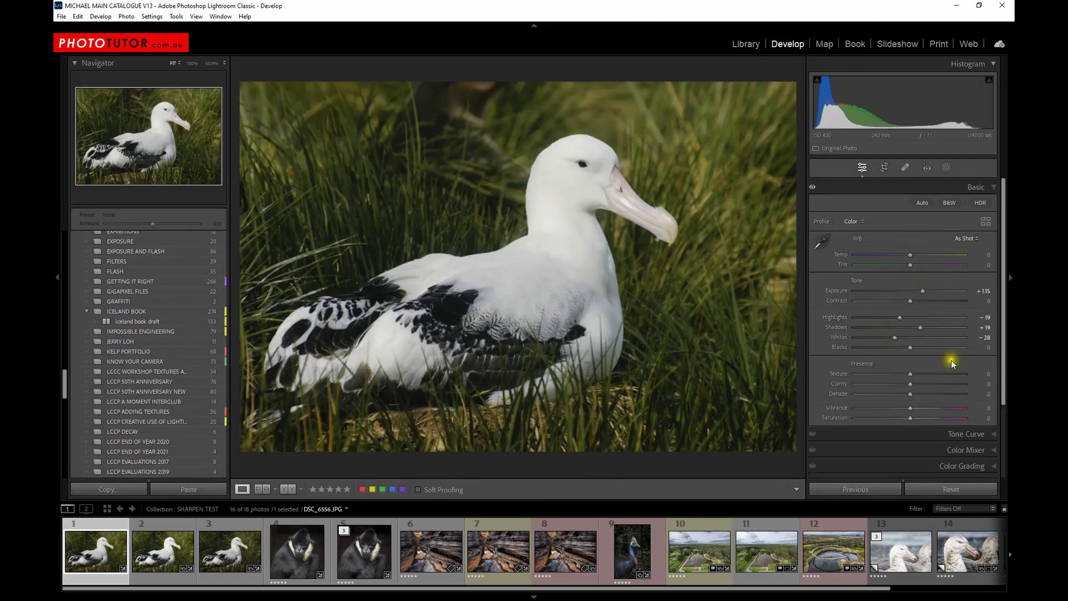
right_click(573, 258)
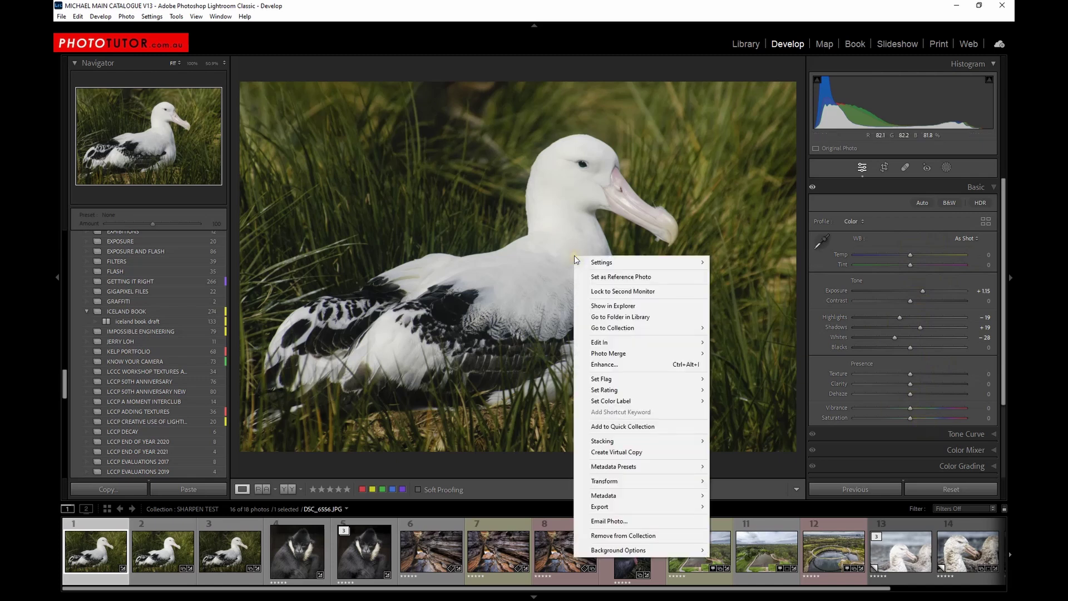
mouse_move(694, 345)
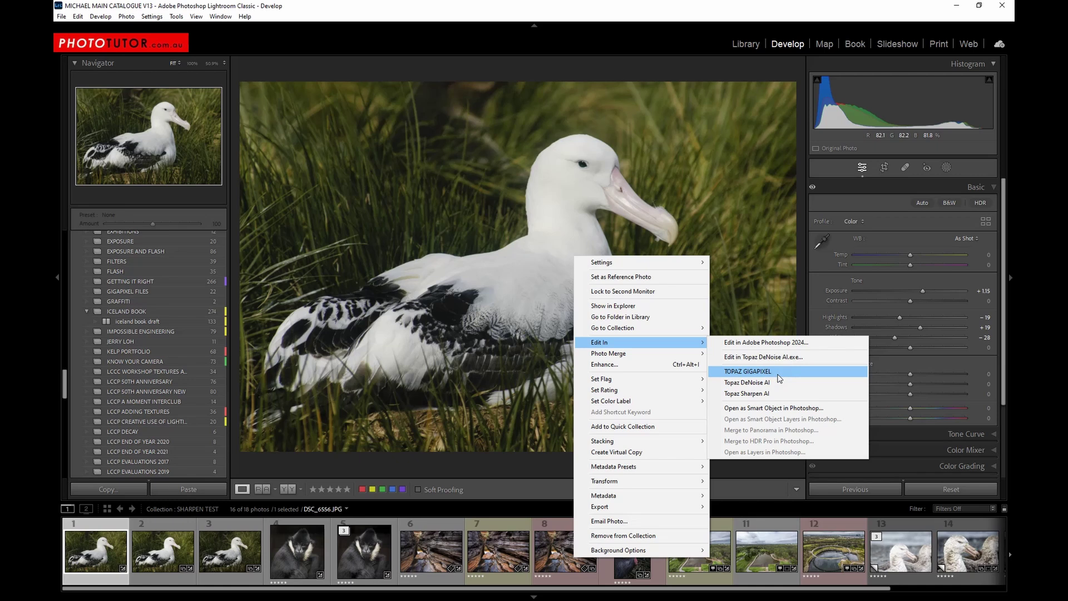
click(779, 371)
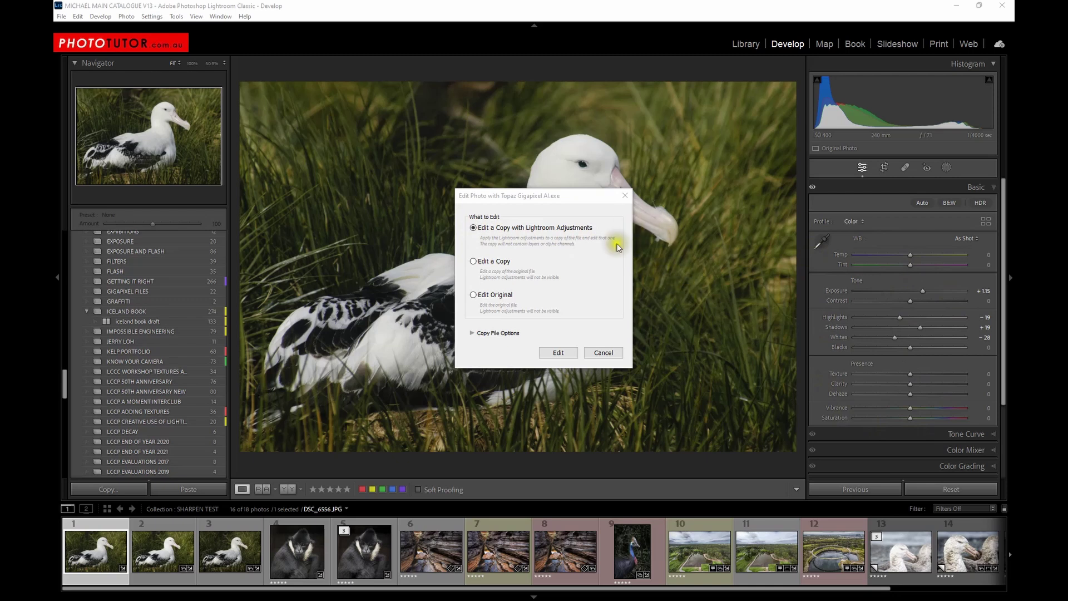
click(557, 354)
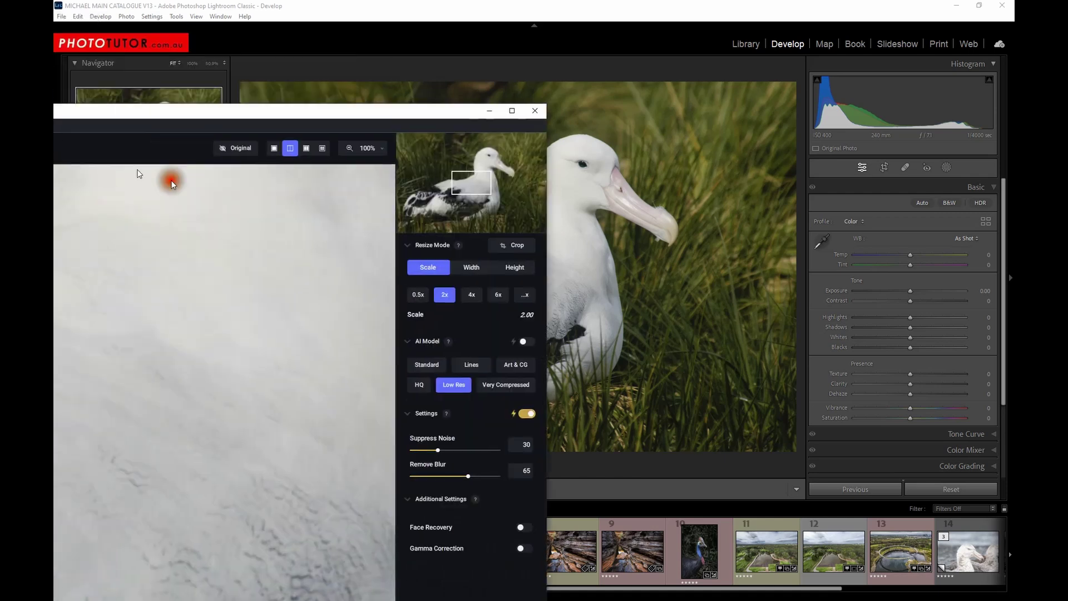
drag(172, 182, 420, 17)
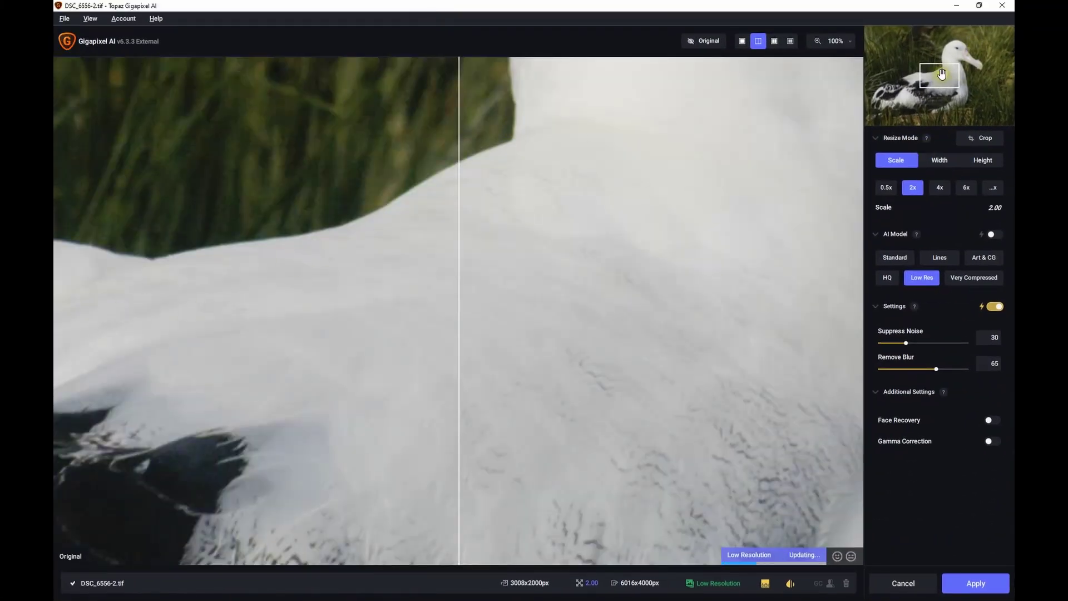
Step: Turn on automatic AI model selection and compare the result with the original around the albatross's eye and bill
drag(946, 71, 964, 58)
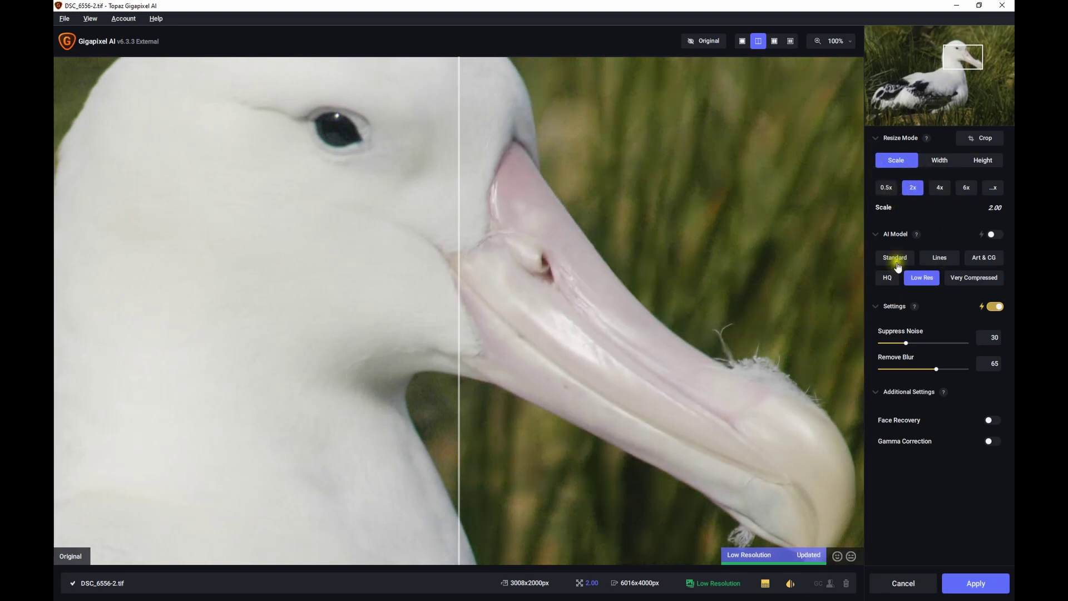
click(995, 235)
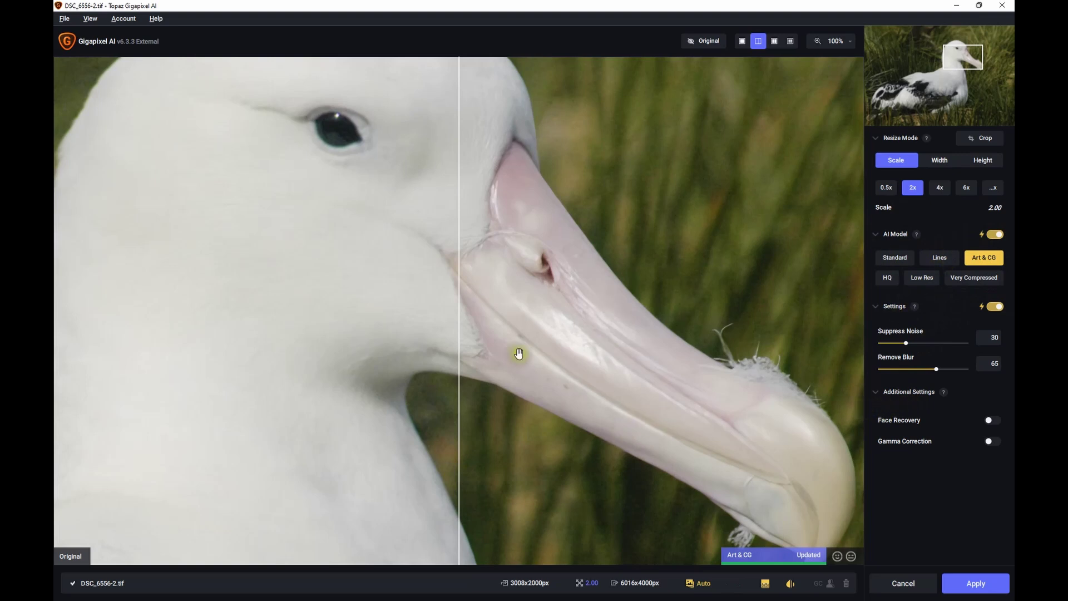
drag(459, 340, 261, 254)
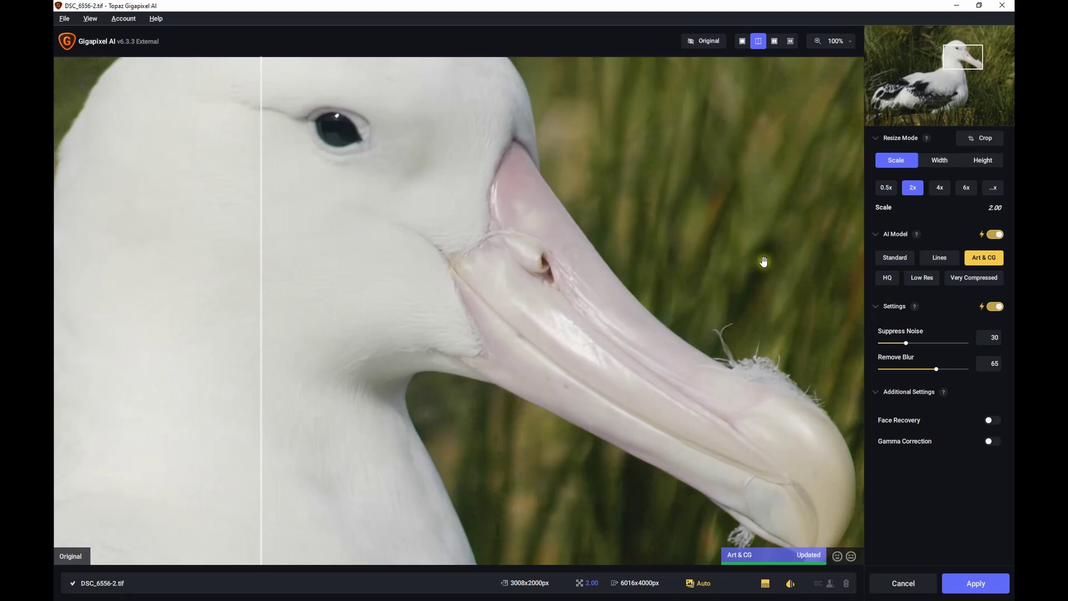
Step: Compare the Low Res and Very Compressed AI models, and apply the 2x upscale with Low Res
click(921, 278)
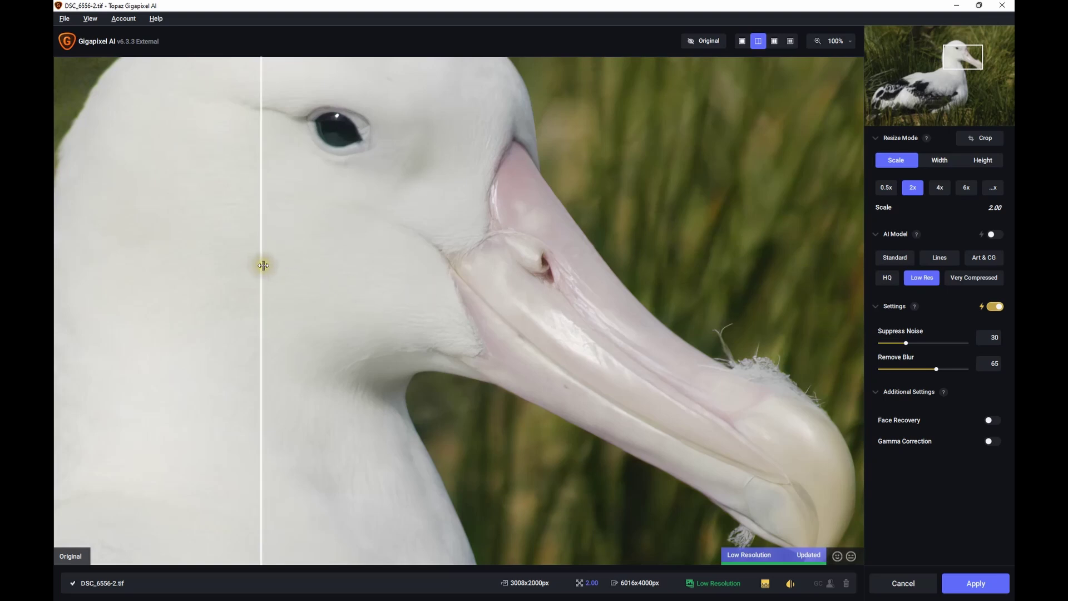
drag(261, 266, 408, 230)
click(974, 278)
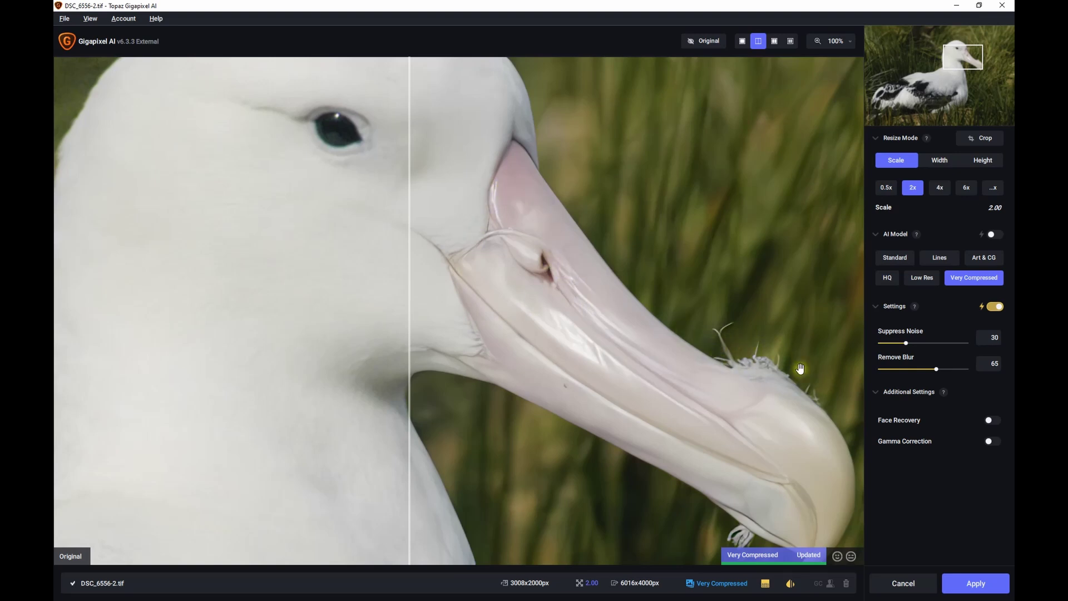
click(917, 282)
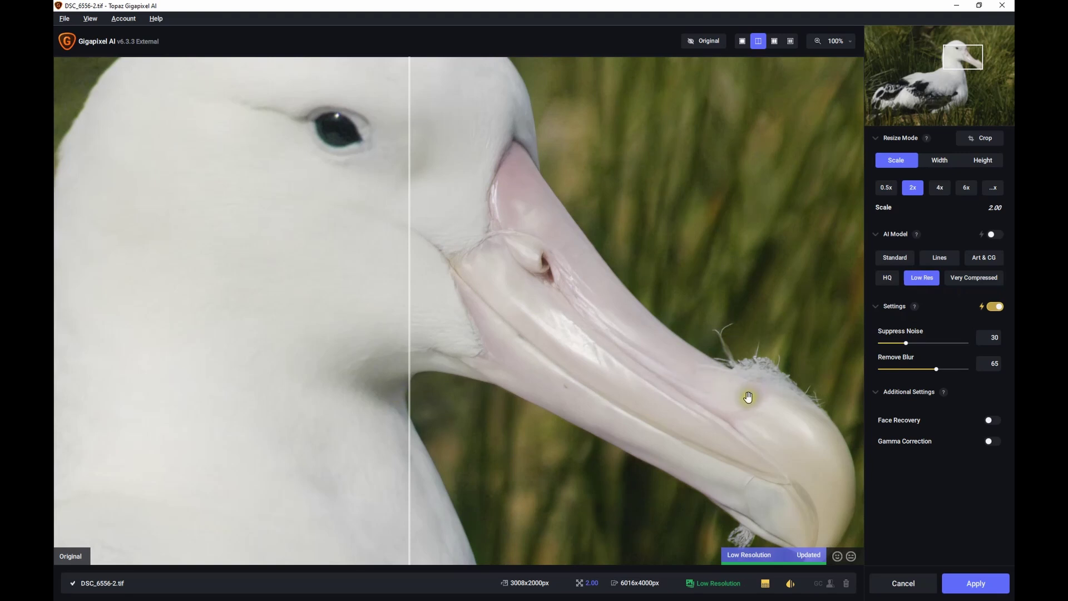
click(965, 588)
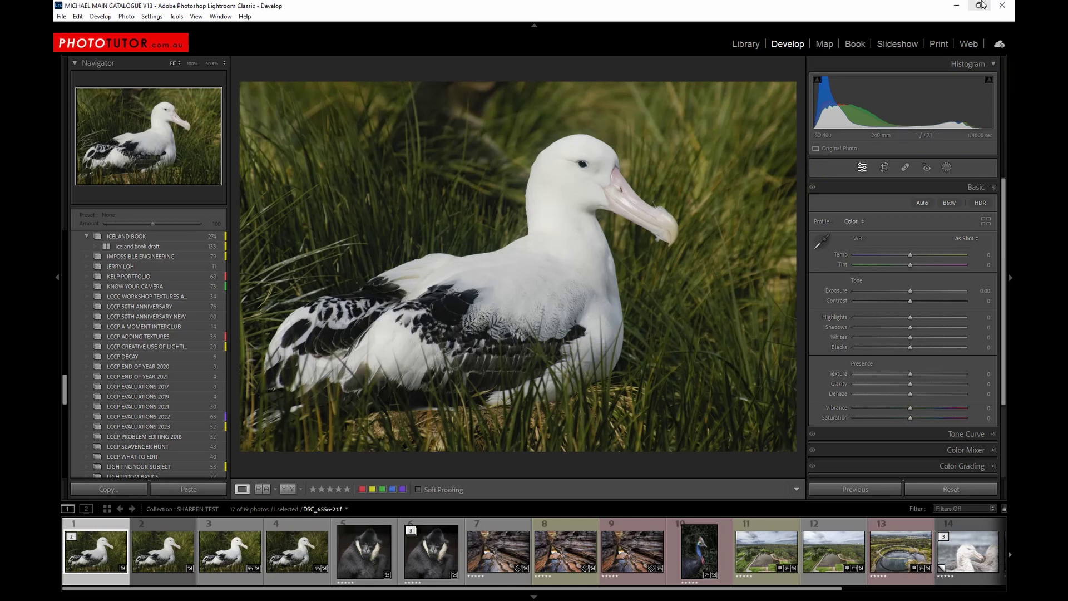
Step: Switch to Photoshop and check the width and height of DSC_6556.JPG in pixels in Image Size, without resizing
click(957, 5)
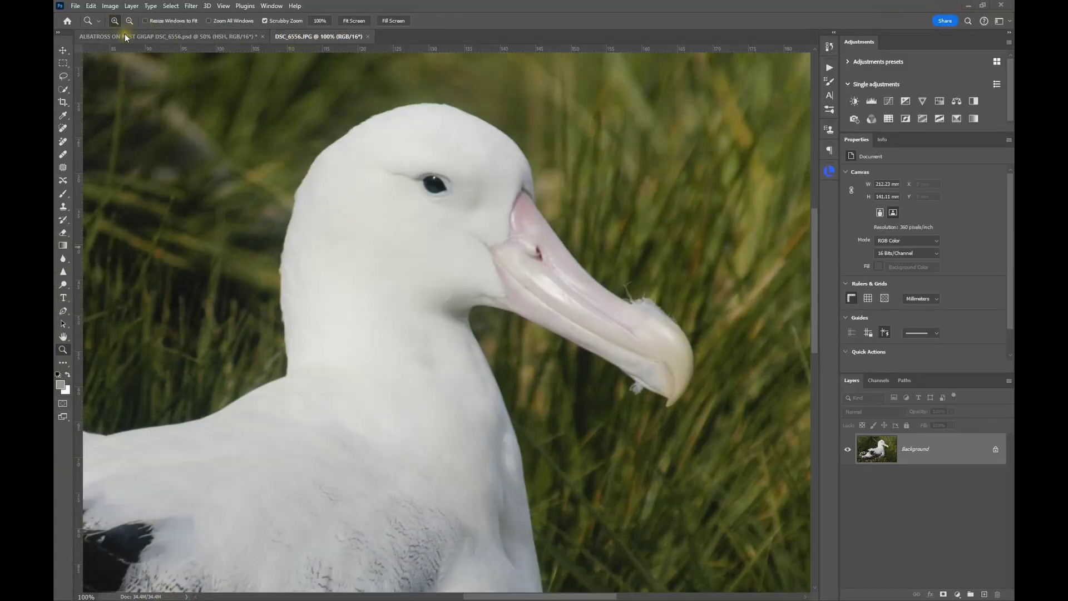
click(110, 6)
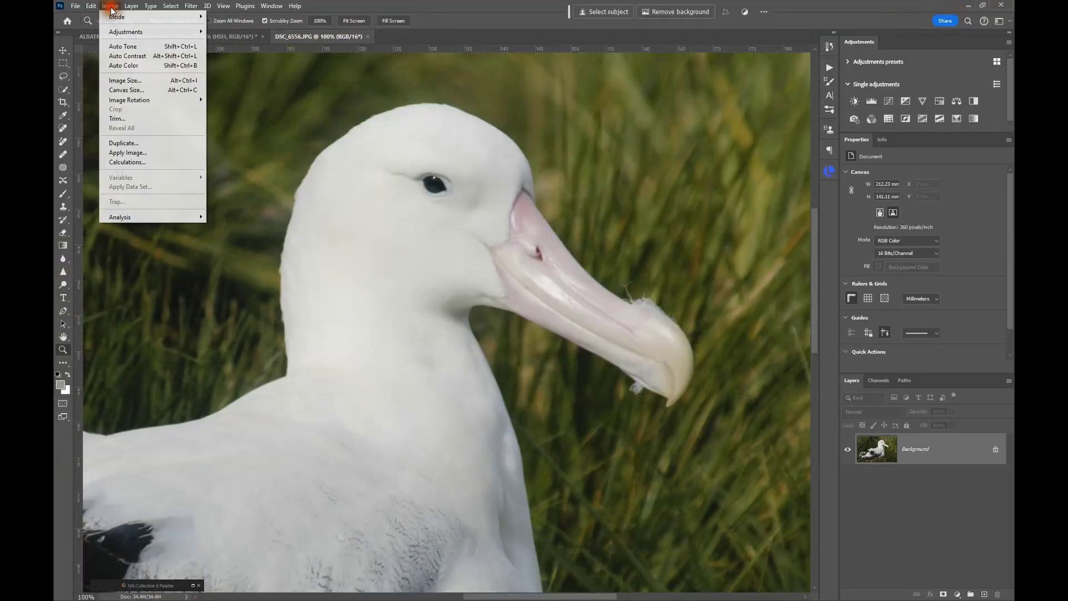
click(125, 80)
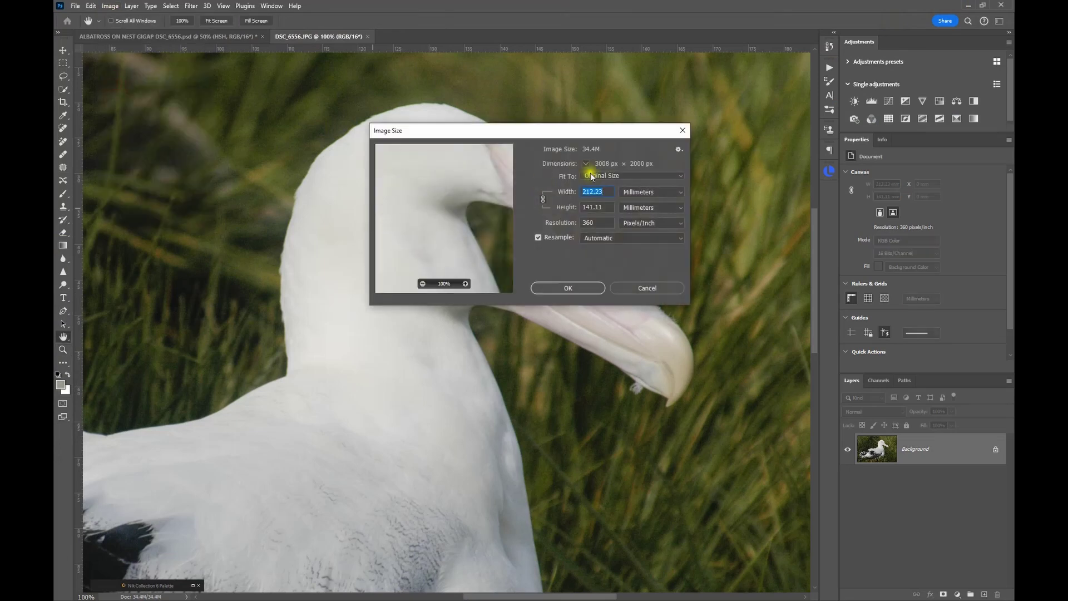
click(635, 192)
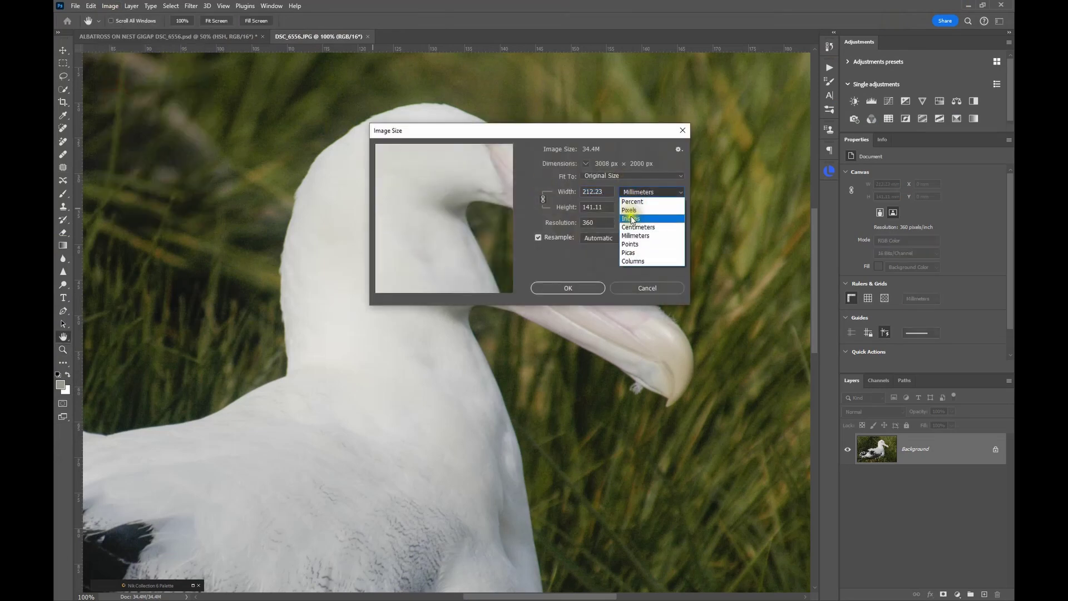
click(633, 211)
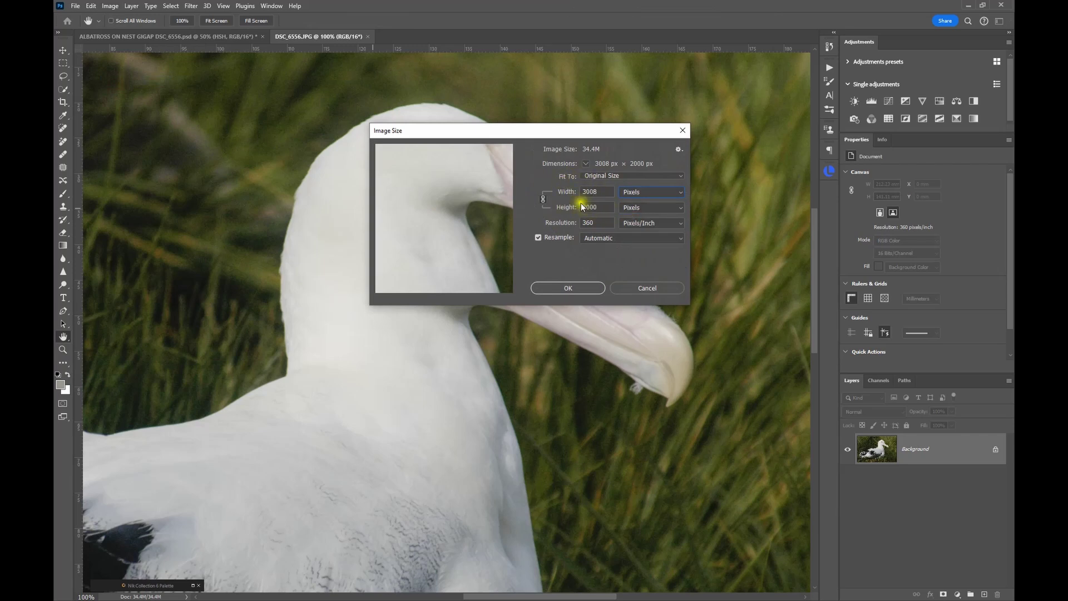
click(640, 287)
key(z)
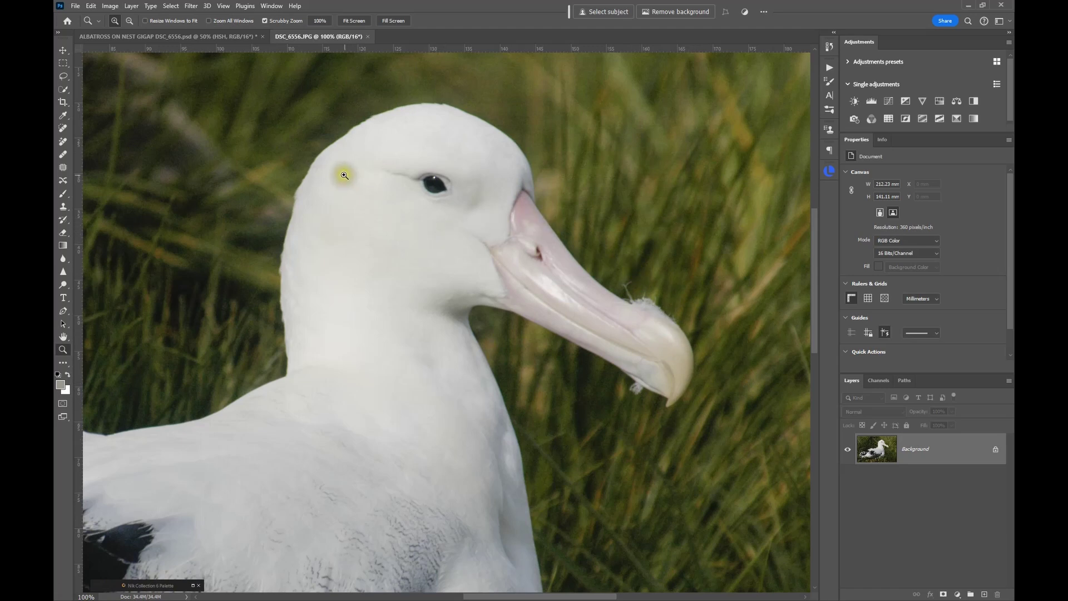
Step: Compare the albatross's head between the Gigapixel-upscaled PSD and the original DSC_6556.JPG, ending on the PSD
click(157, 36)
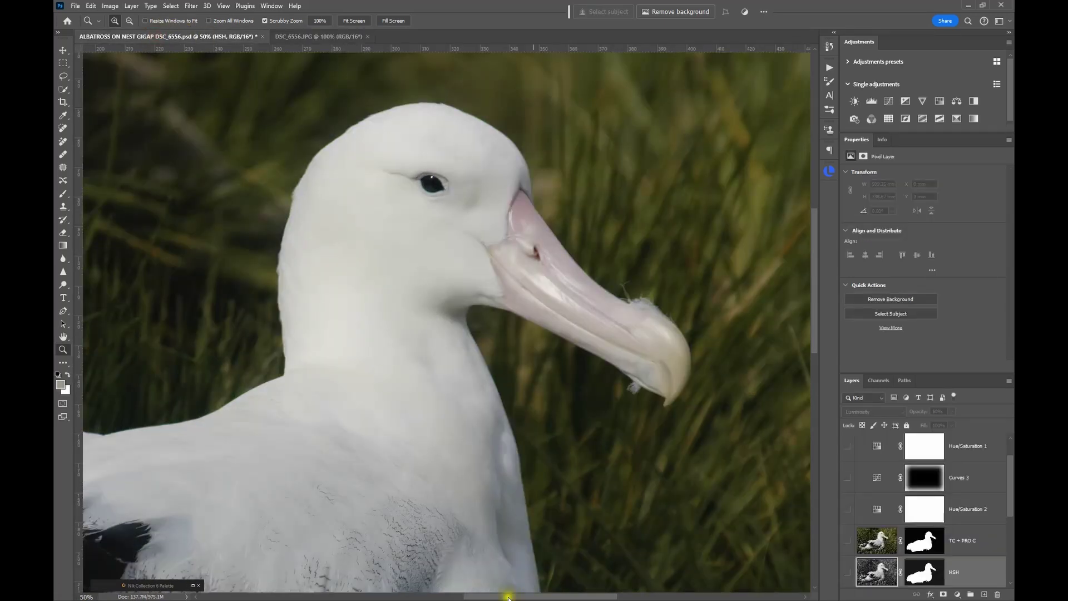
scroll(985, 544, down, 5)
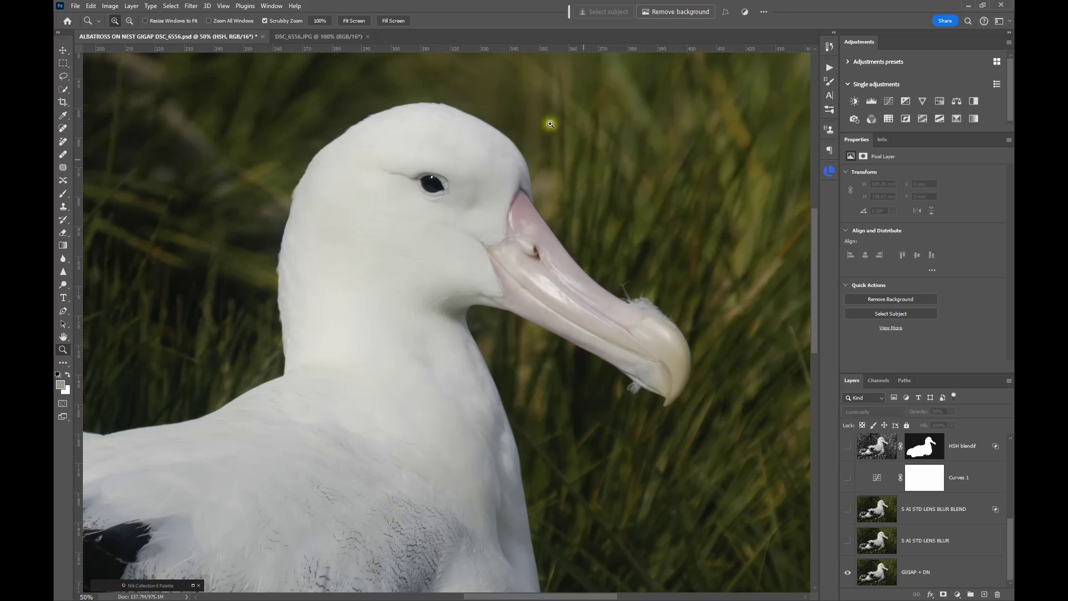
click(333, 35)
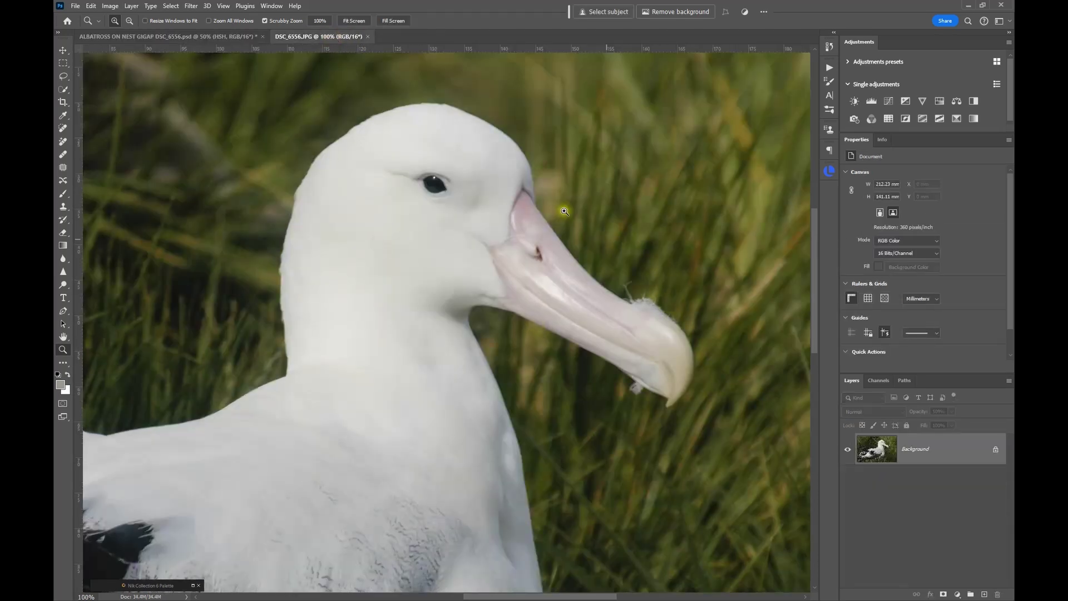
click(184, 36)
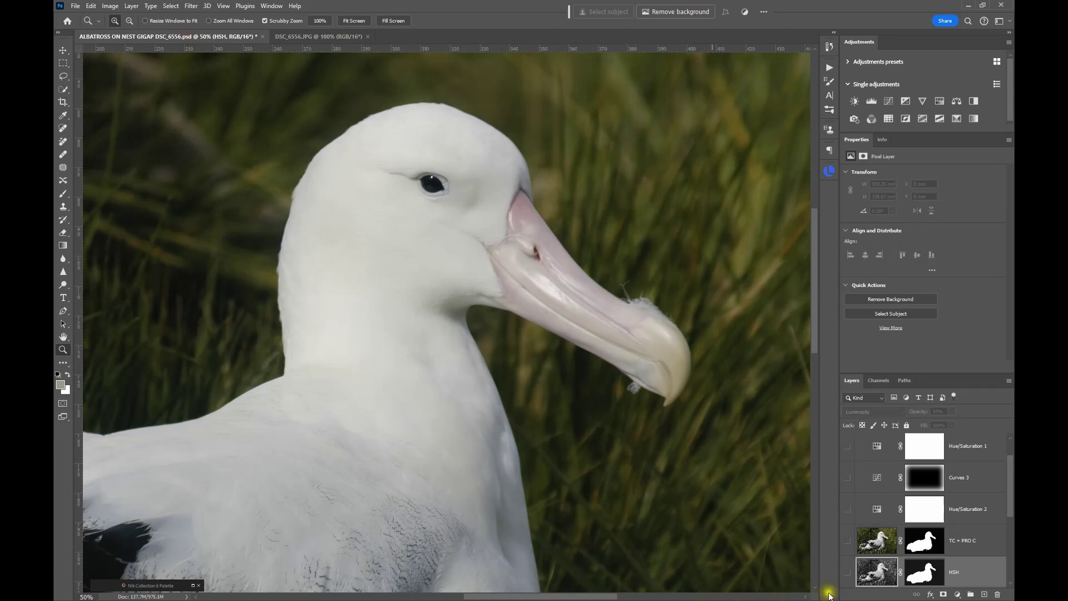
Step: Make the S AI STD LENS BLUR layer visible and select it
scroll(951, 559, down, 3)
scroll(951, 558, down, 2)
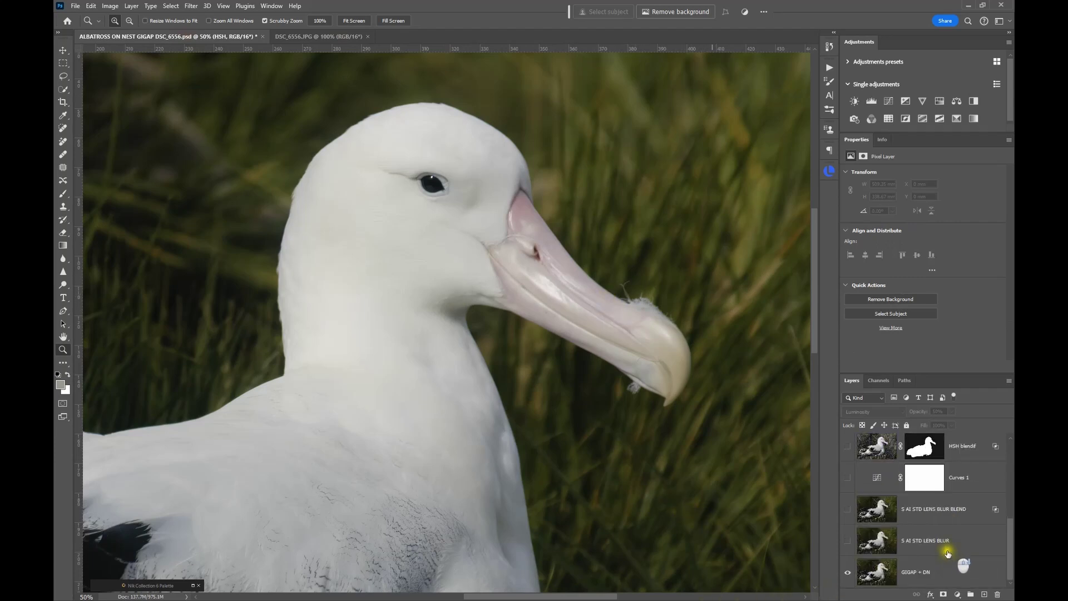
click(848, 540)
click(889, 547)
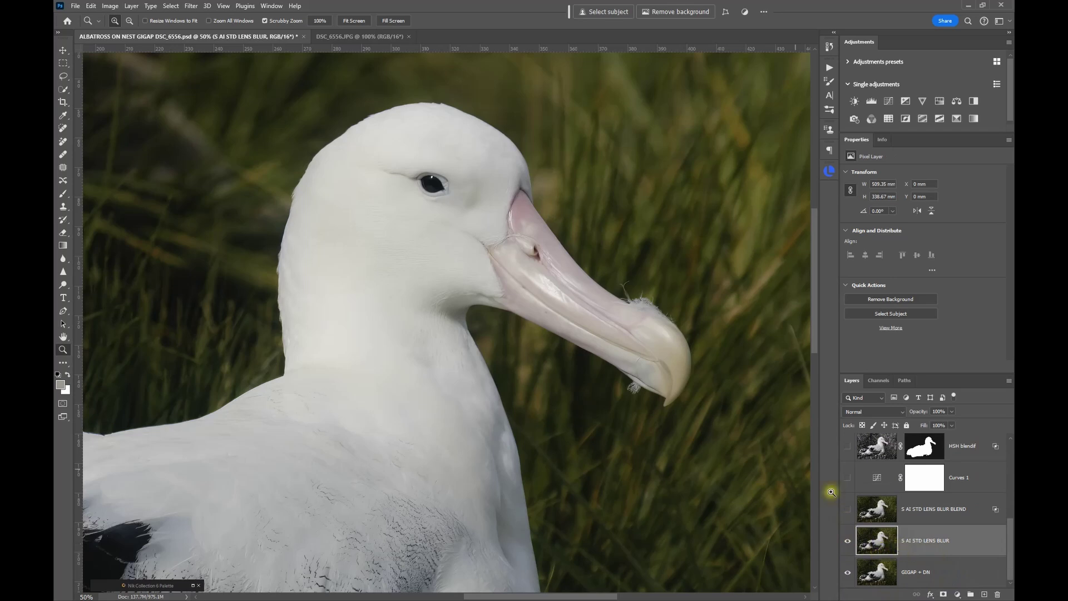
Step: Compare the albatross's eye and beak with the S AI STD LENS BLUR layer hidden and shown, inspecting the beak at 200% and 100%
click(849, 546)
click(848, 542)
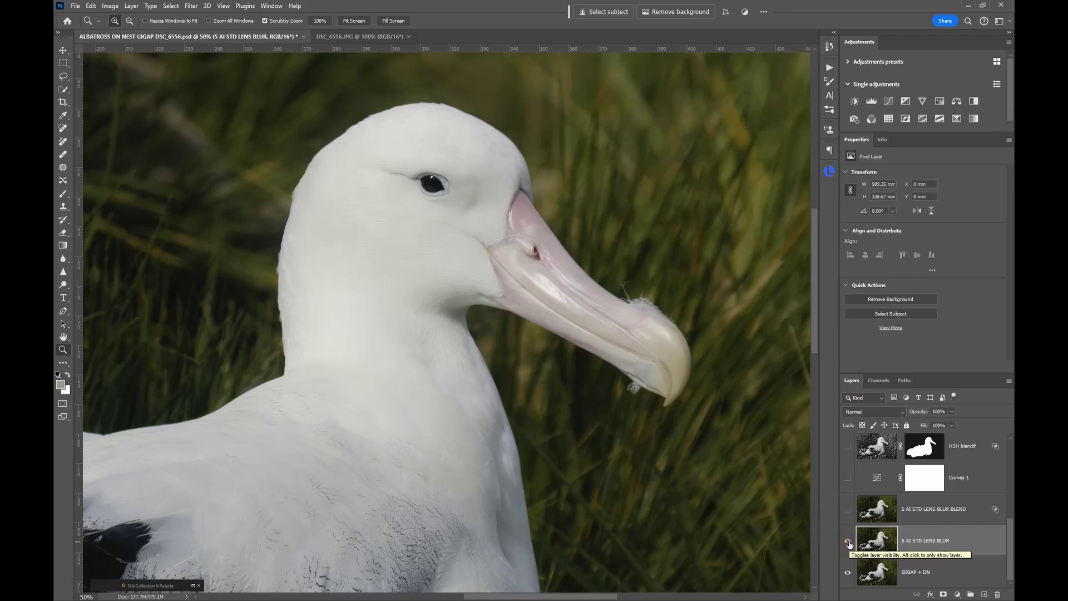
click(574, 250)
click(568, 243)
click(558, 239)
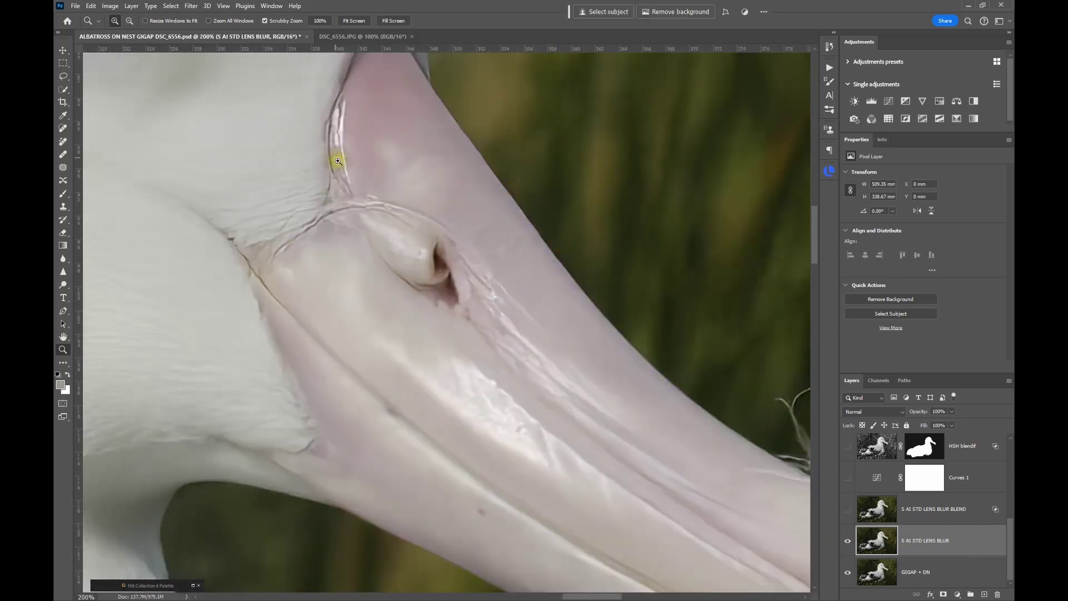
drag(339, 161, 406, 269)
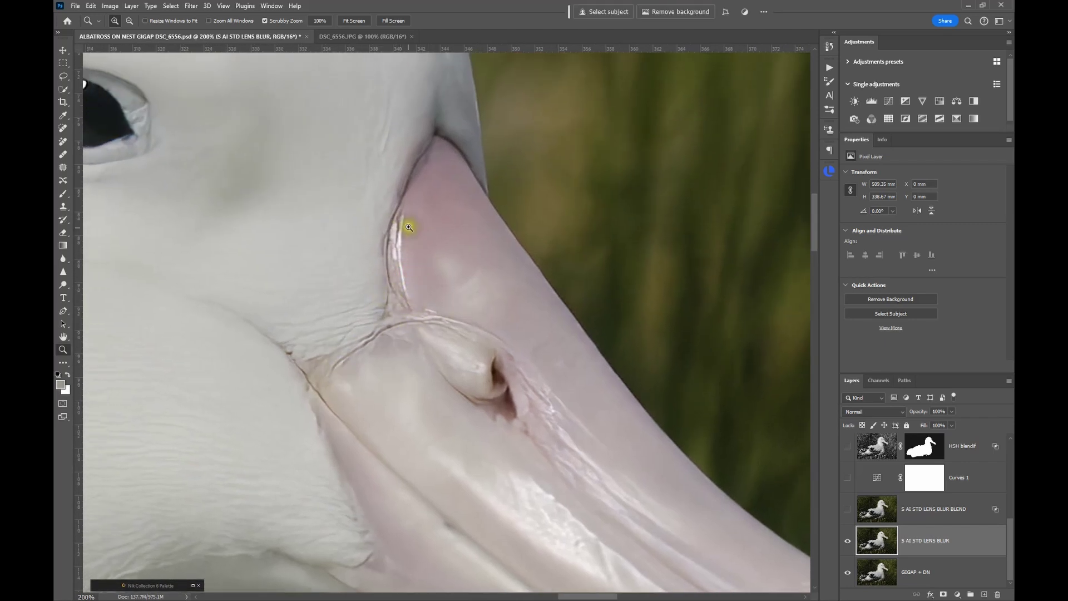
alt+click(380, 276)
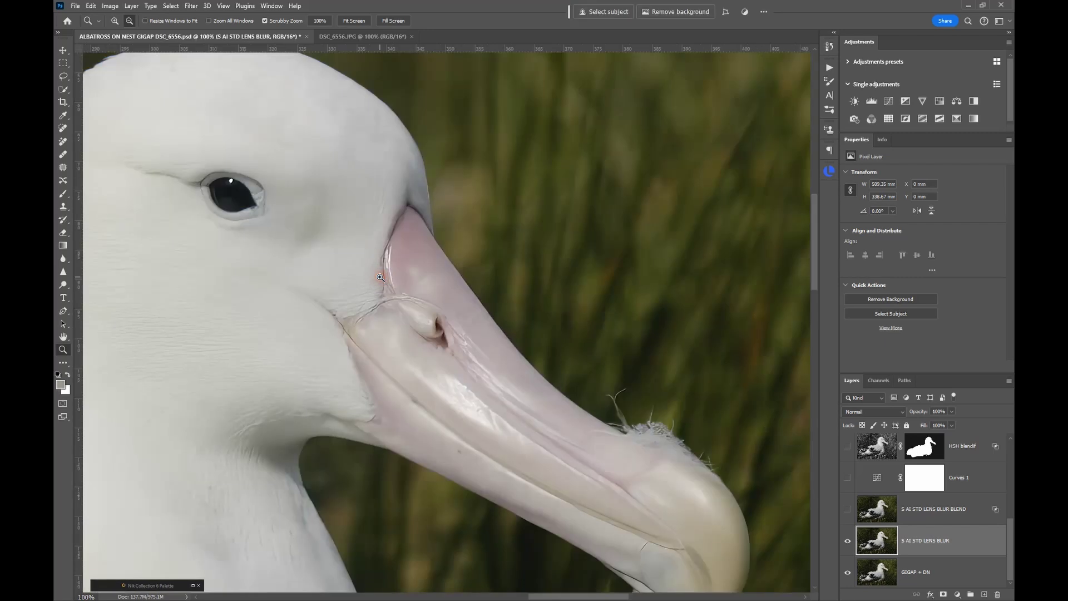
click(849, 543)
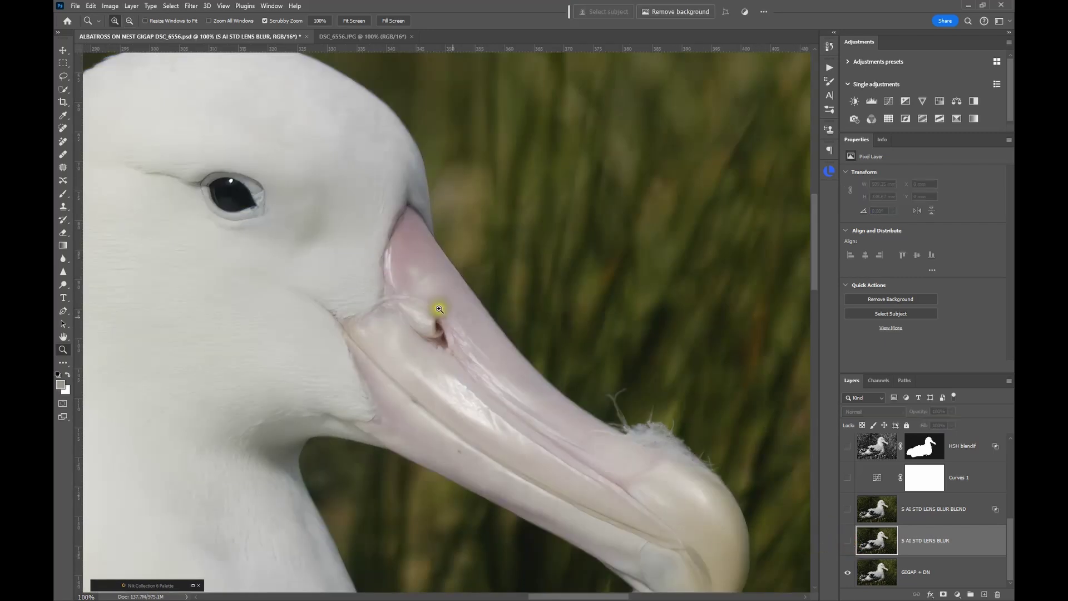
click(848, 545)
click(848, 546)
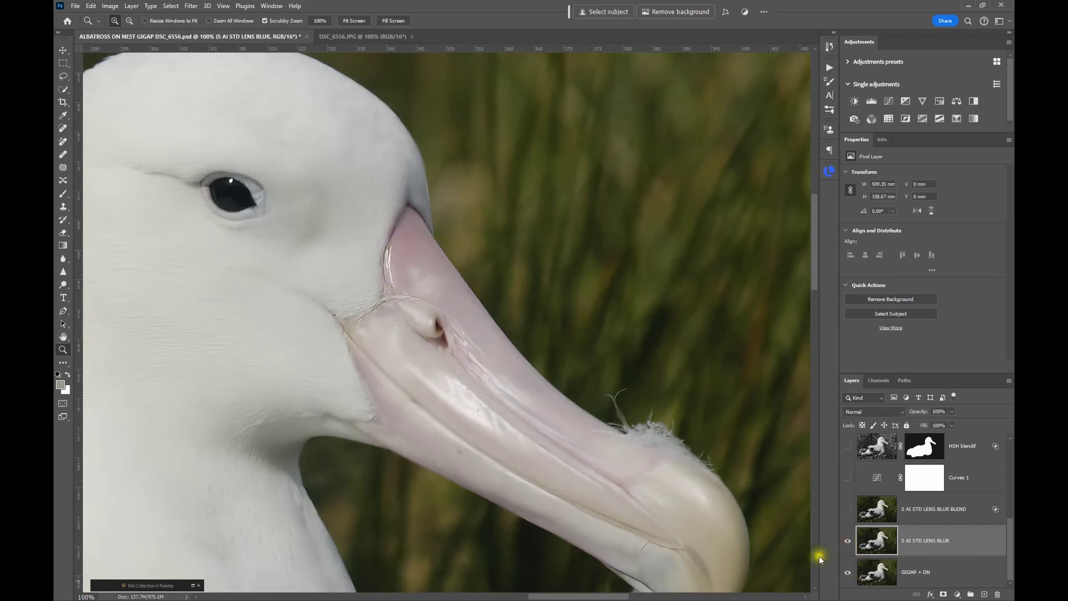
Step: Hide the S AI STD LENS BLUR layer, and show and select the S AI STD LENS BLUR BLEND layer instead
click(848, 541)
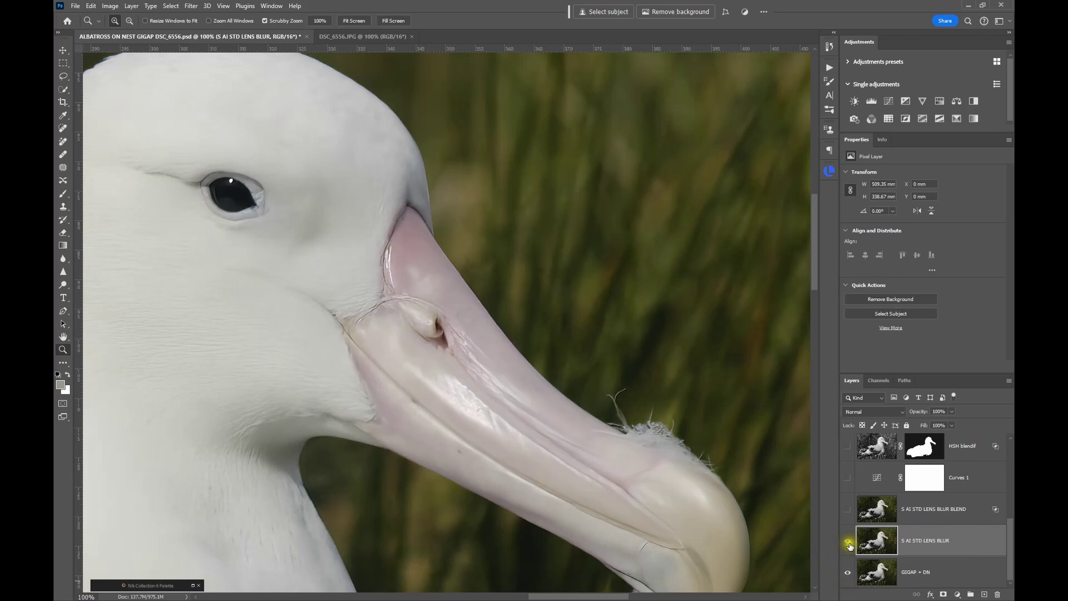
click(848, 510)
click(916, 514)
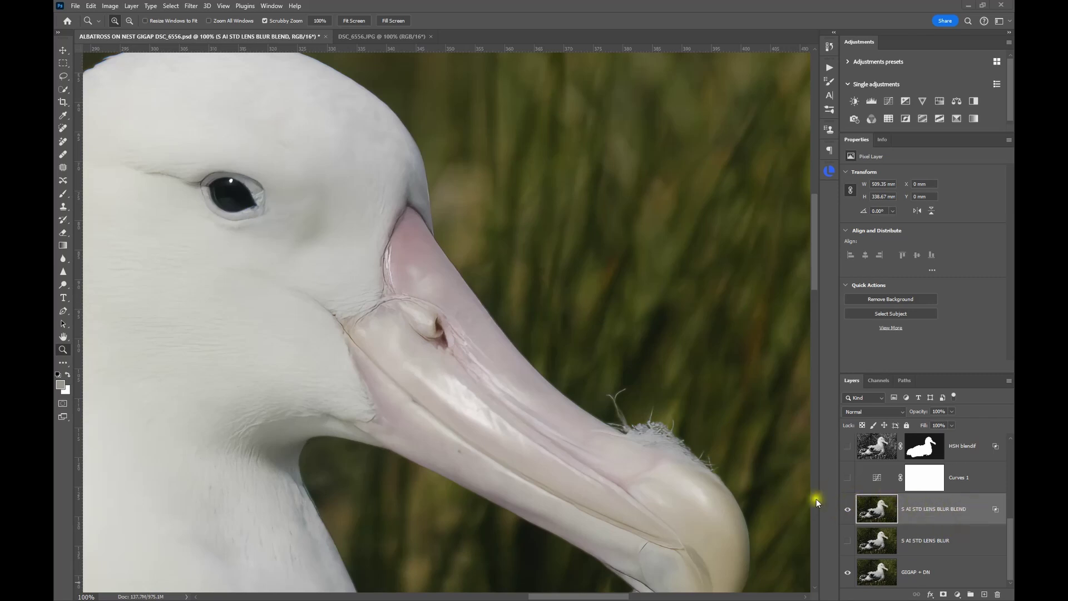
Step: Open the blending options of S AI STD LENS BLUR BLEND and reset its Blend If Current Layer range to 0 and 255
click(976, 505)
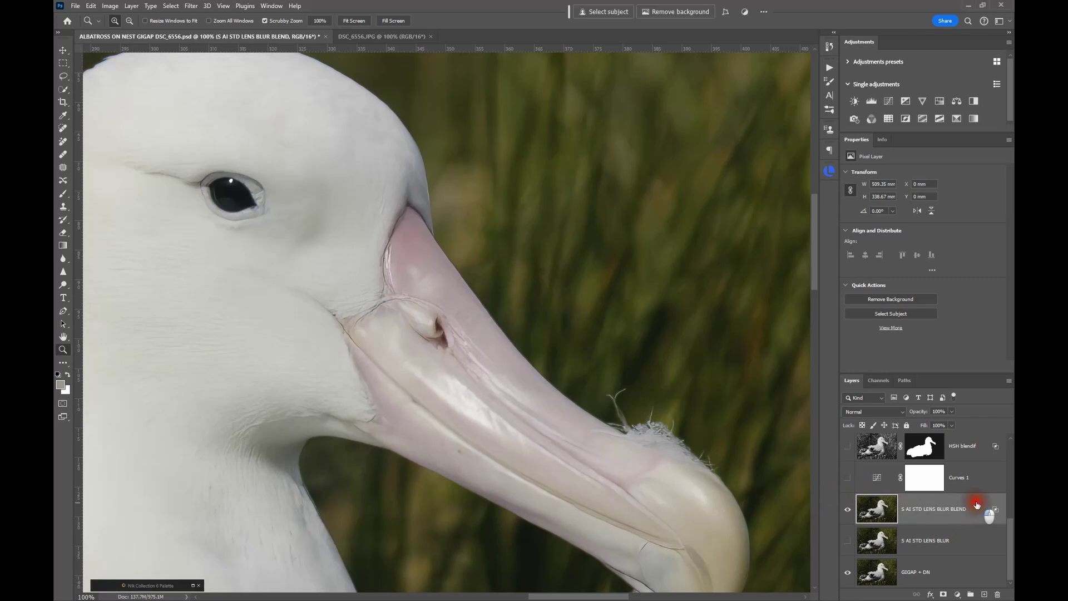
double_click(977, 504)
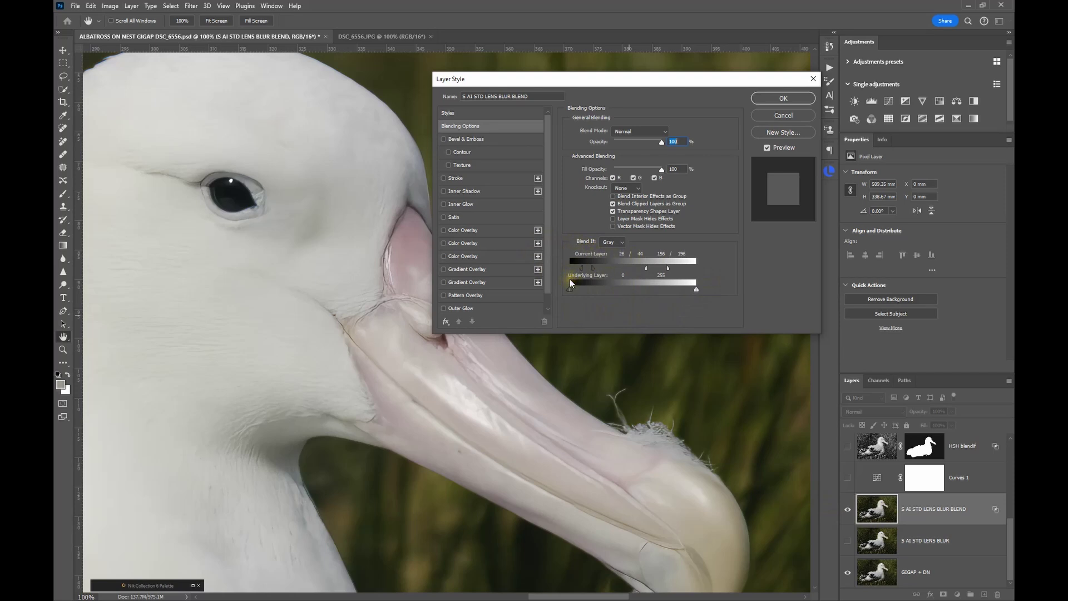
drag(645, 268, 726, 275)
drag(592, 268, 563, 269)
drag(605, 82, 665, 62)
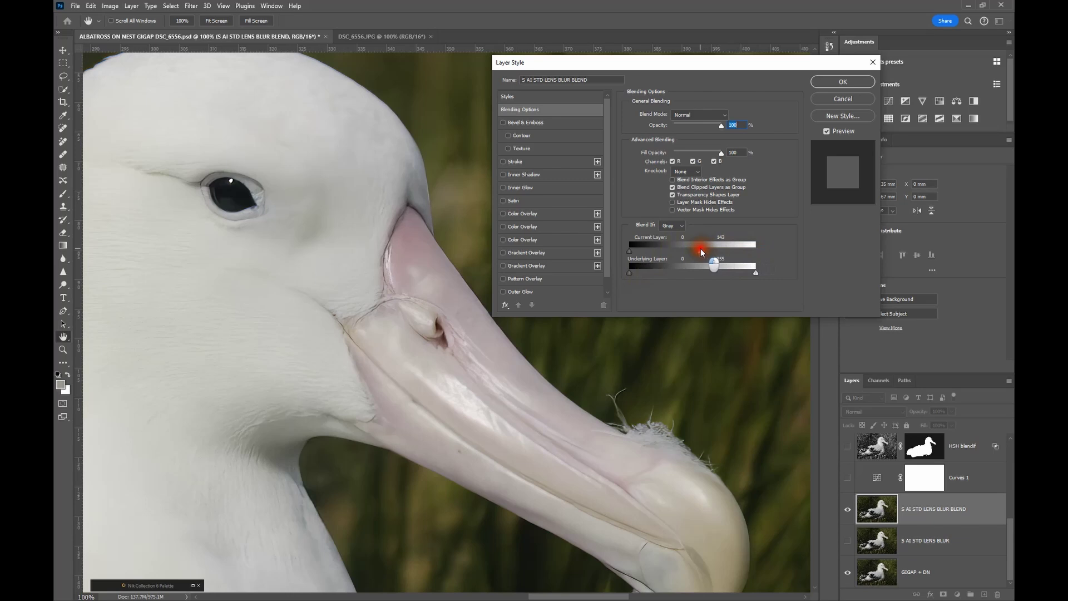
drag(699, 250, 757, 251)
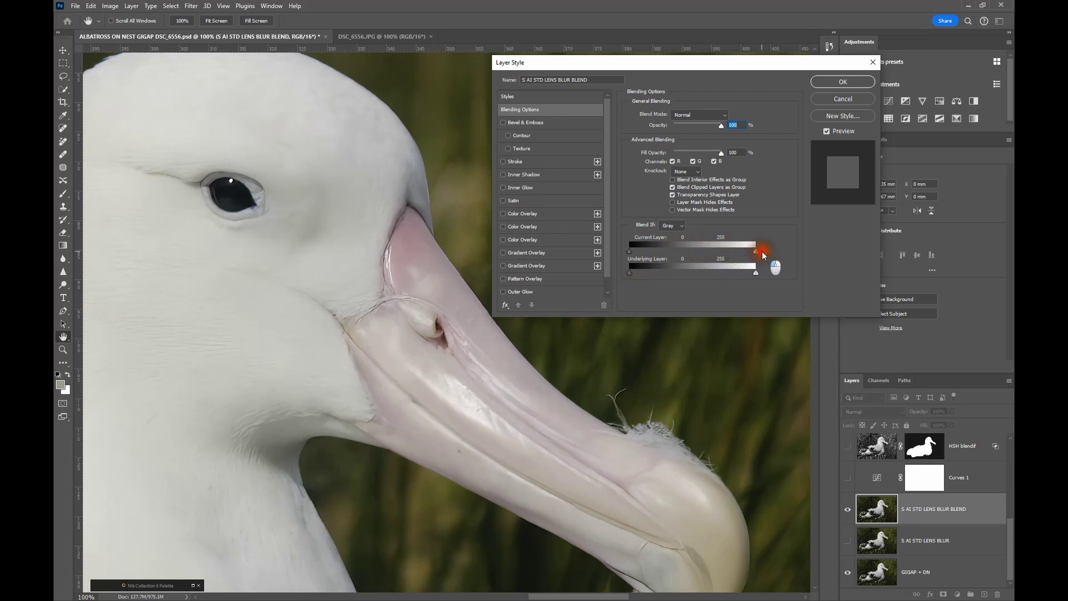
Step: Split the Blend If Current Layer sliders to 20/37 for the dark tones and 176/200 for the light tones, and apply the layer style
click(629, 254)
mouse_move(632, 254)
mouse_down()
mouse_move(665, 257)
mouse_move(632, 248)
mouse_up()
drag(727, 255, 729, 254)
drag(726, 254, 722, 250)
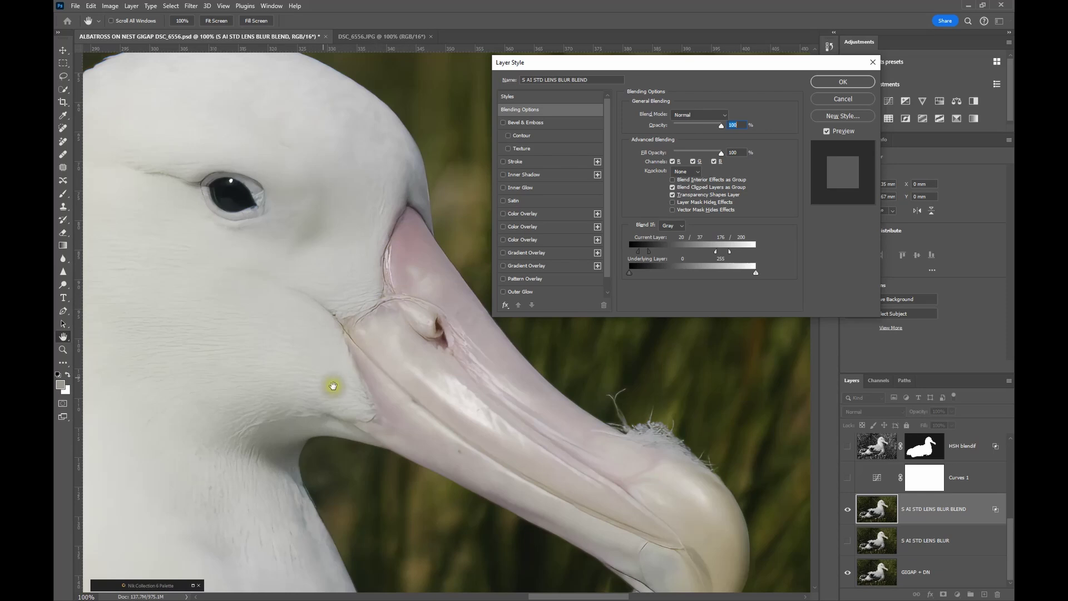
click(835, 82)
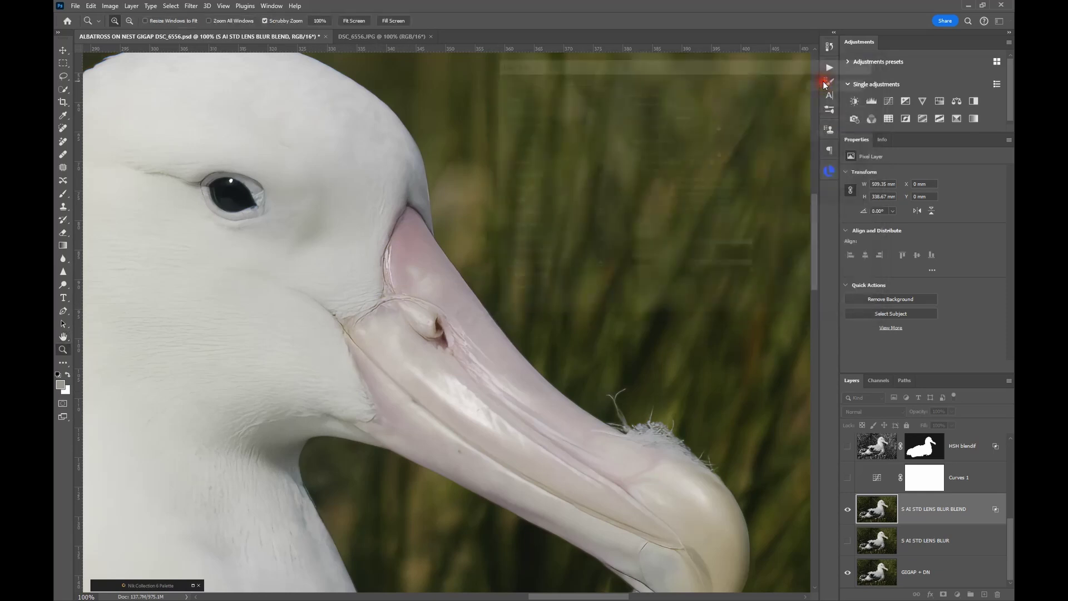
Step: Compare the beak detail between S AI STD LENS BLUR and S AI STD LENS BLUR BLEND, ending with only the BLEND version shown and selected
click(848, 511)
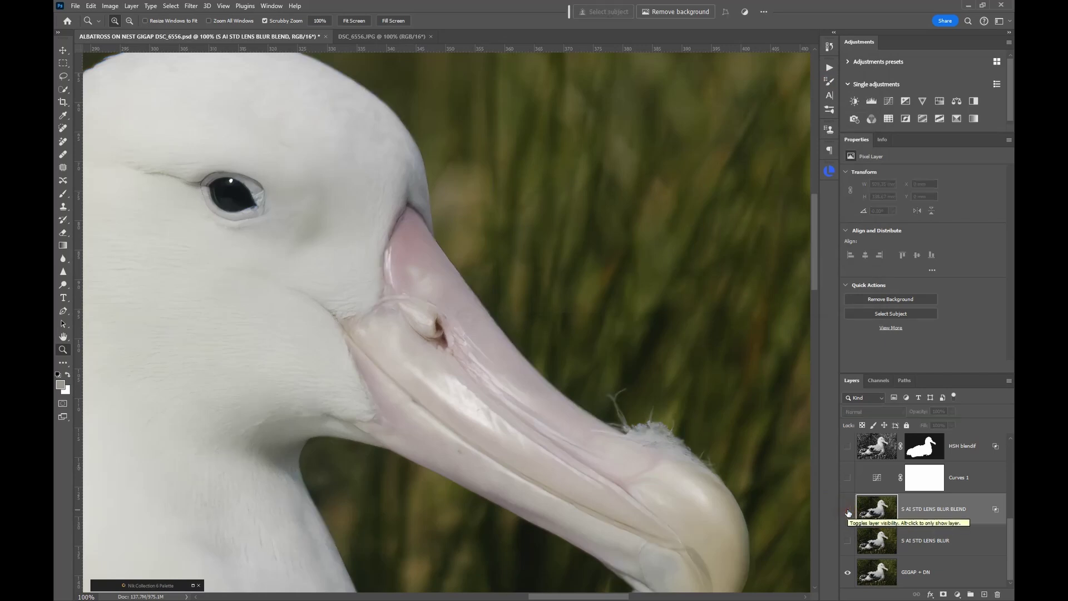
click(849, 541)
click(955, 542)
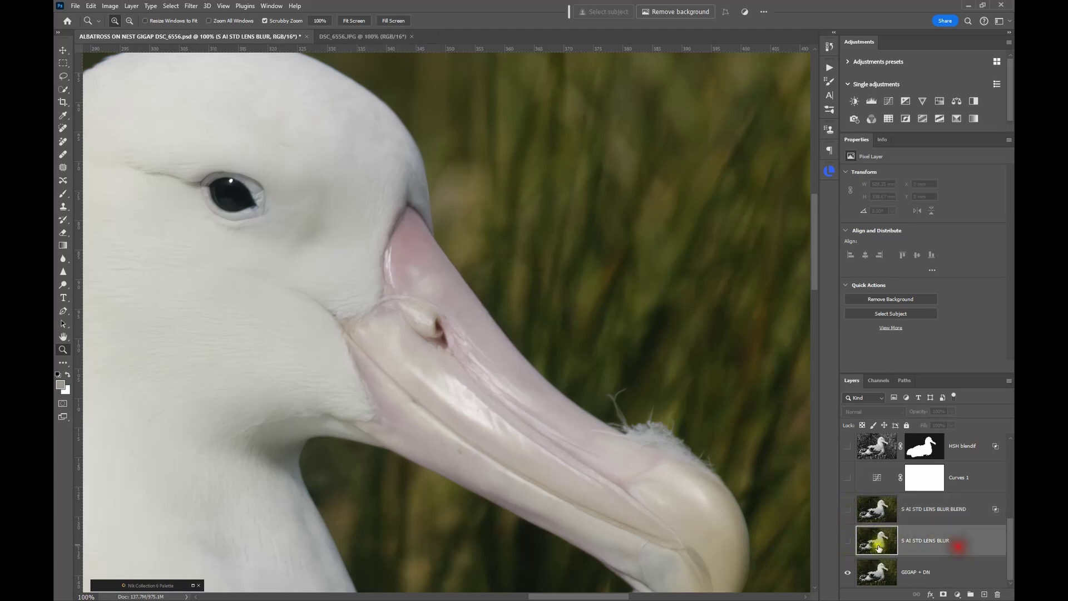
click(848, 541)
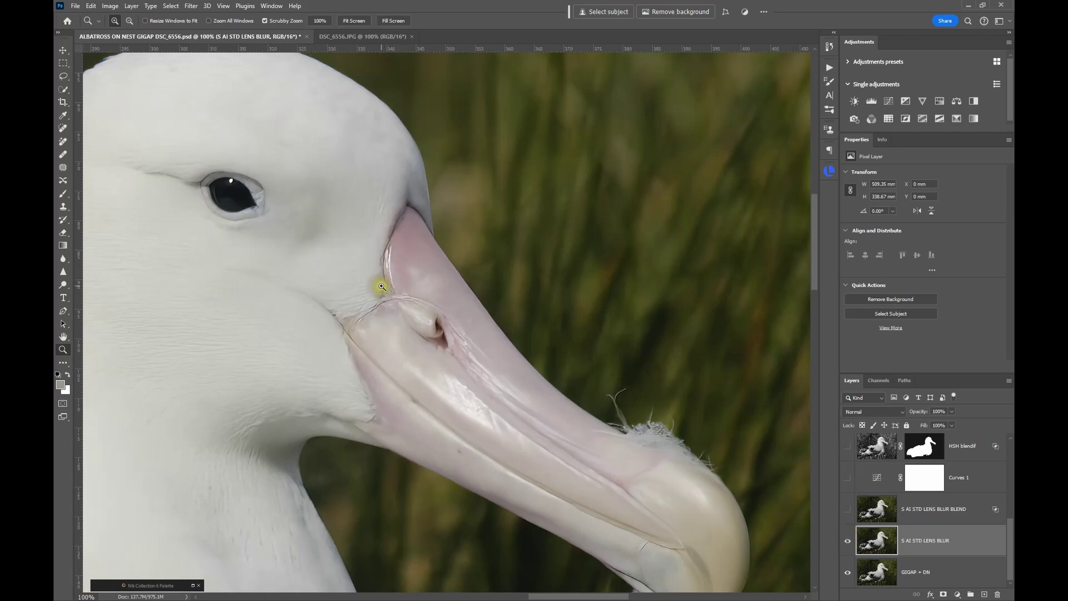
click(847, 541)
click(847, 509)
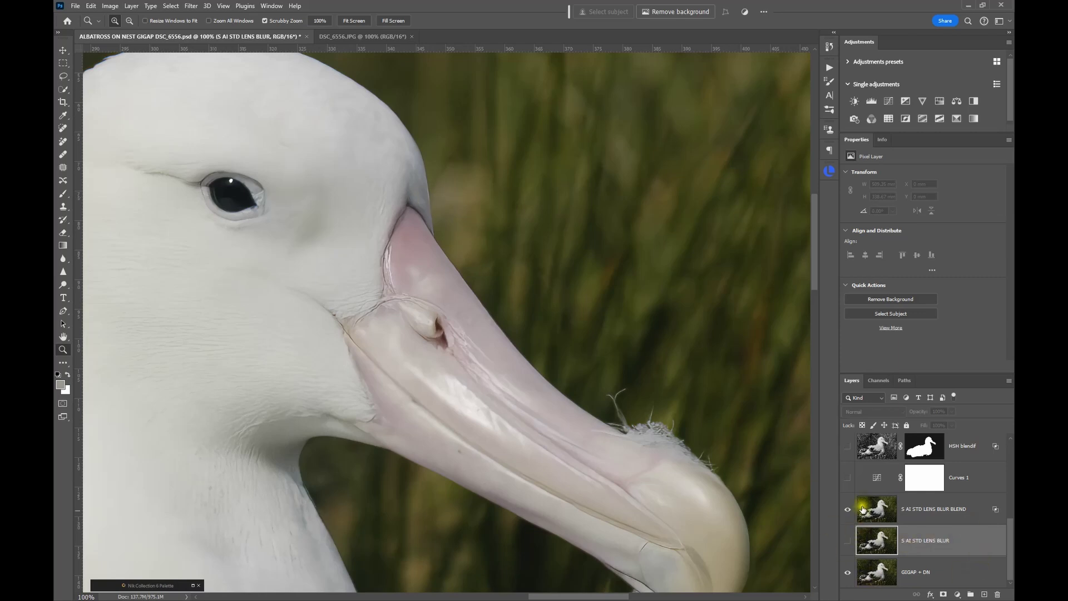
click(969, 511)
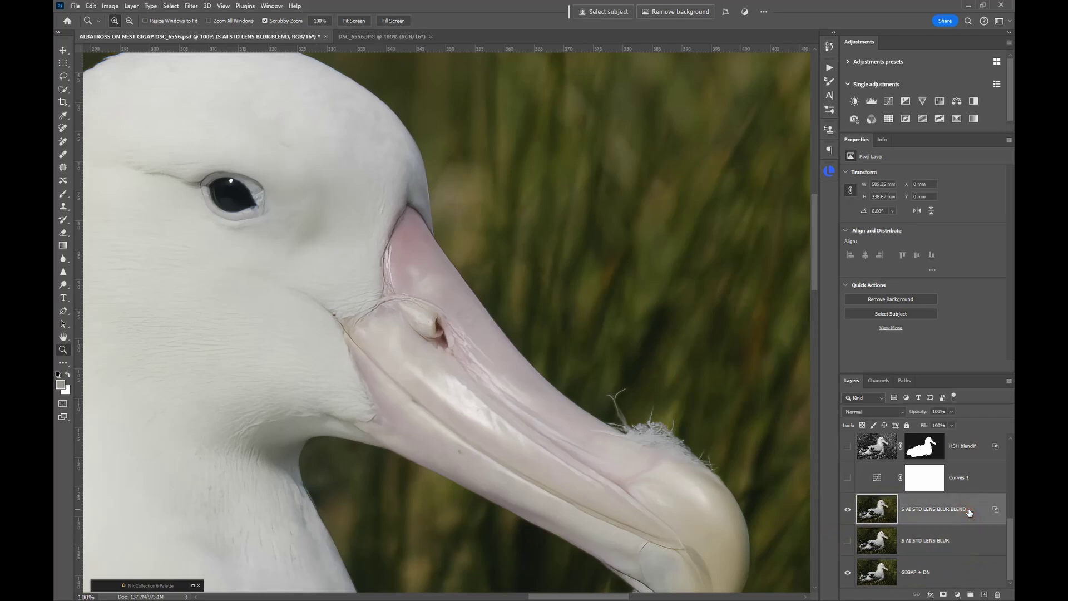
Step: Fit the whole photo in view and make the Curves 1 and HSH blendif layers visible, with HSH blendif selected
click(344, 22)
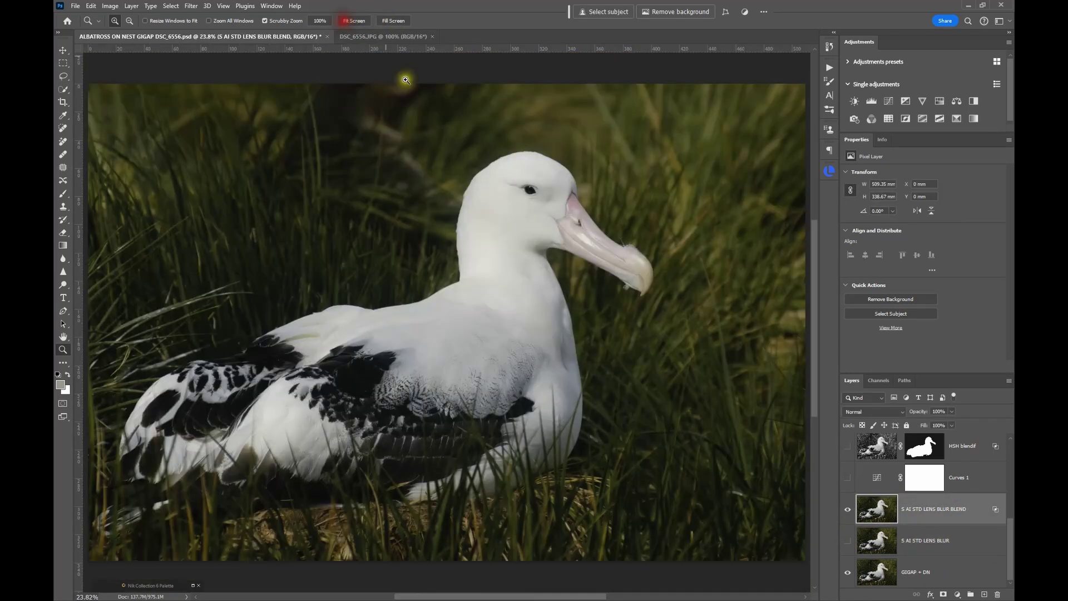
click(847, 479)
scroll(860, 490, up, 1)
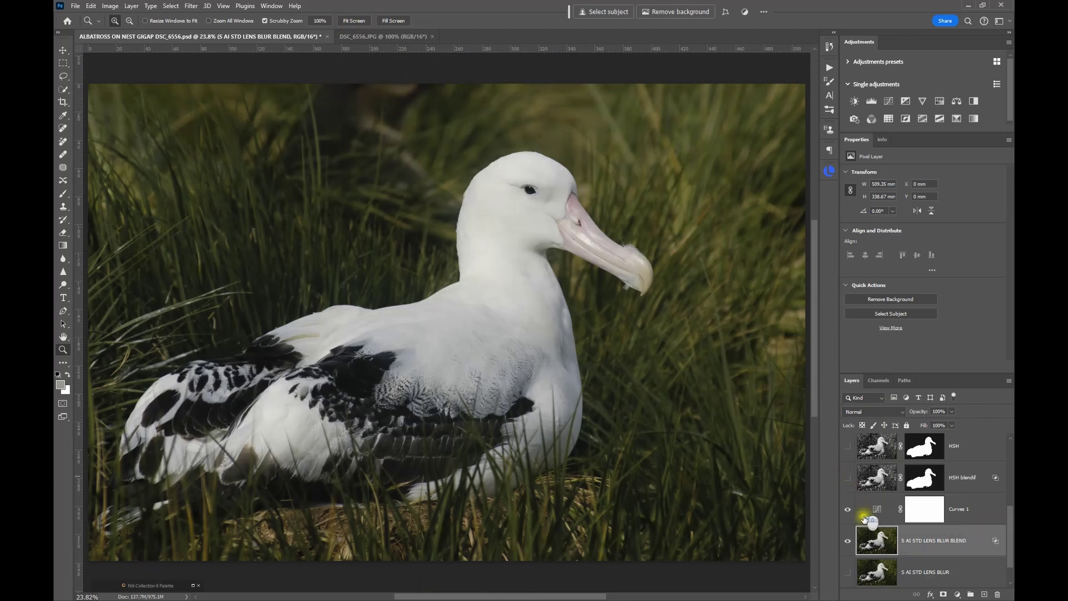
click(878, 480)
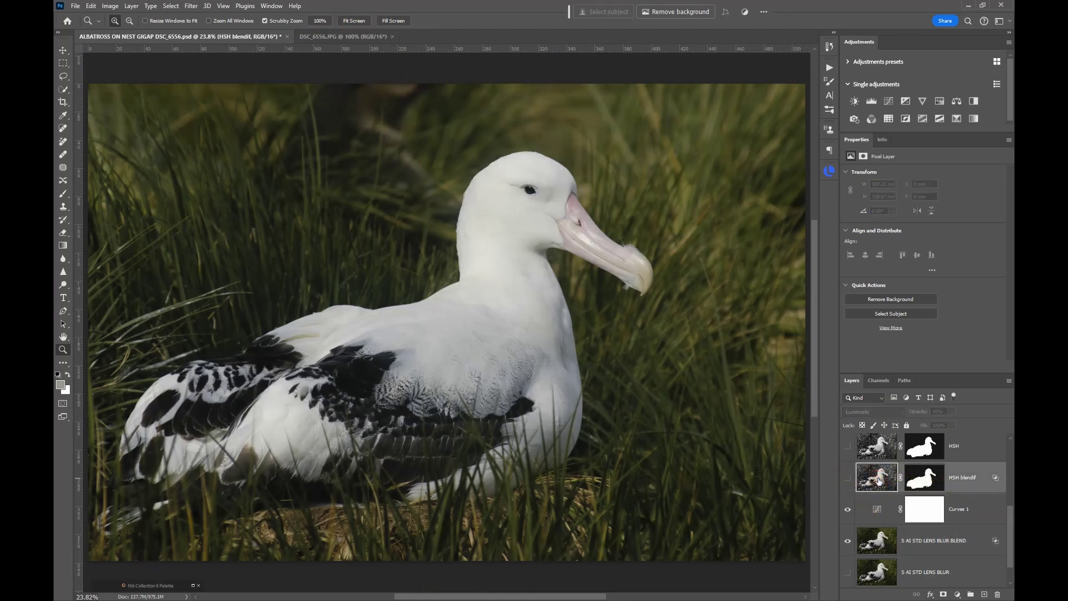
click(878, 483)
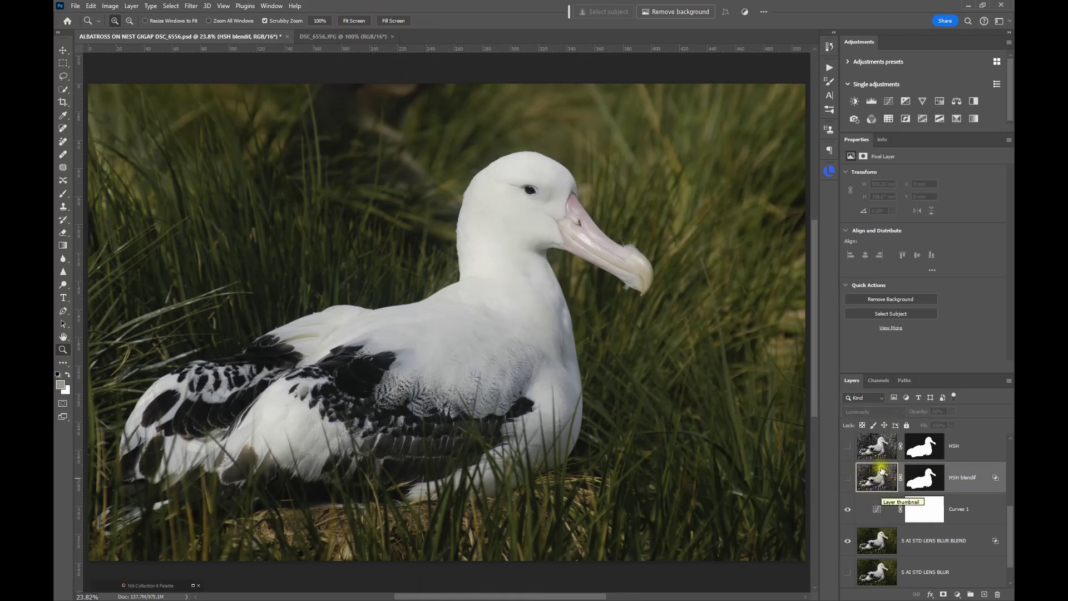
click(847, 477)
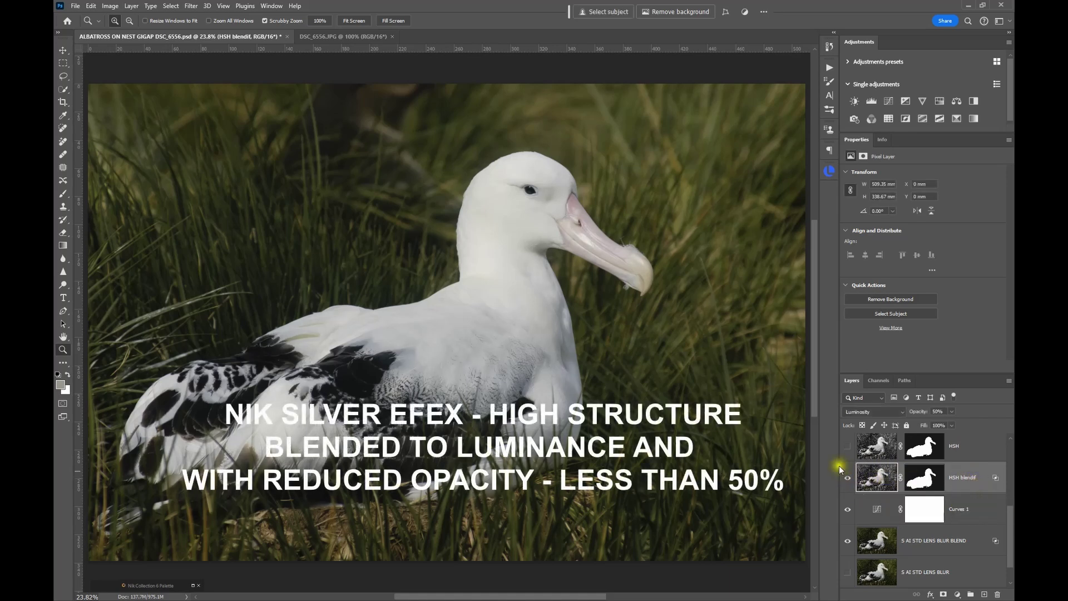
Step: Compare the albatross's head and wing feathers at 50% with the HSH blendif layer hidden and shown, ending with it shown
click(546, 192)
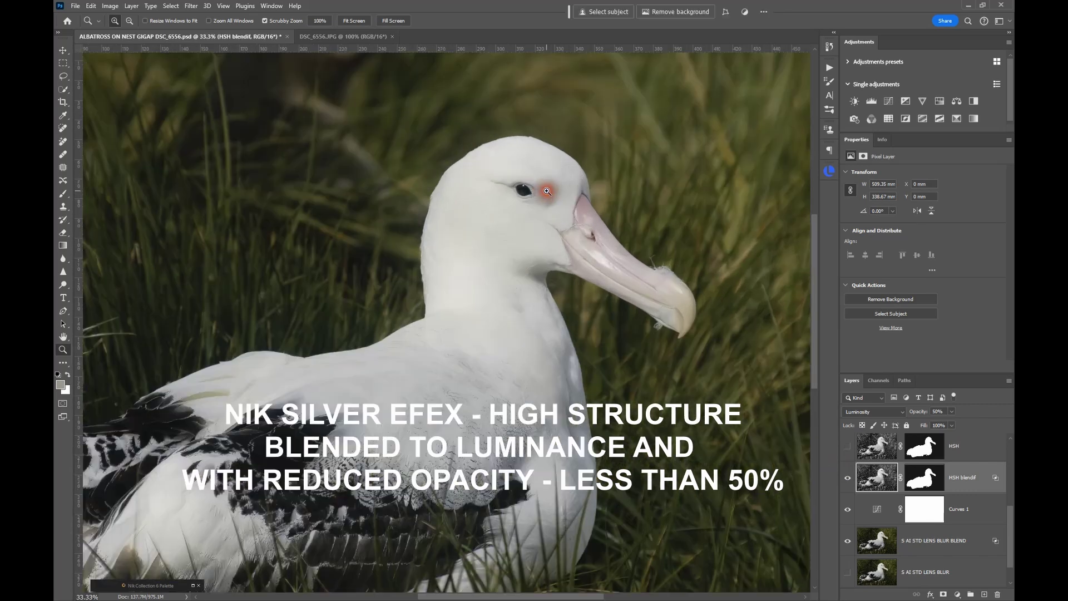
click(547, 191)
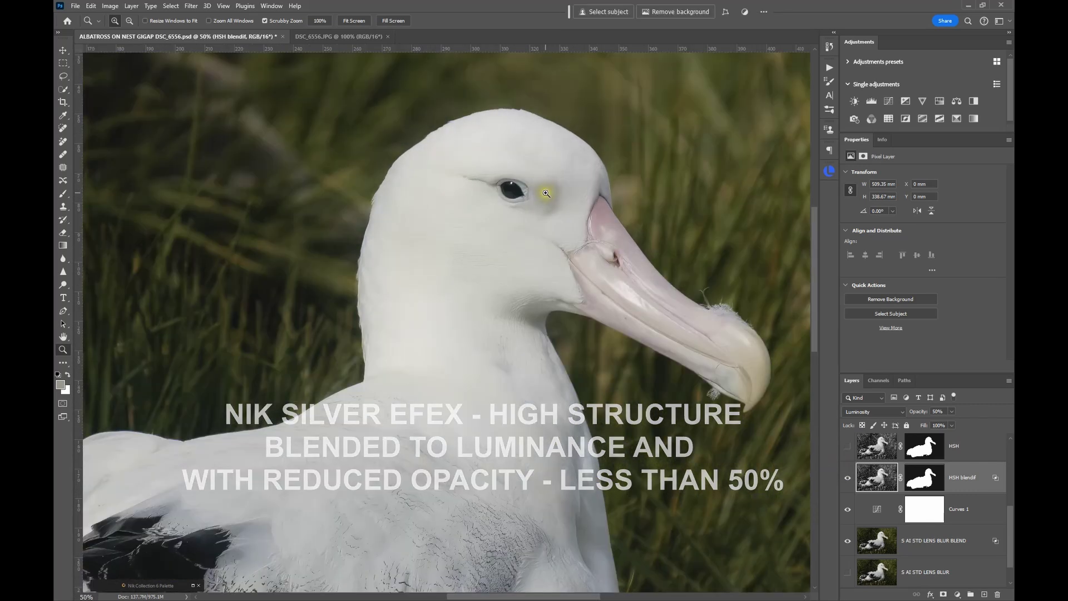
click(848, 478)
click(849, 479)
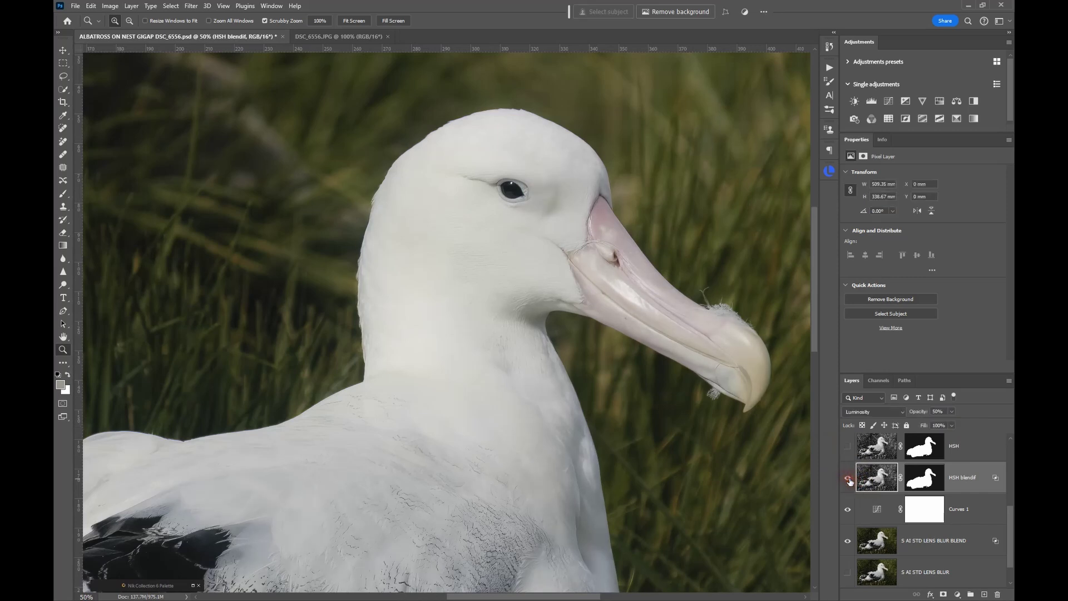
click(848, 479)
click(848, 479)
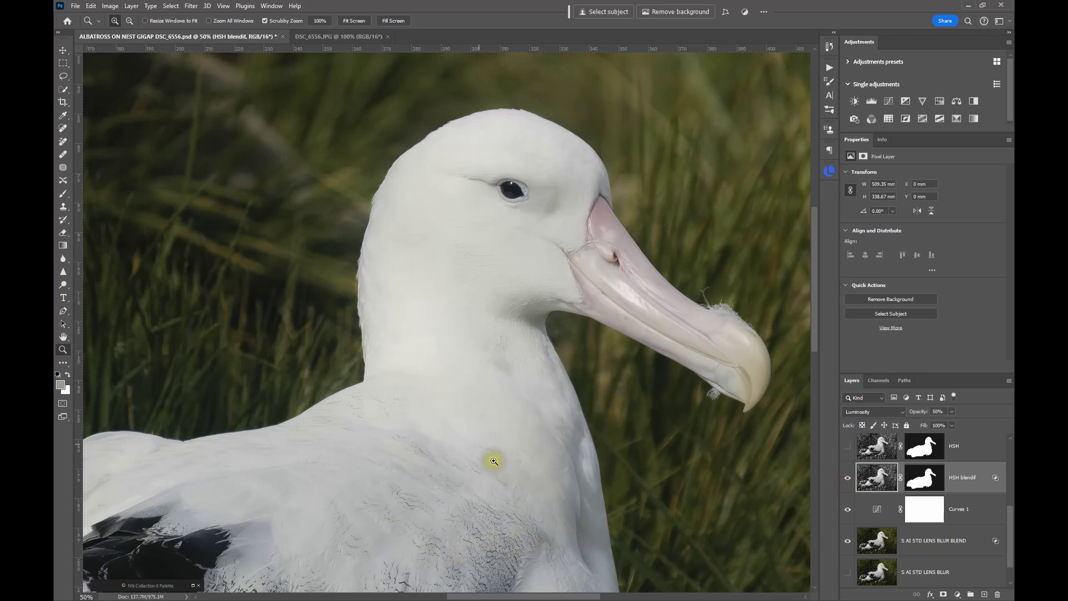
drag(473, 408, 467, 260)
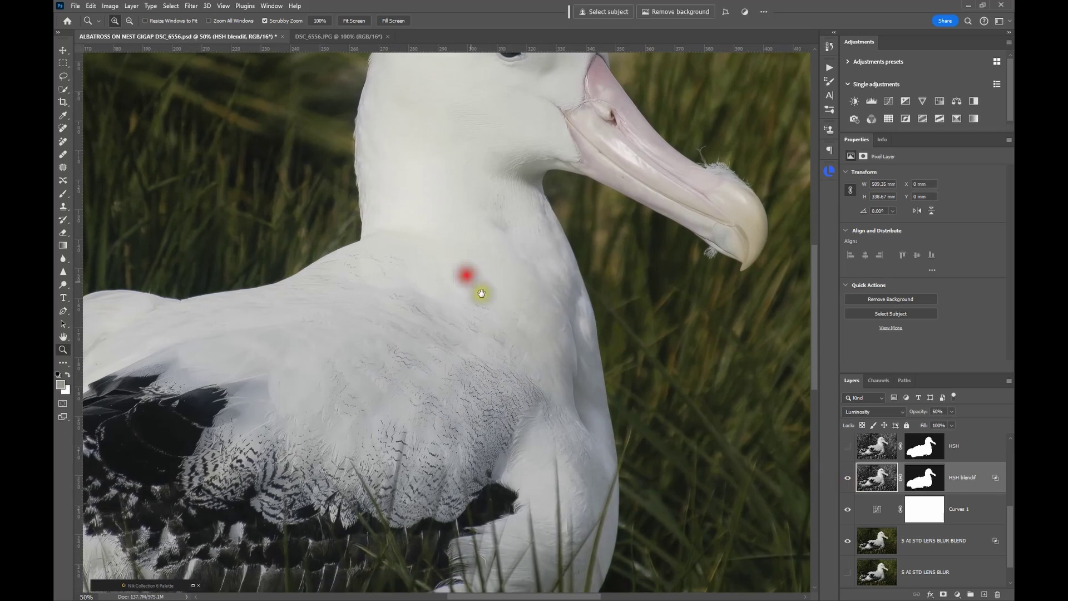
click(848, 479)
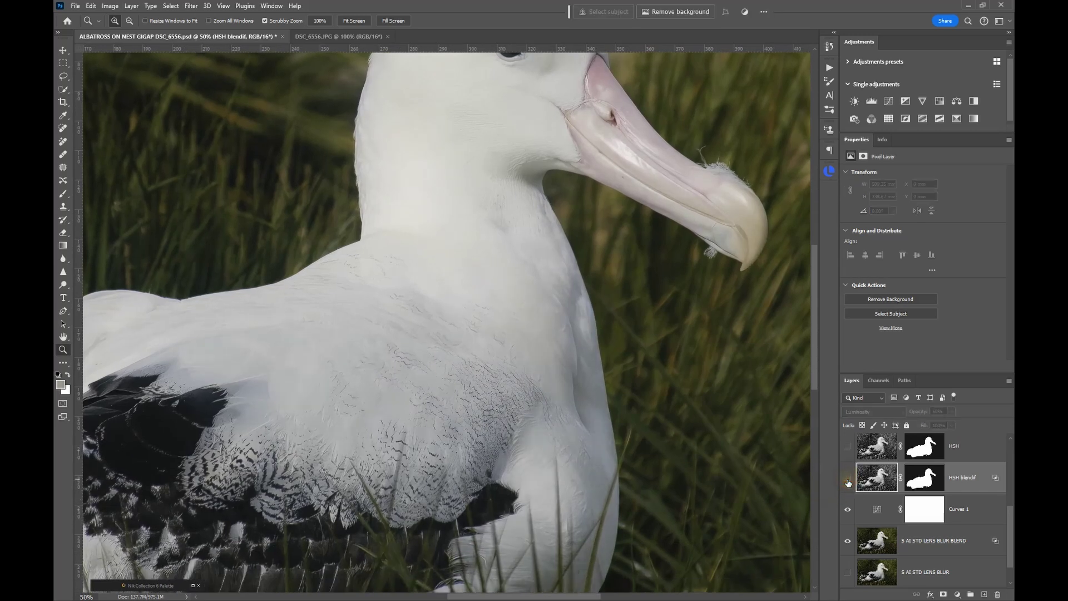
click(849, 479)
Step: Check the blend mode, opacity and Blend If ranges of the HSH blendif layer in its layer style, without changing them
scroll(912, 494, up, 1)
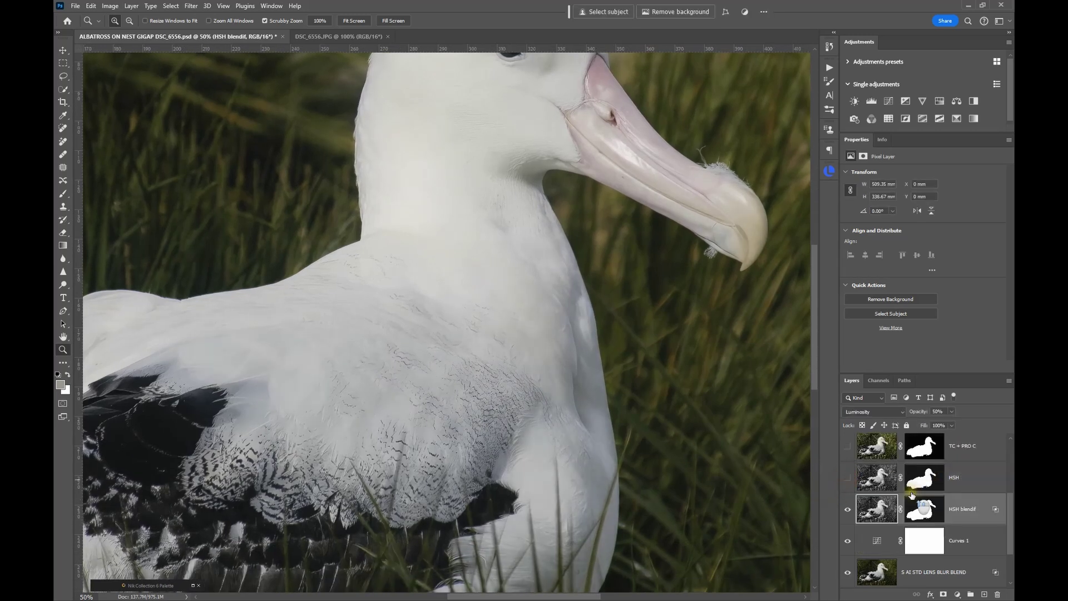
double_click(983, 510)
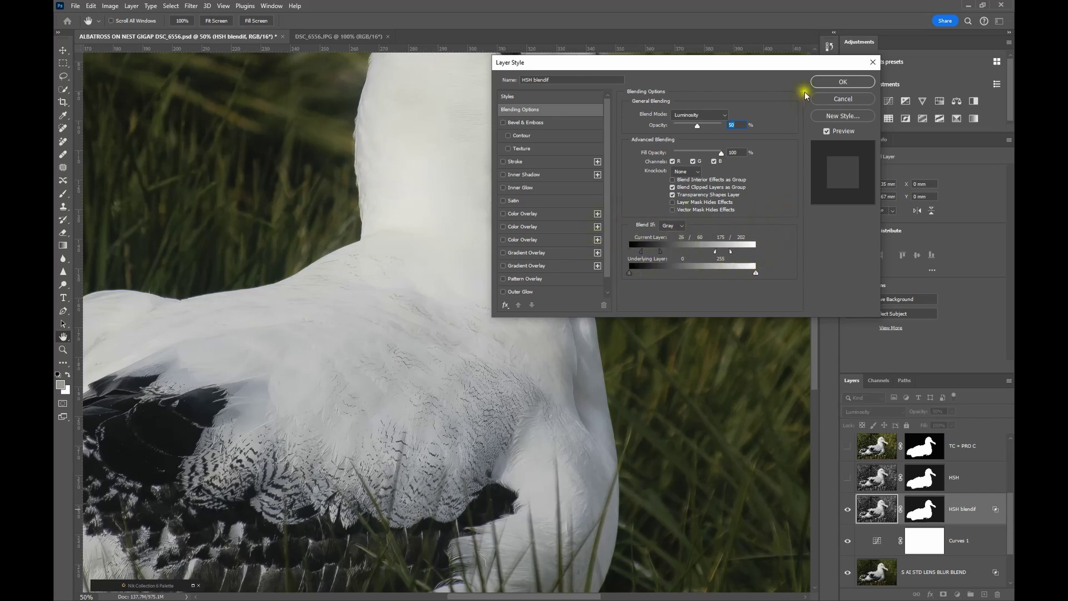
click(844, 83)
key(z)
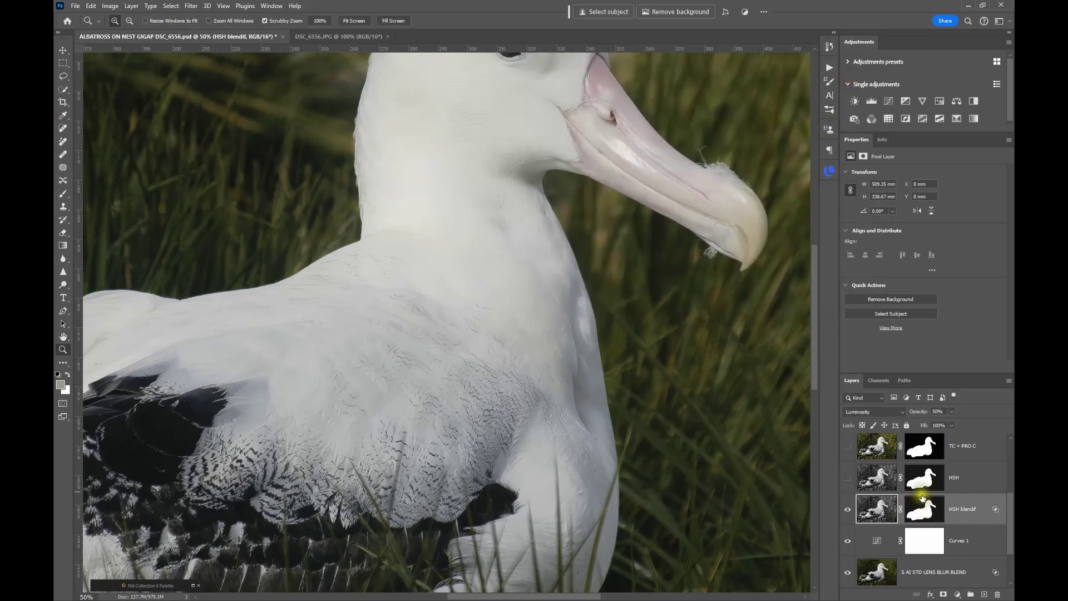
Step: Select the TC + PRO C layer and compare the albatross with it hidden and shown, ending with it shown
scroll(922, 513, up, 1)
click(871, 478)
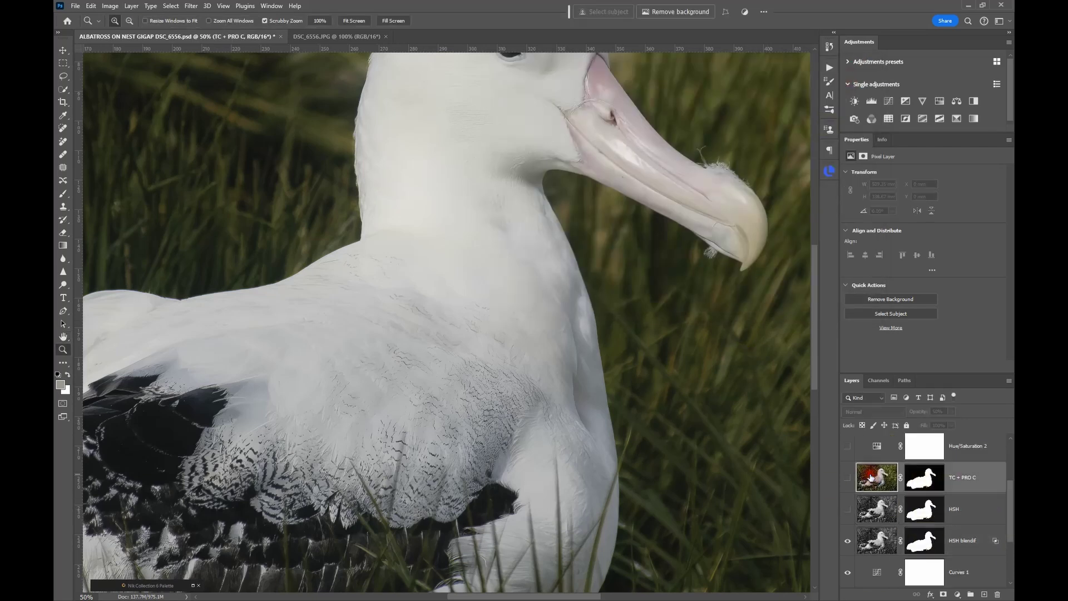
drag(584, 318, 579, 315)
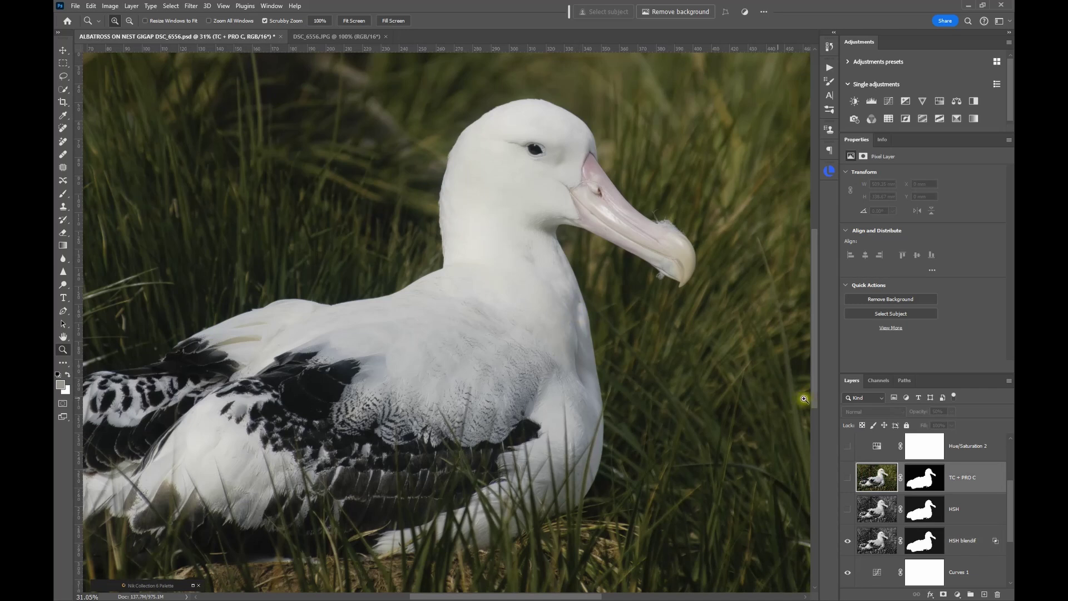
click(848, 478)
click(848, 478)
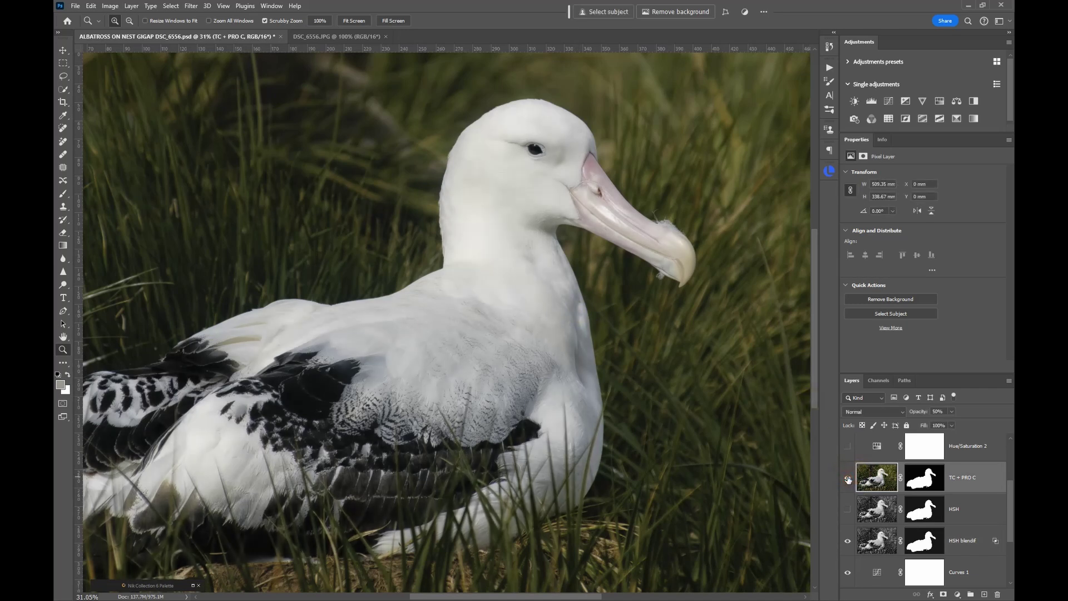
click(847, 478)
Step: Make the Hue/Saturation 2, Curves 3, Hue/Saturation 1 and Curves 2 adjustment layers visible
click(848, 446)
scroll(853, 461, up, 2)
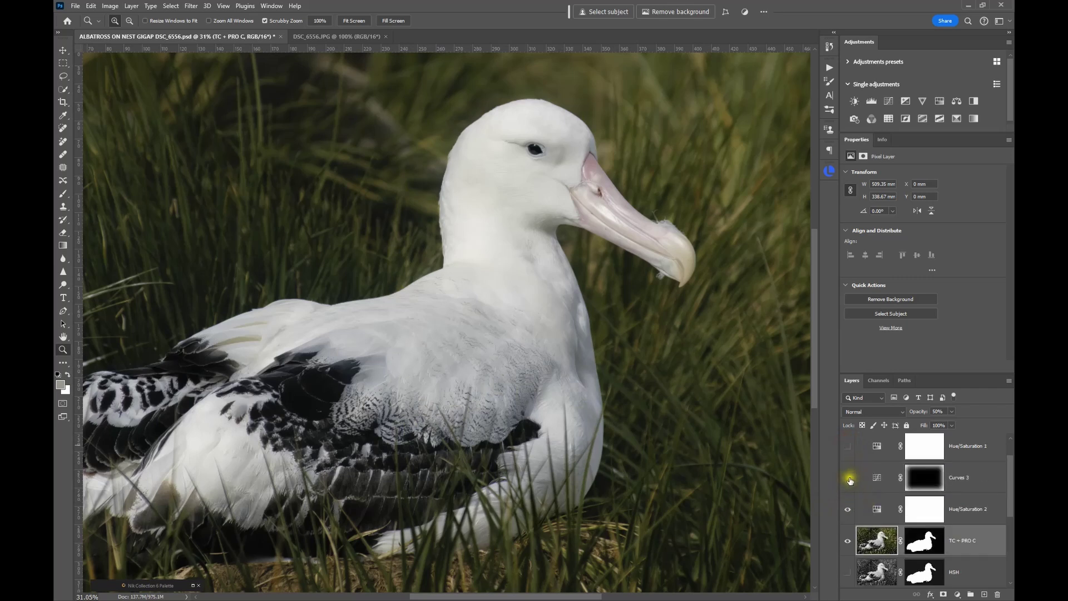
click(847, 479)
click(849, 445)
scroll(900, 472, up, 1)
click(848, 449)
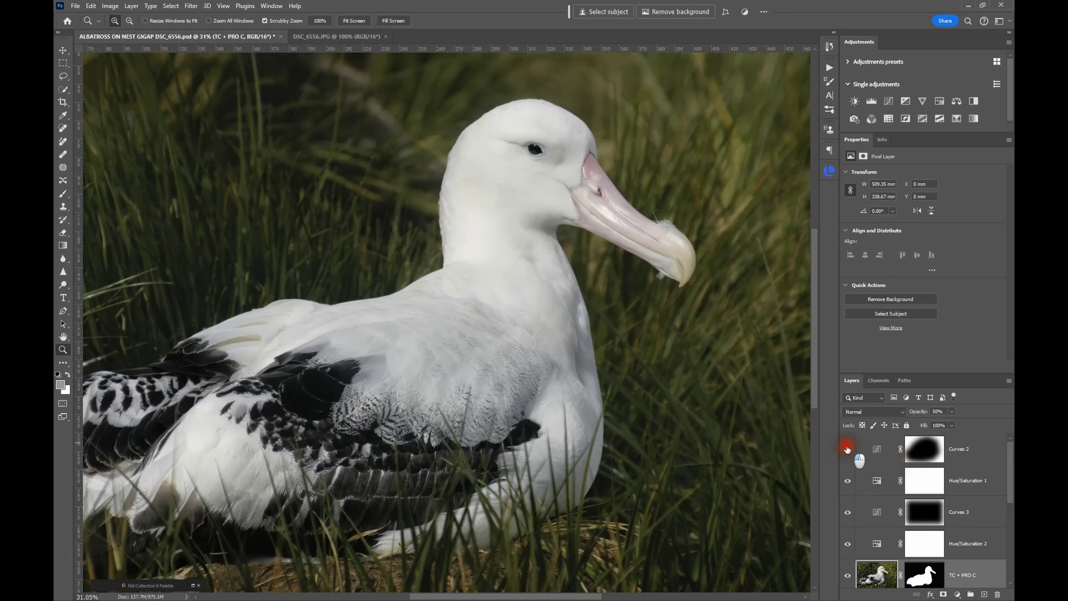
Step: Review the whole edited albatross photo and examine its wing and breast feathers at 50%
drag(627, 382, 561, 401)
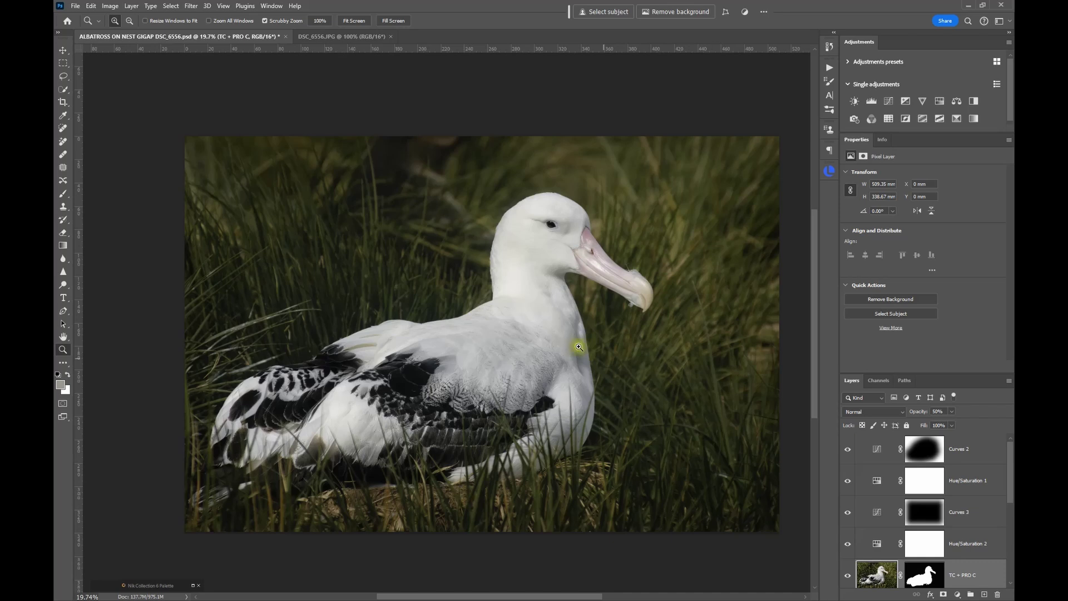
click(481, 398)
click(476, 397)
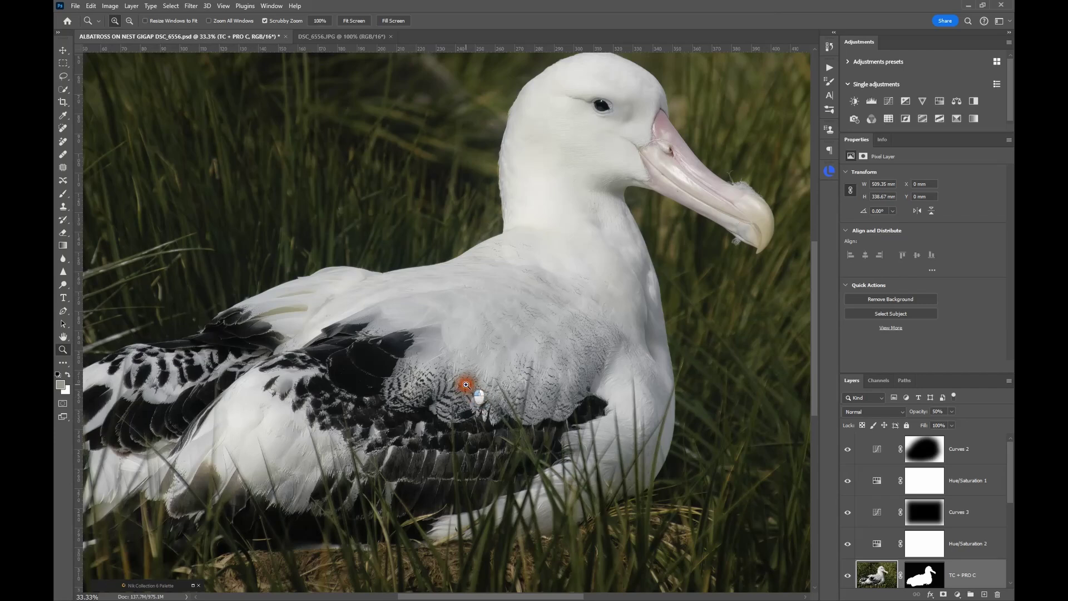
click(465, 383)
drag(500, 366, 461, 279)
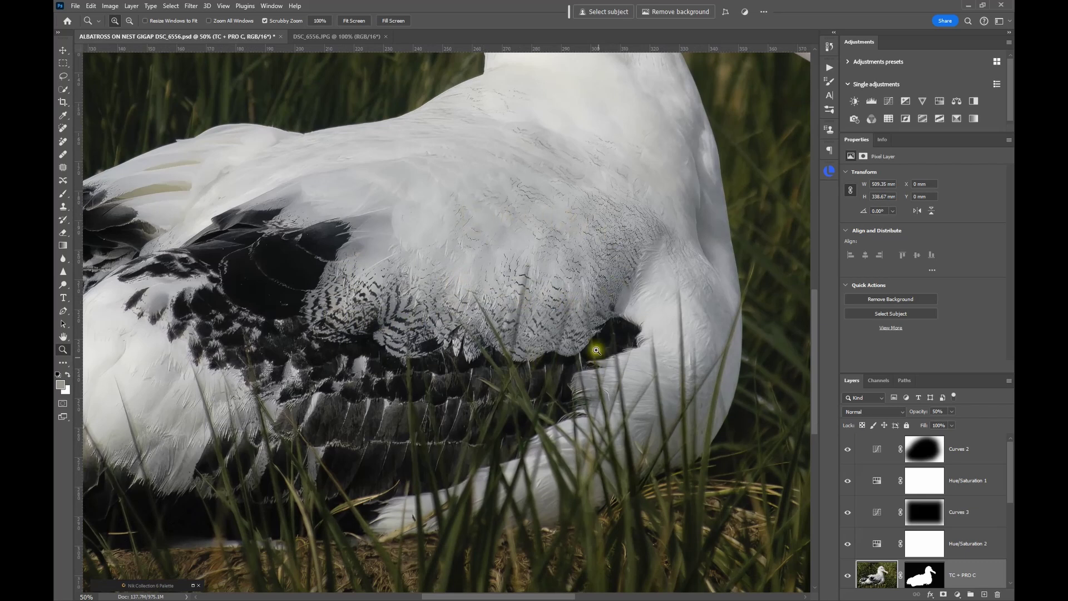
Step: Compare the same wing feathers in the original DSC_6556.JPG at 100%, ending back on the edited albatross PSD
click(355, 38)
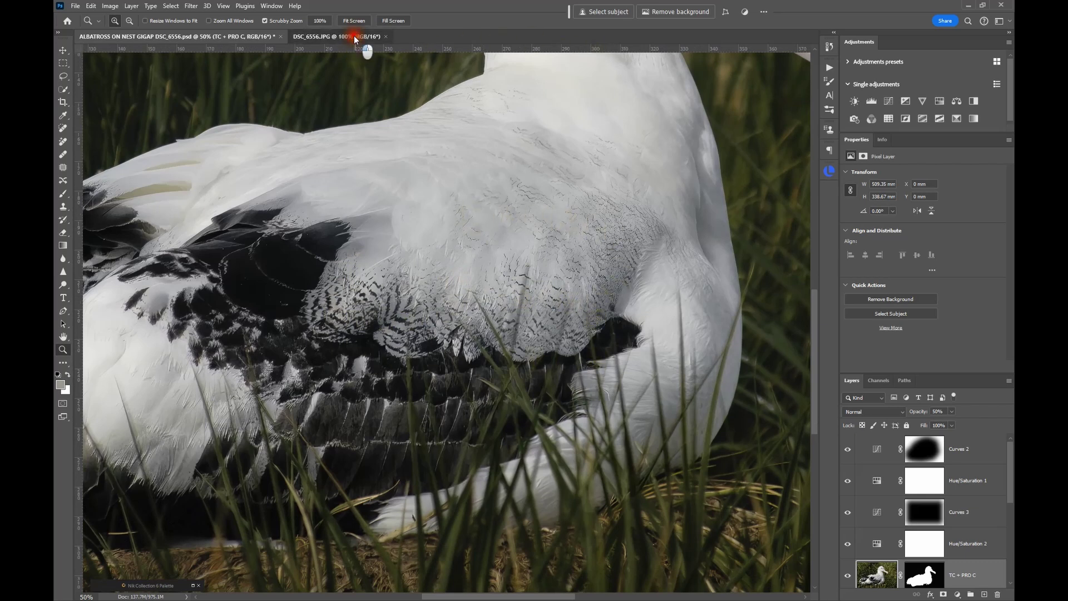
drag(349, 512, 575, 143)
drag(496, 250, 429, 274)
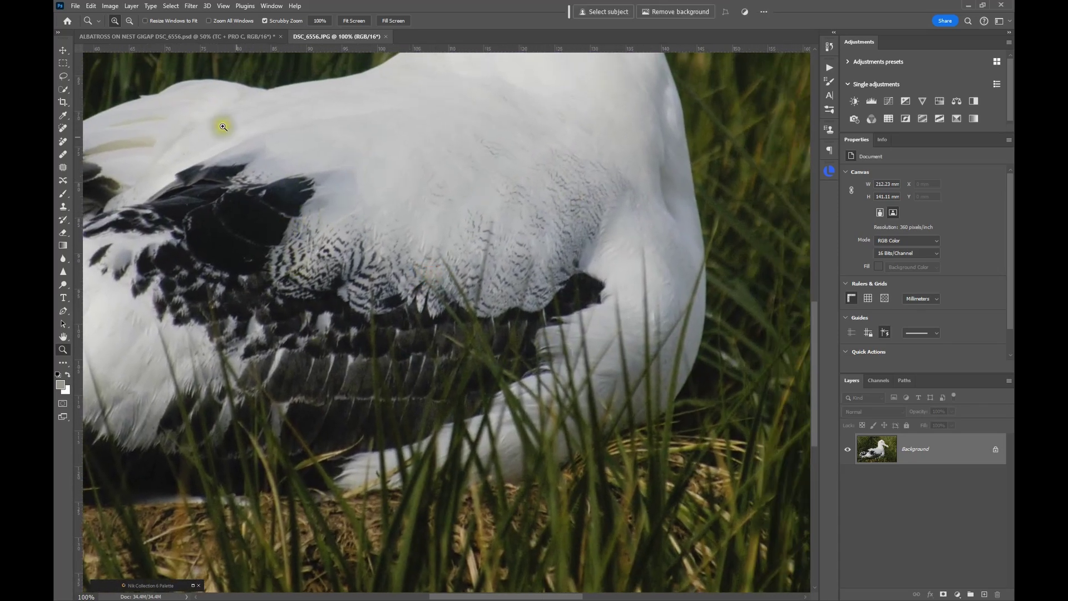
click(191, 37)
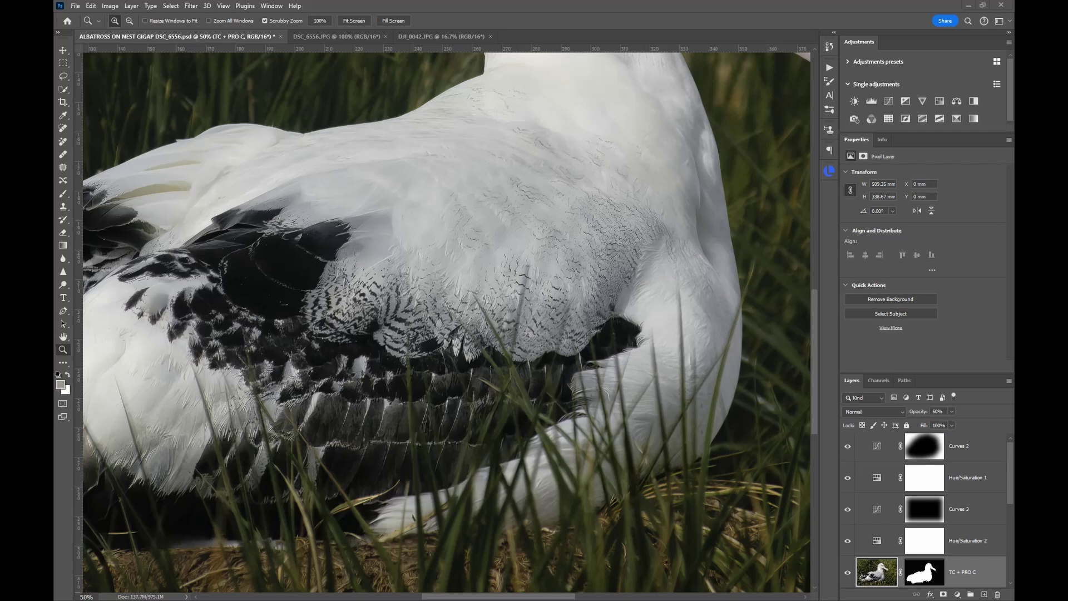
Step: Switch to Lightroom Classic and inspect the lakeside picnic area of DJI_0042.JPG at 100%
key(alt+Tab)
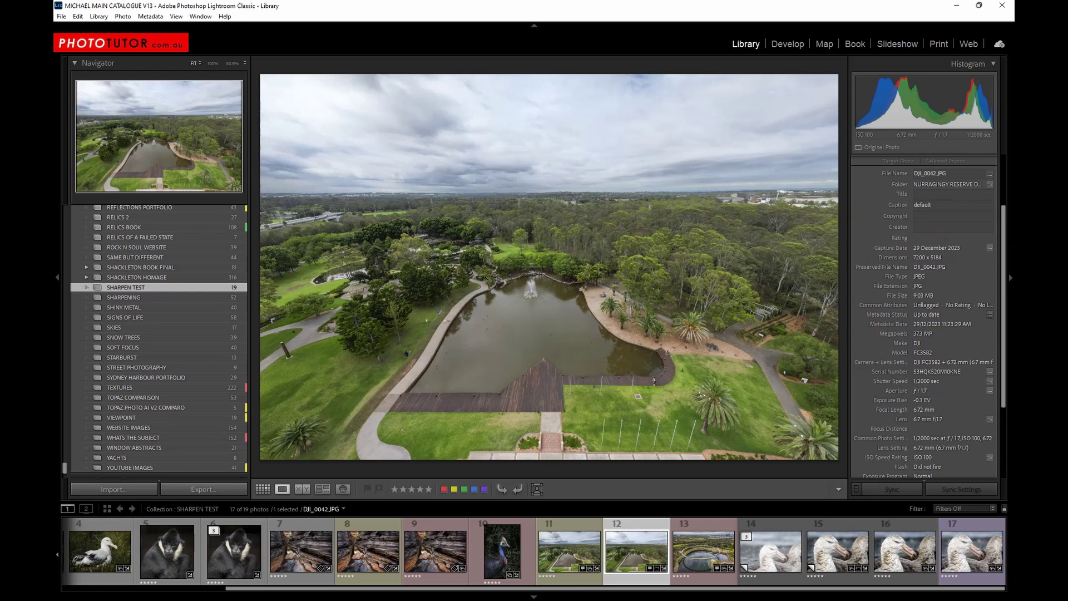
click(606, 298)
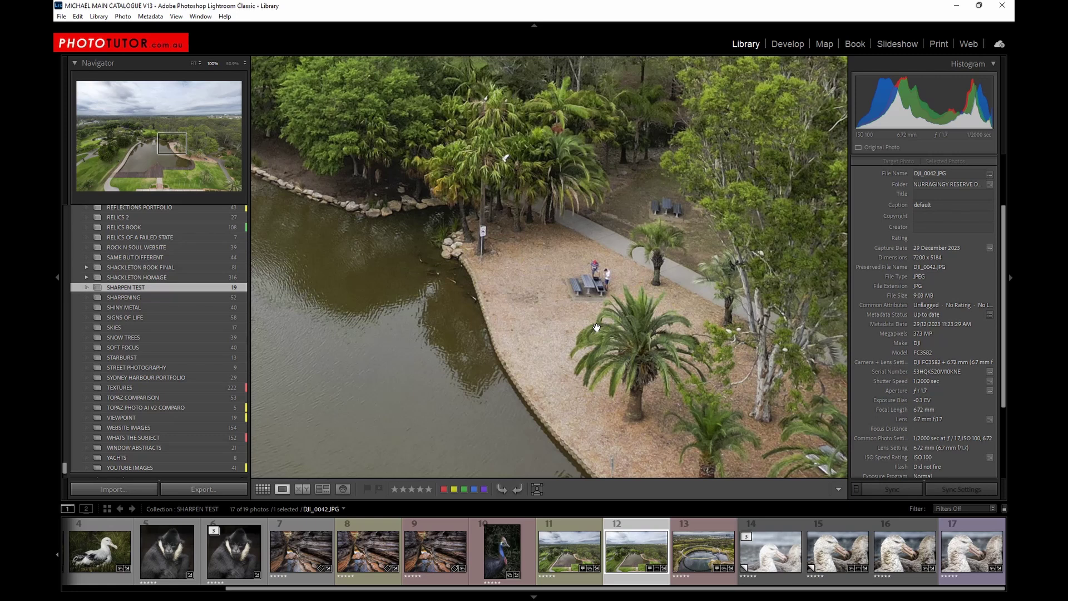
click(597, 328)
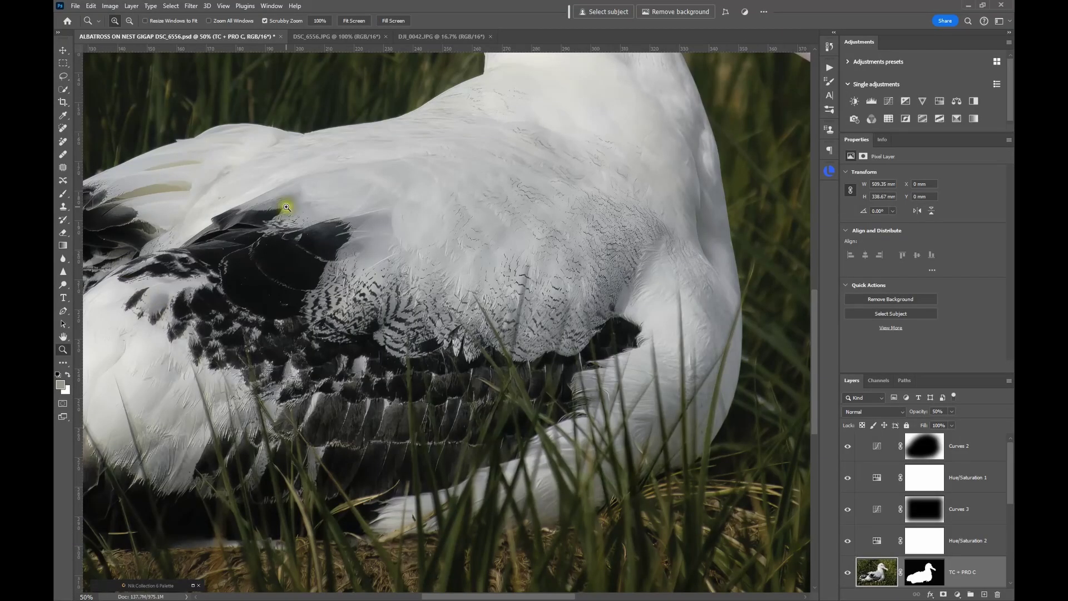
Step: Switch to Photoshop and, after the original albatross JPG, examine the lakeside palms and picnic area of DJI_0042.JPG at 100%
click(340, 38)
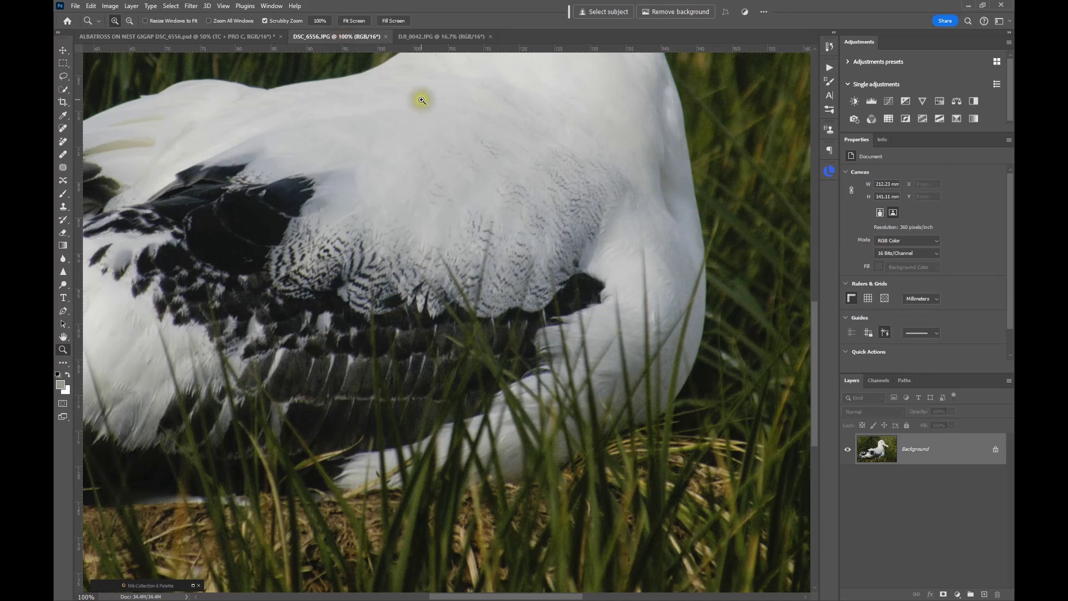
click(424, 37)
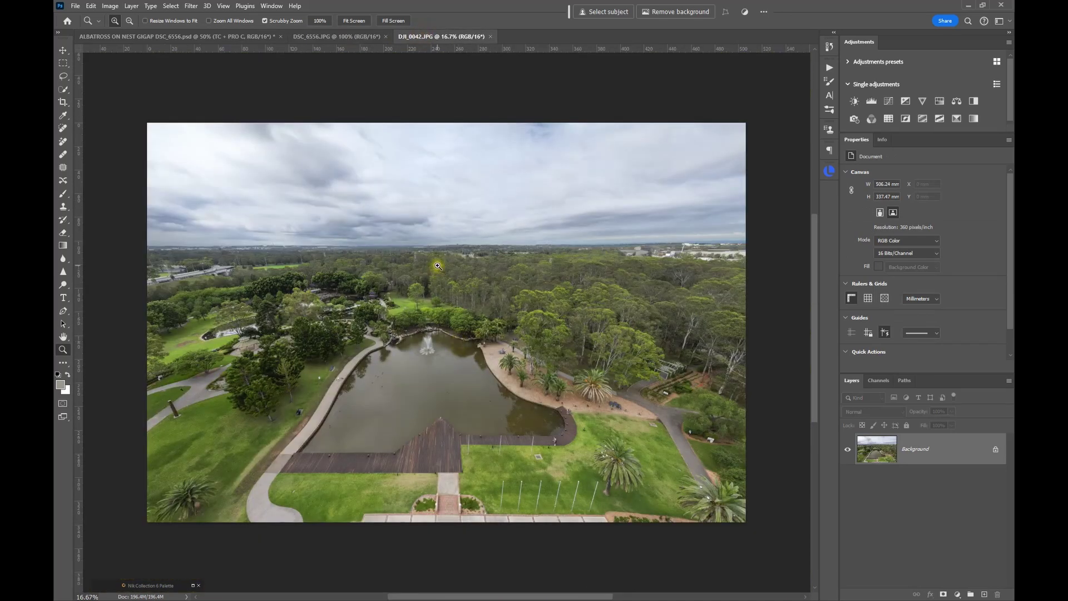
click(473, 354)
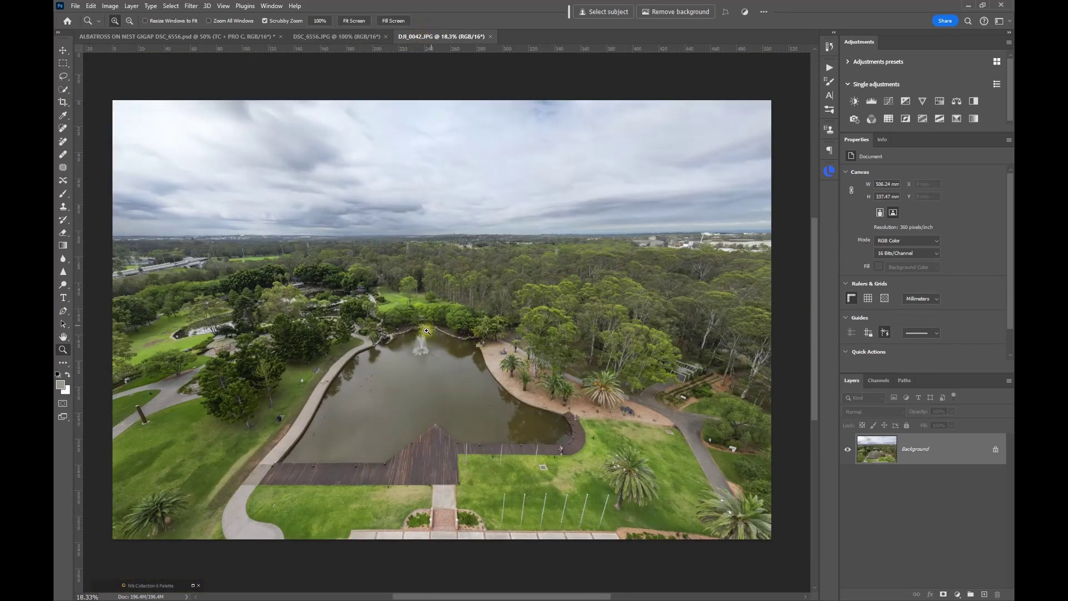
click(480, 315)
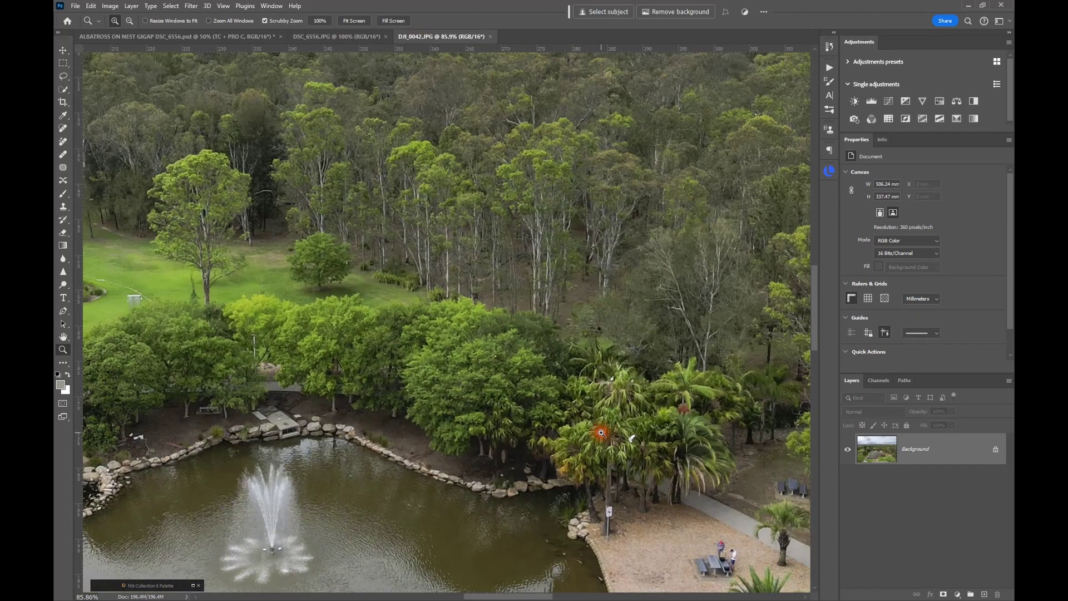
click(595, 435)
drag(600, 432, 336, 178)
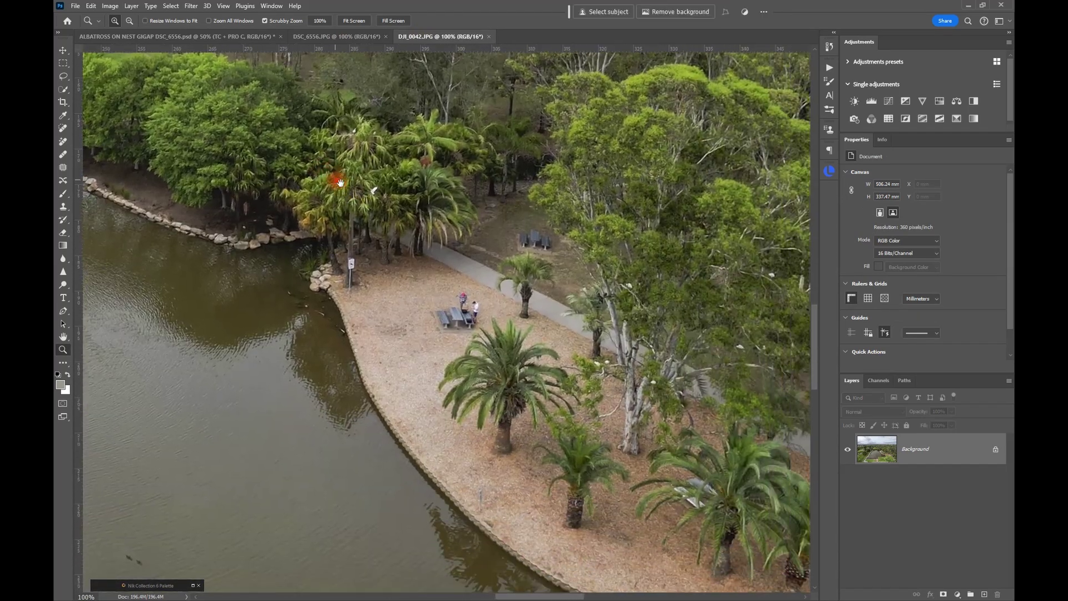
drag(429, 263, 386, 234)
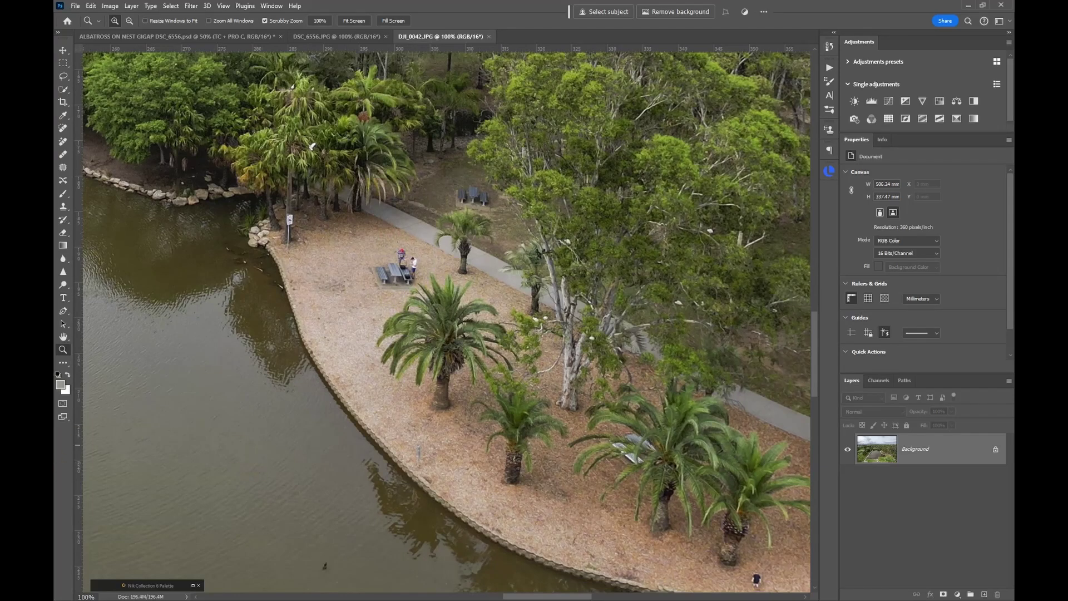
Step: Switch to Lightroom Classic and open WIDE ANGLE TEST DJI_0042.psd for editing in Adobe Photoshop 2024
key(alt+Tab)
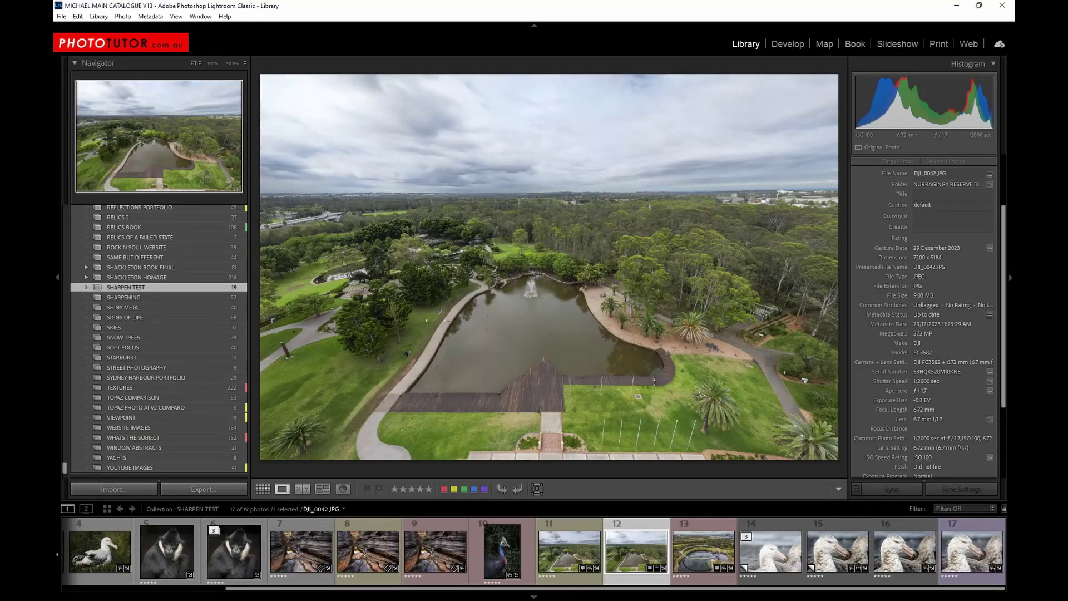
click(567, 551)
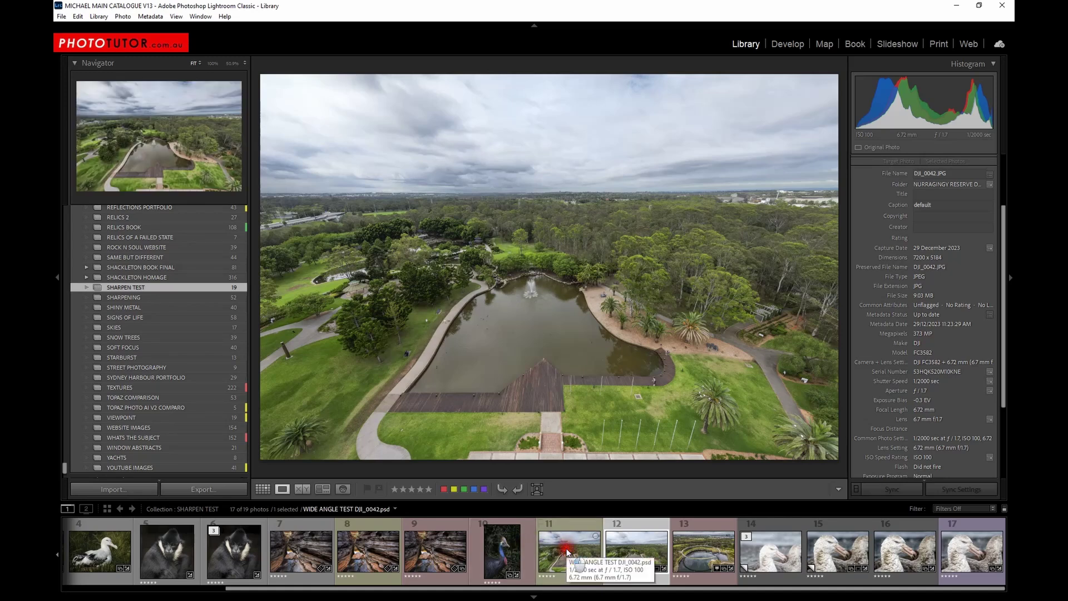
right_click(573, 550)
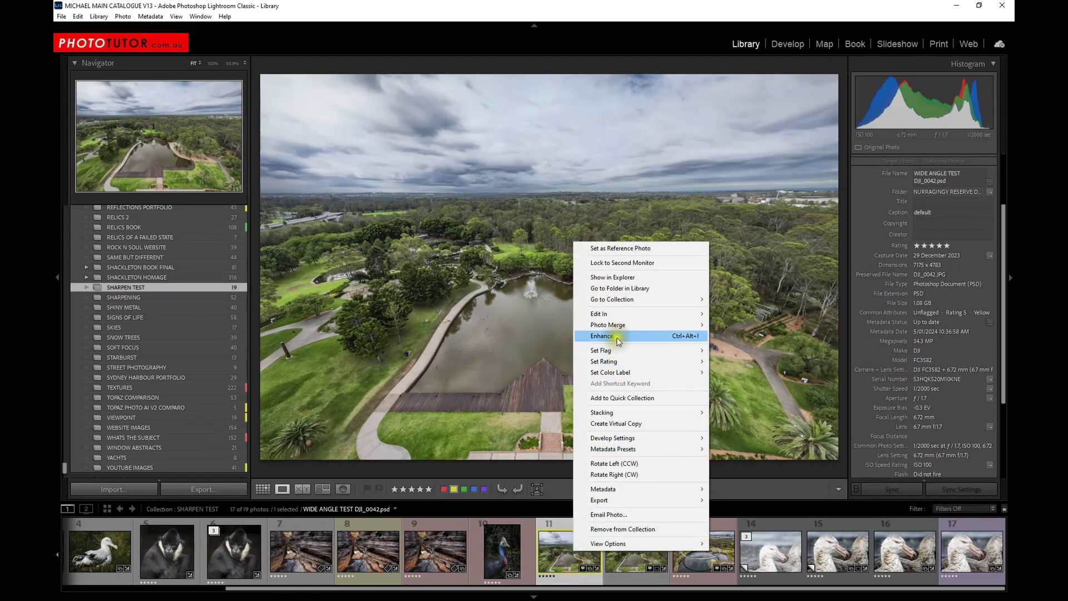
mouse_move(616, 313)
click(738, 313)
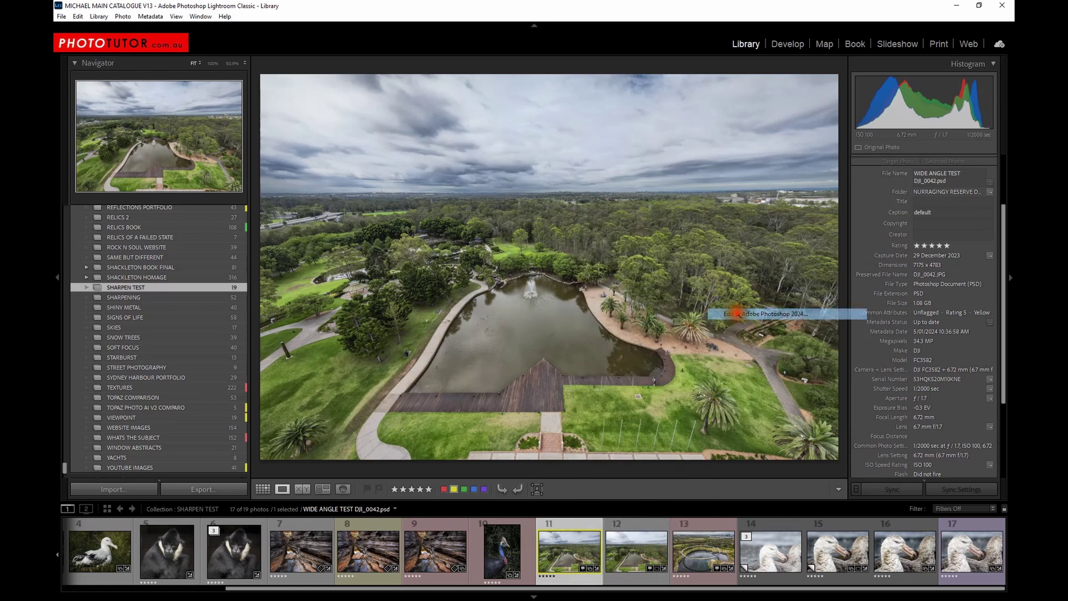
click(554, 330)
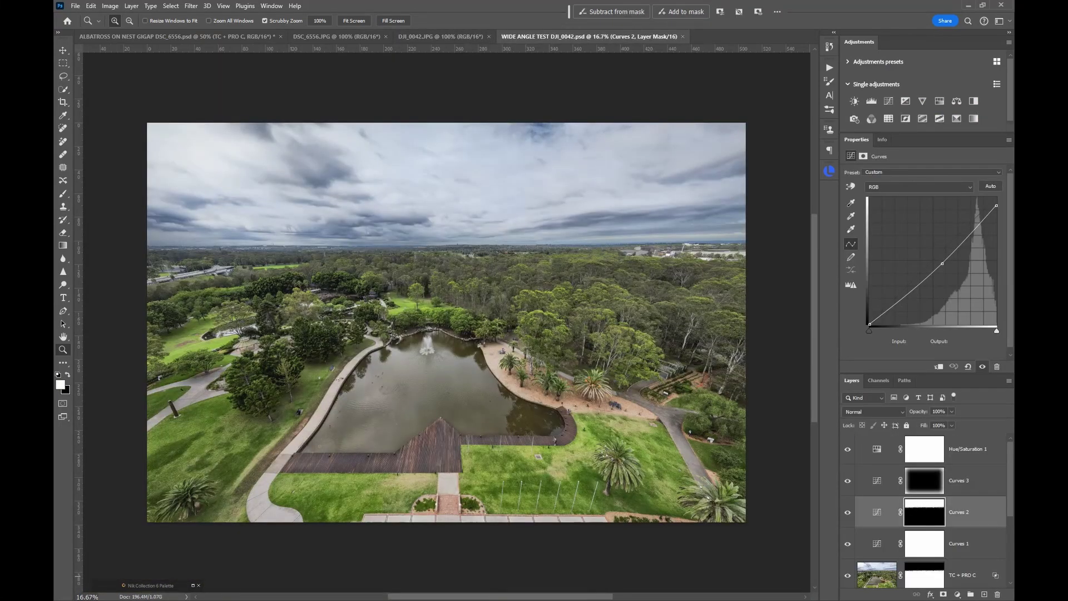
Step: Show only the Background layer of the wide angle PSD and enlarge the lakeside palms to about 52%
scroll(892, 505, down, 4)
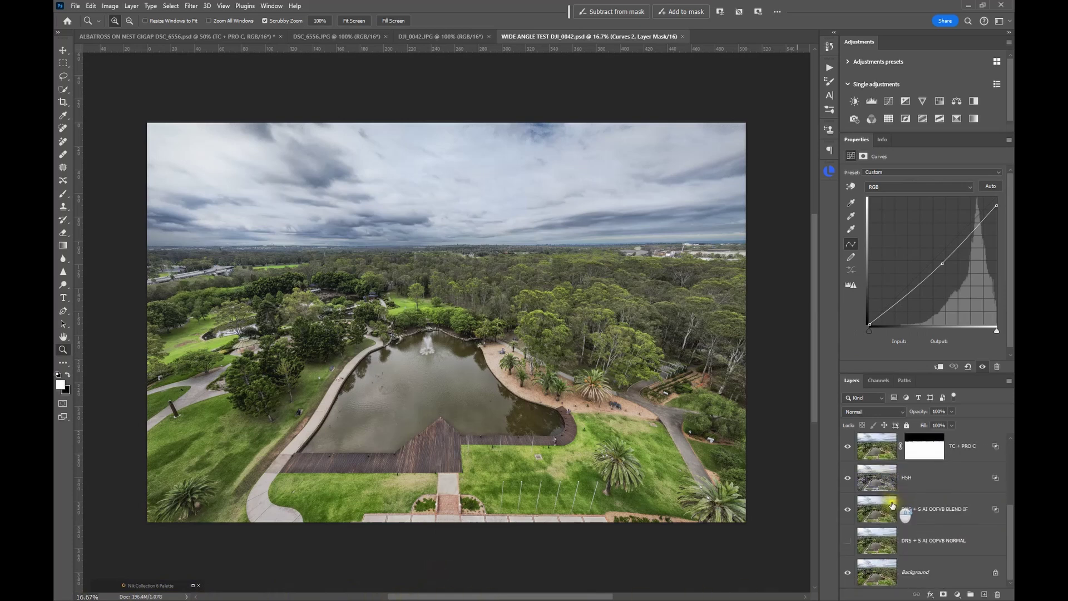
alt+click(848, 575)
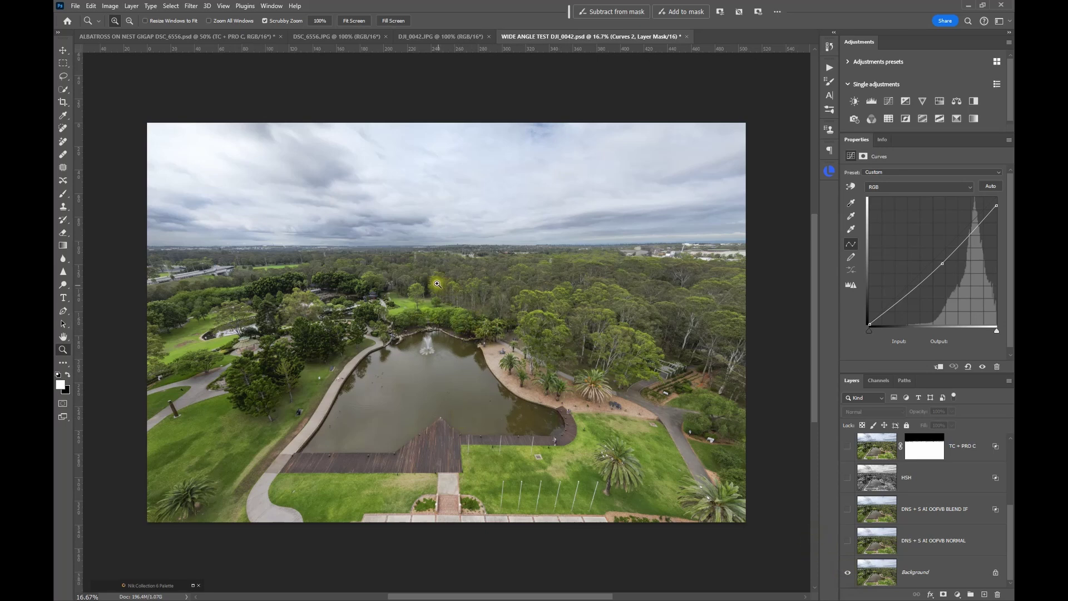
scroll(501, 370, up, 5)
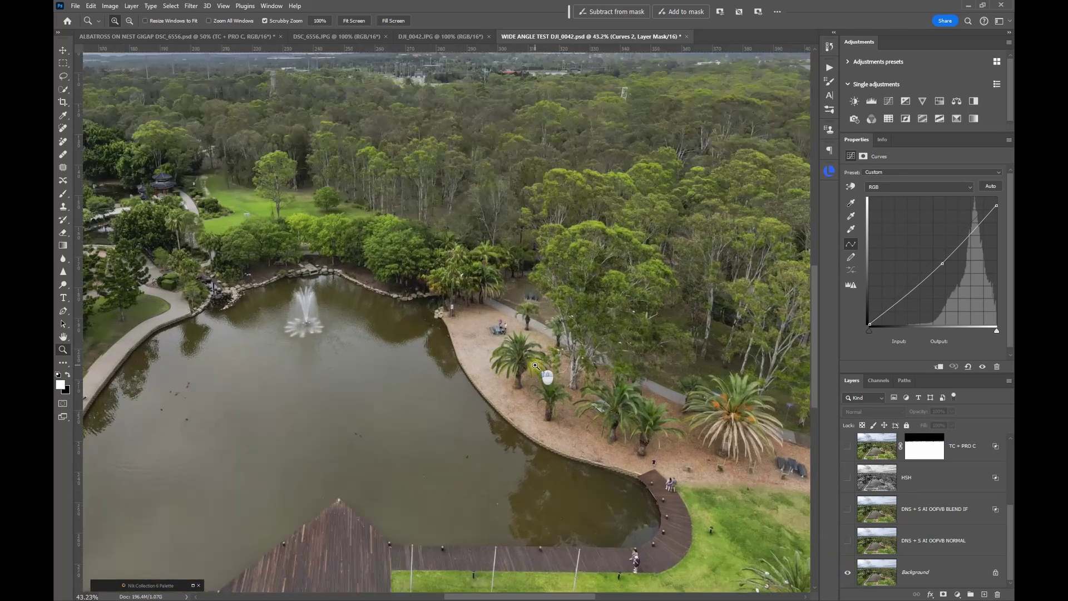
scroll(535, 366, up, 1)
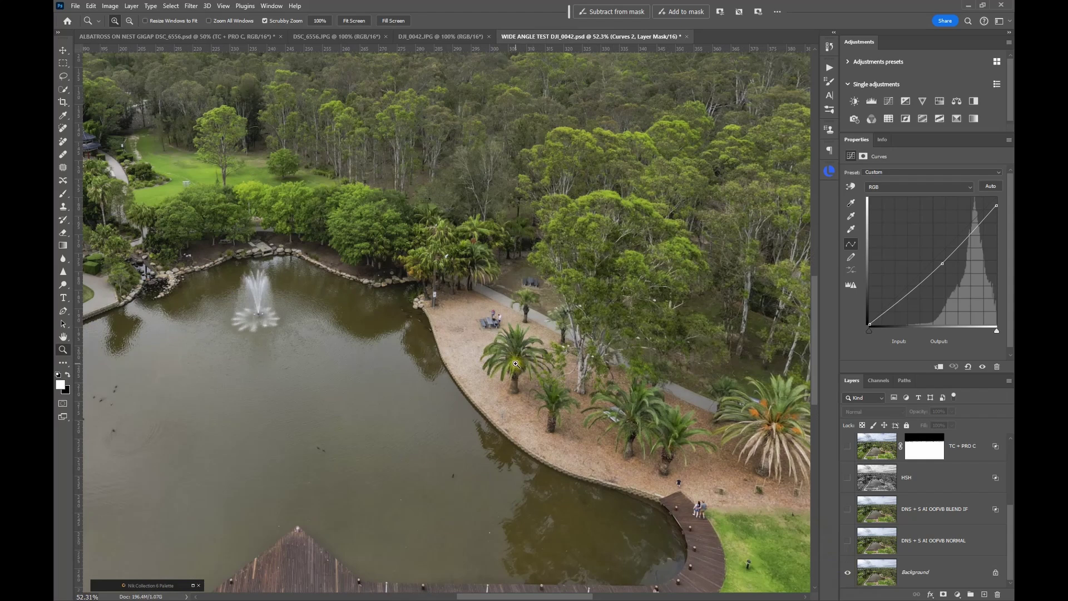
Step: Check the wide angle photo's image size with the dimensions in pixels, without resizing it
click(109, 5)
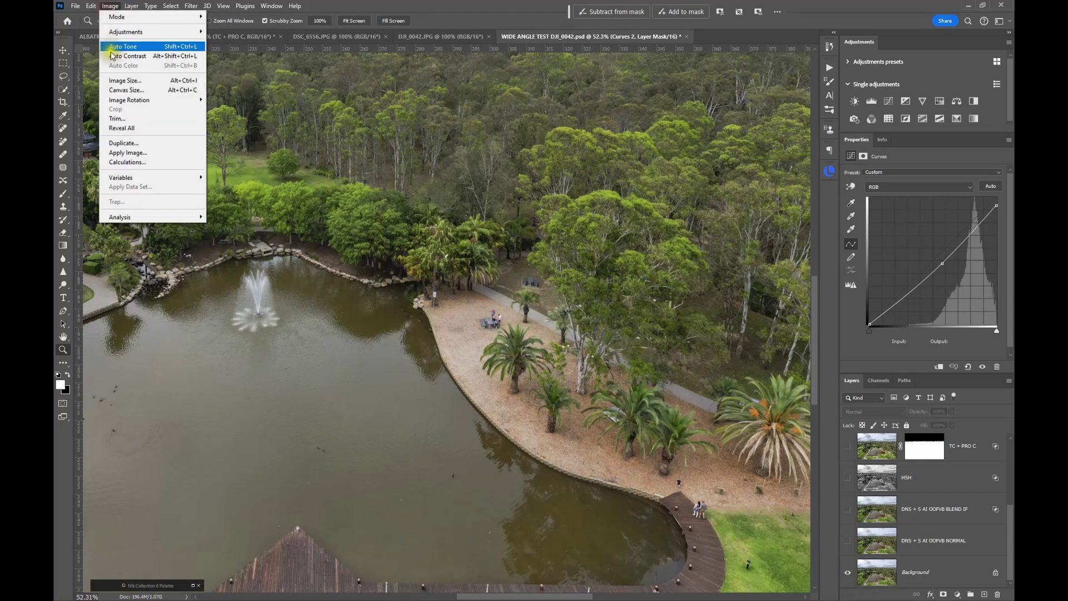
click(114, 81)
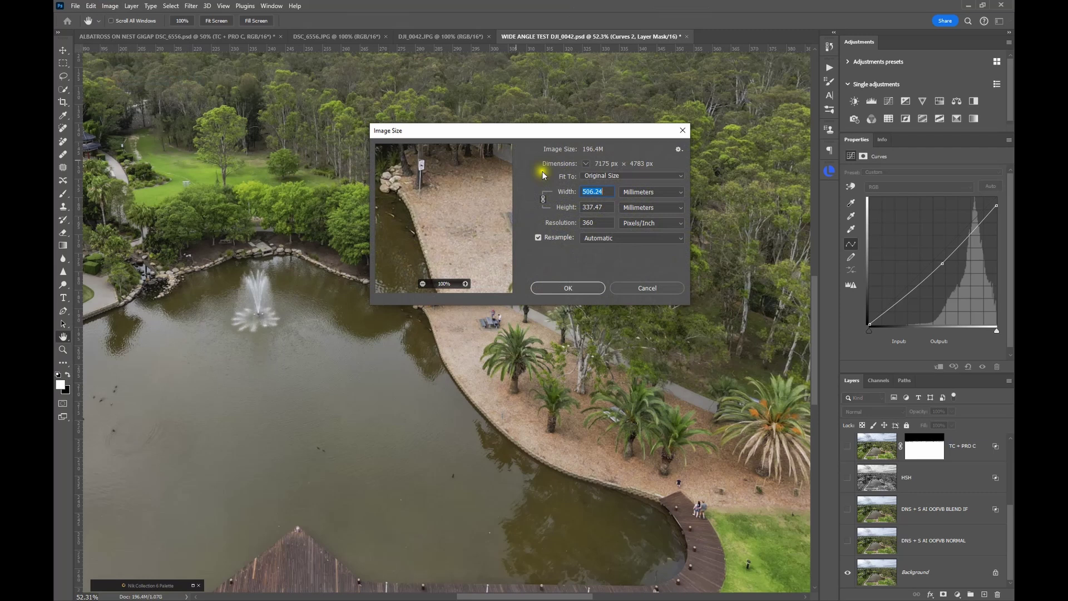
click(630, 192)
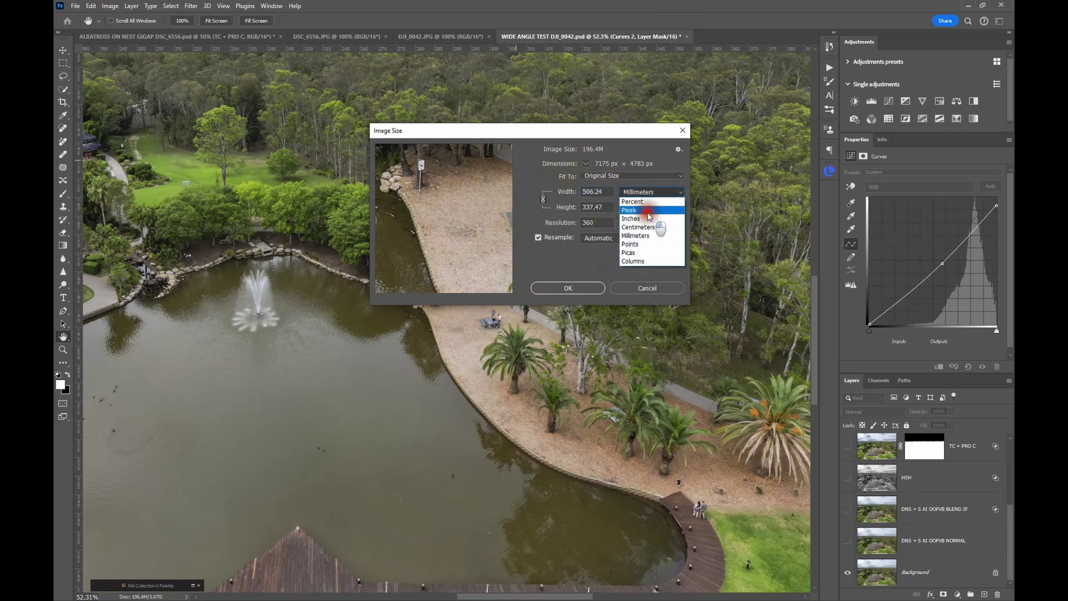
click(647, 211)
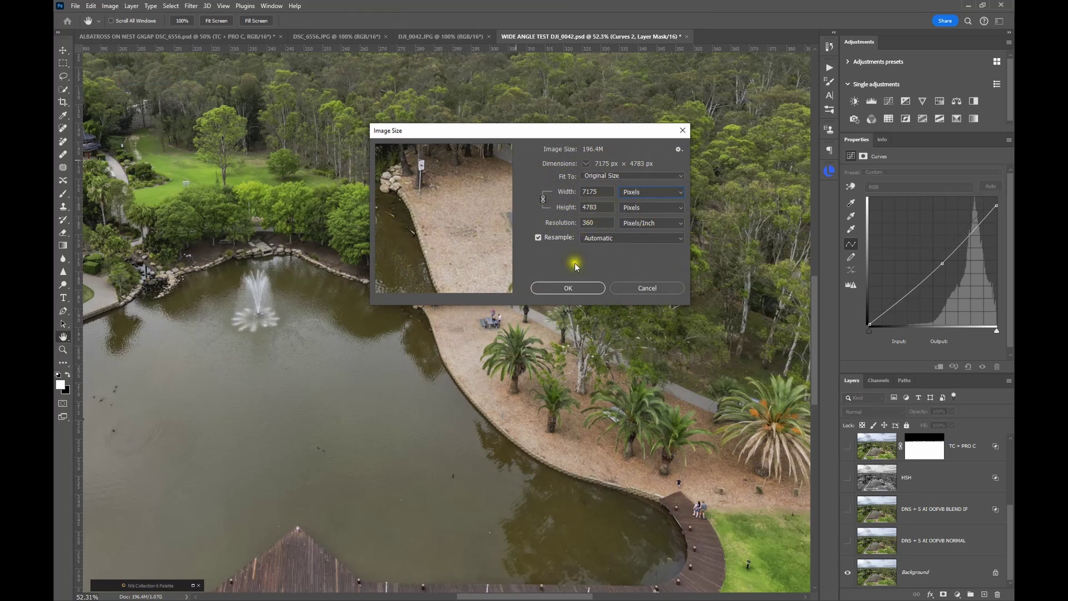
click(555, 288)
Step: Examine the picnic table and palms beside the lake at 100% on the Background layer
key(z)
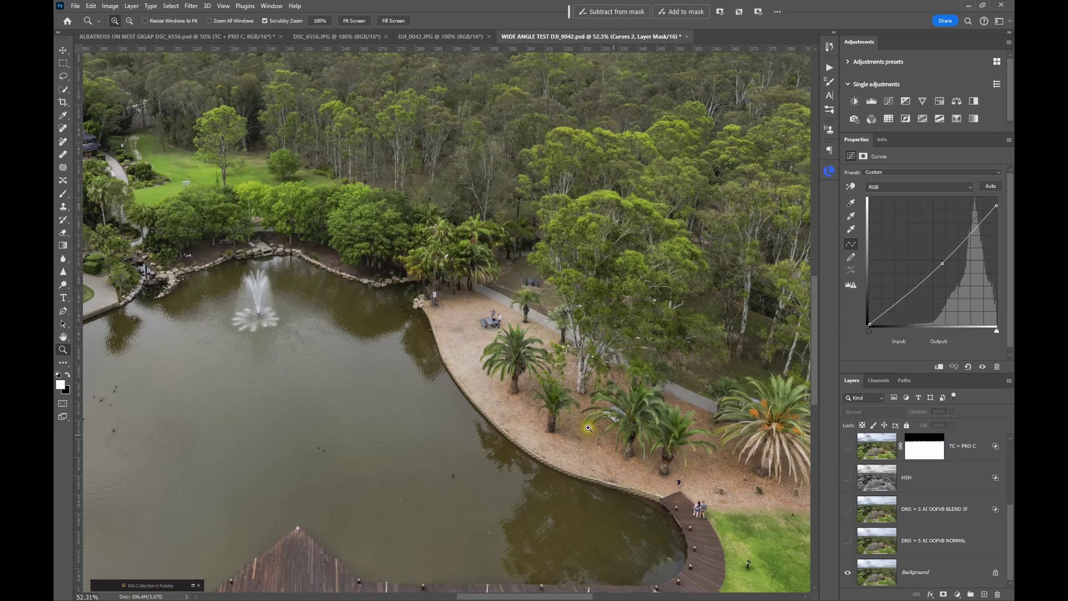
click(507, 323)
click(507, 322)
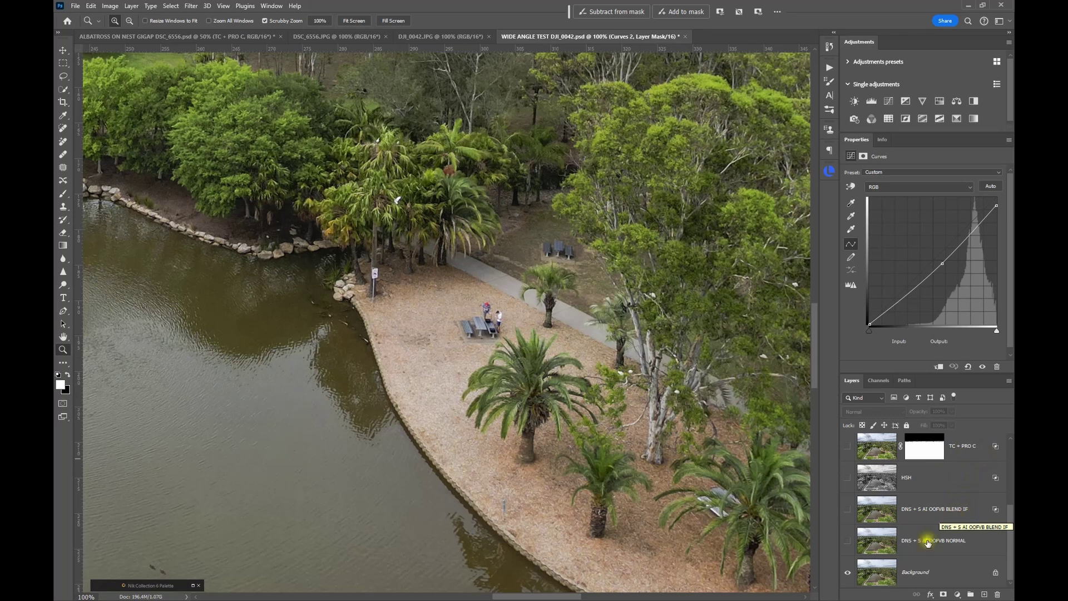
Step: Compare the DNS + S AI OOFVB NORMAL layer on and off around the picnic table at 200%, leaving it hidden
click(881, 541)
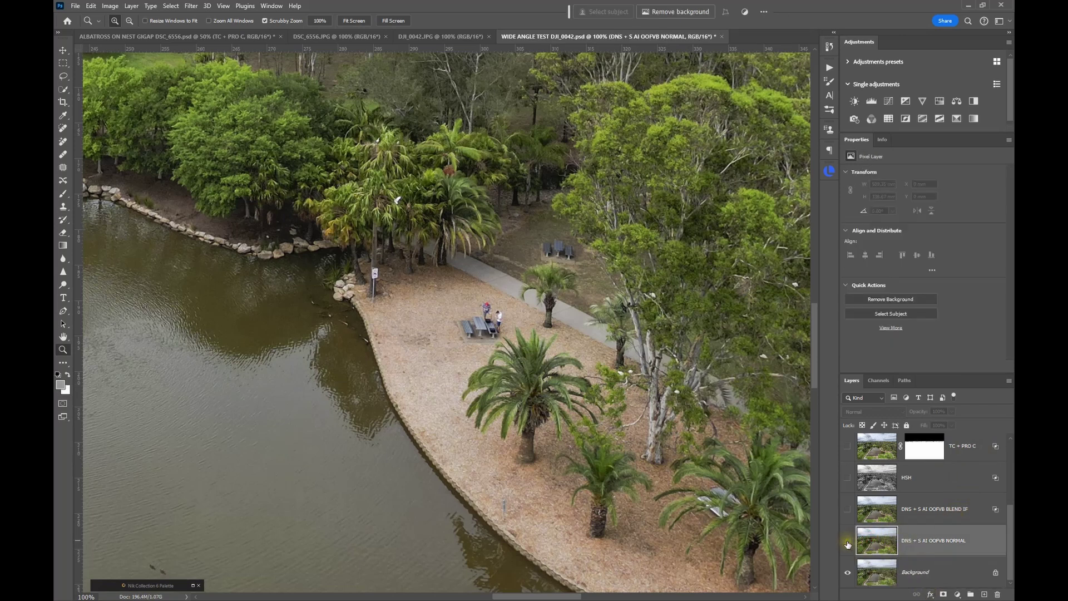
click(848, 542)
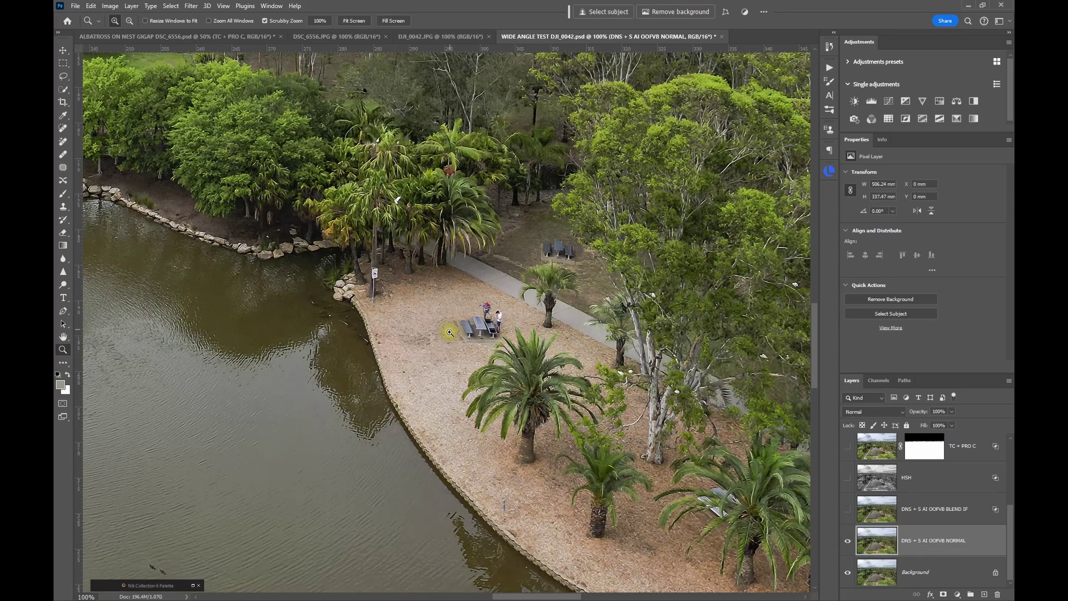
click(496, 308)
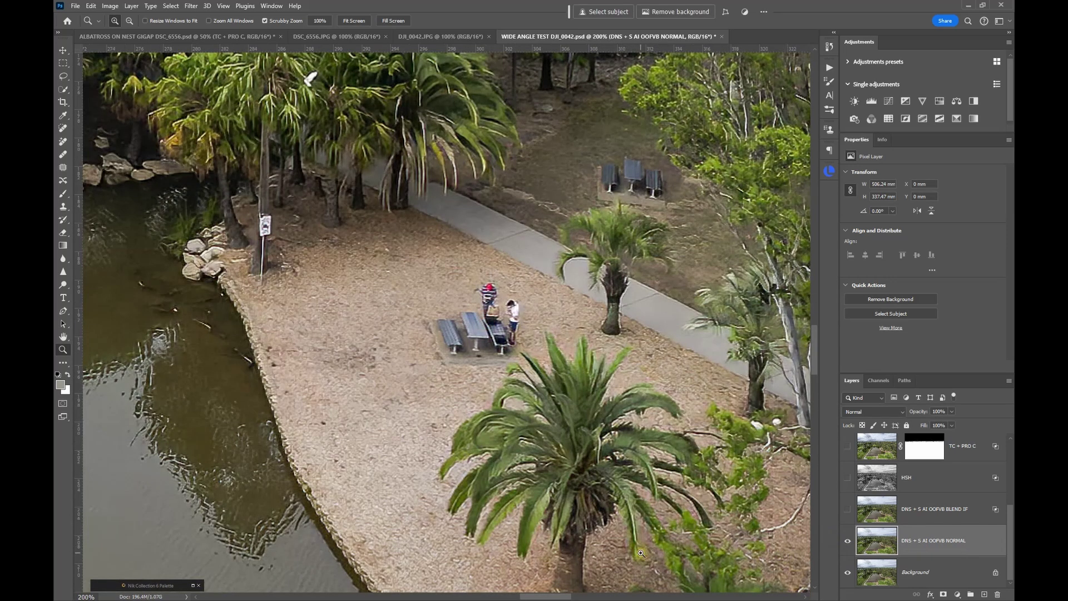
click(847, 541)
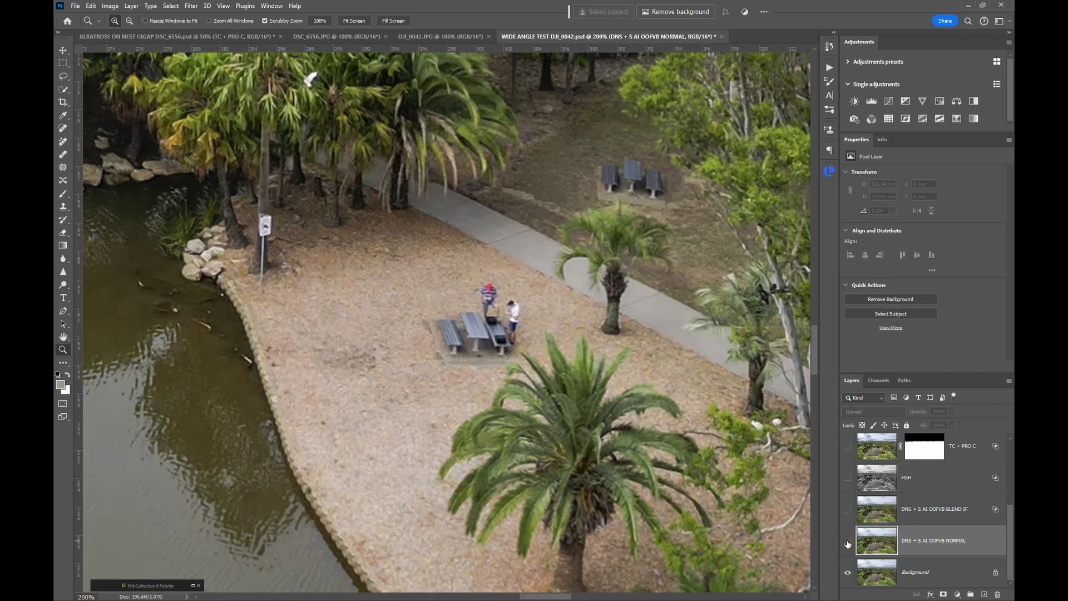
click(848, 542)
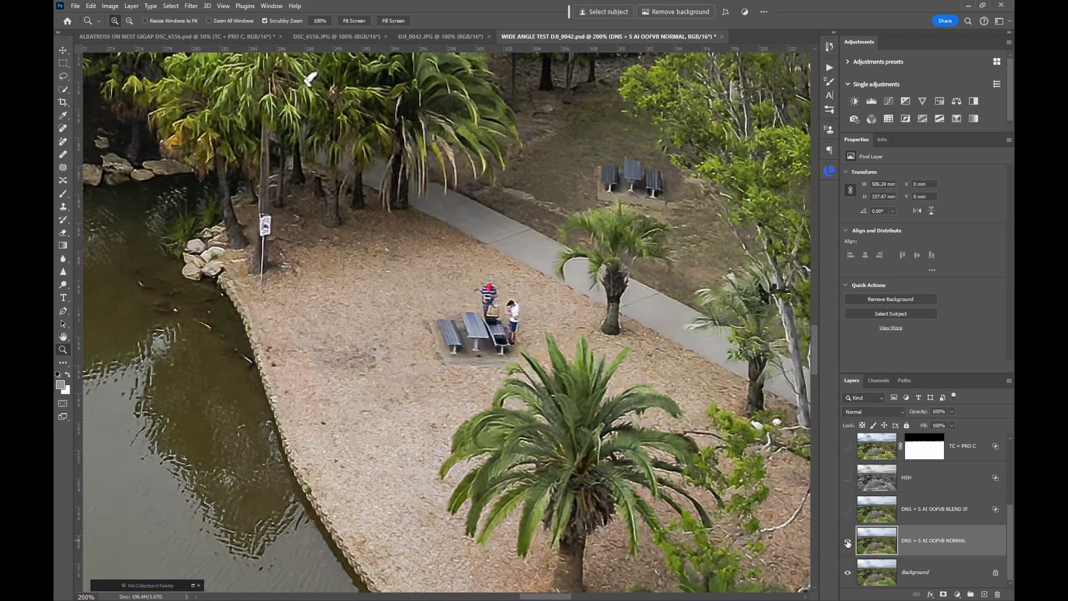
click(848, 541)
click(847, 542)
click(848, 540)
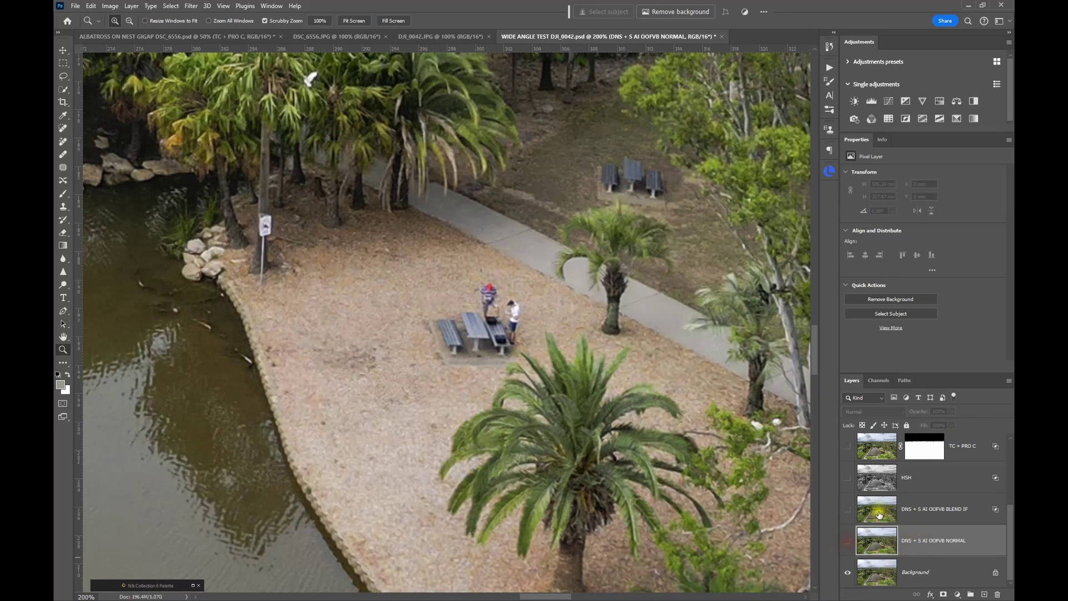
Step: Show the DNS + S AI OOFVB BLEND IF layer and check its Blend If settings without changing them
click(896, 520)
click(847, 510)
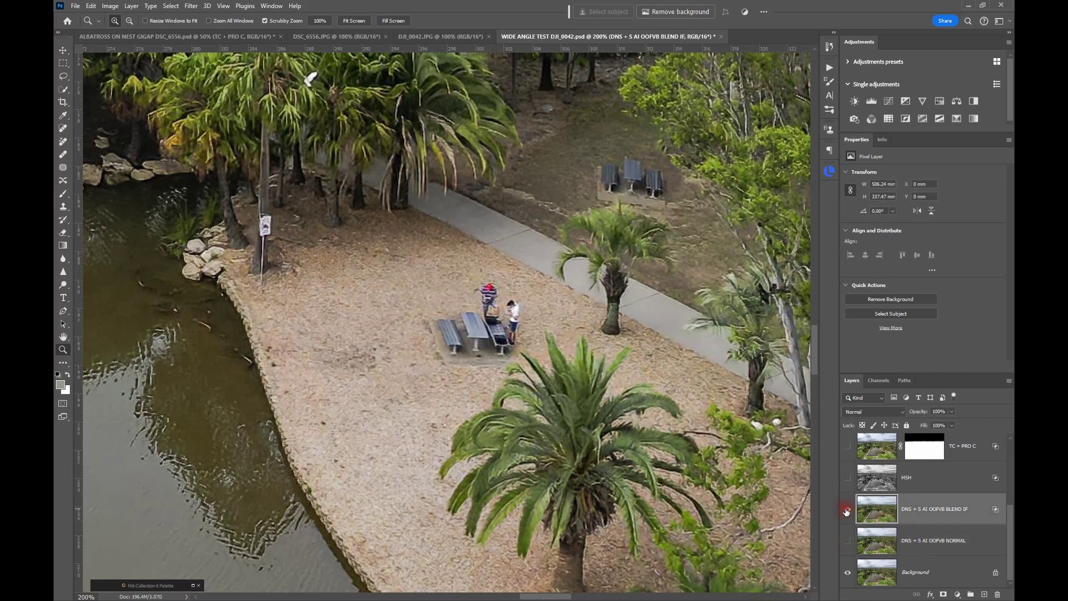
double_click(989, 516)
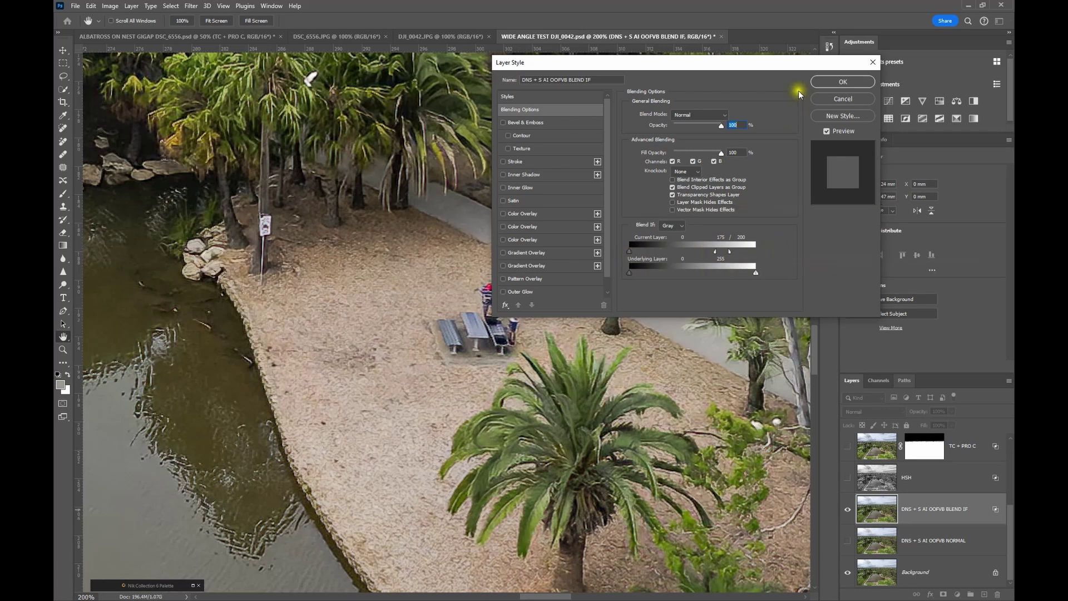
click(842, 82)
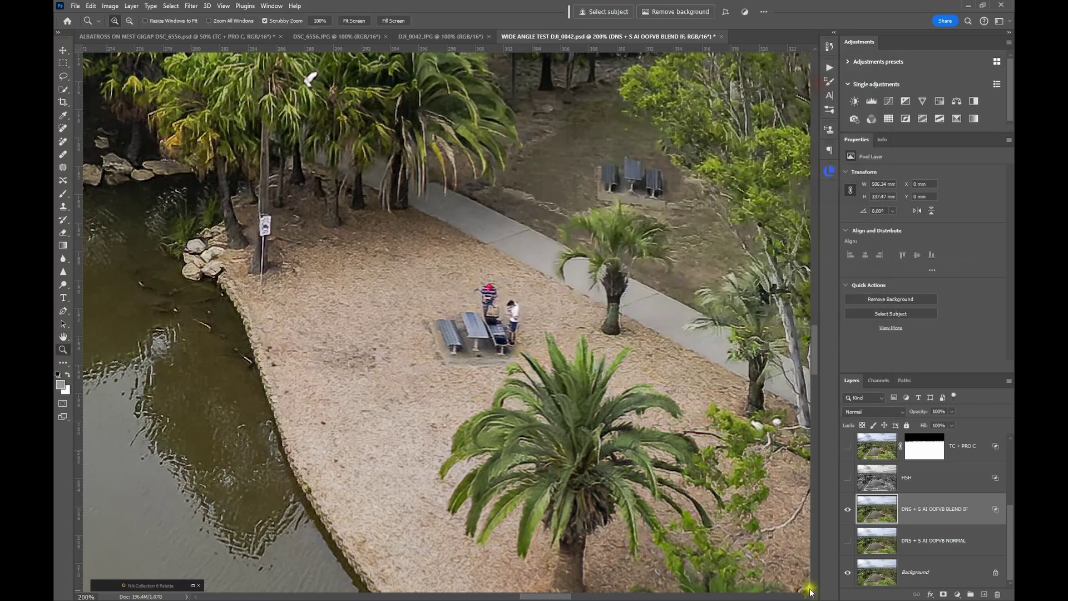
Step: Compare the DNS + S AI OOFVB BLEND IF layer on and off at 200% and 100%, leaving it visible
click(847, 510)
click(848, 509)
click(847, 509)
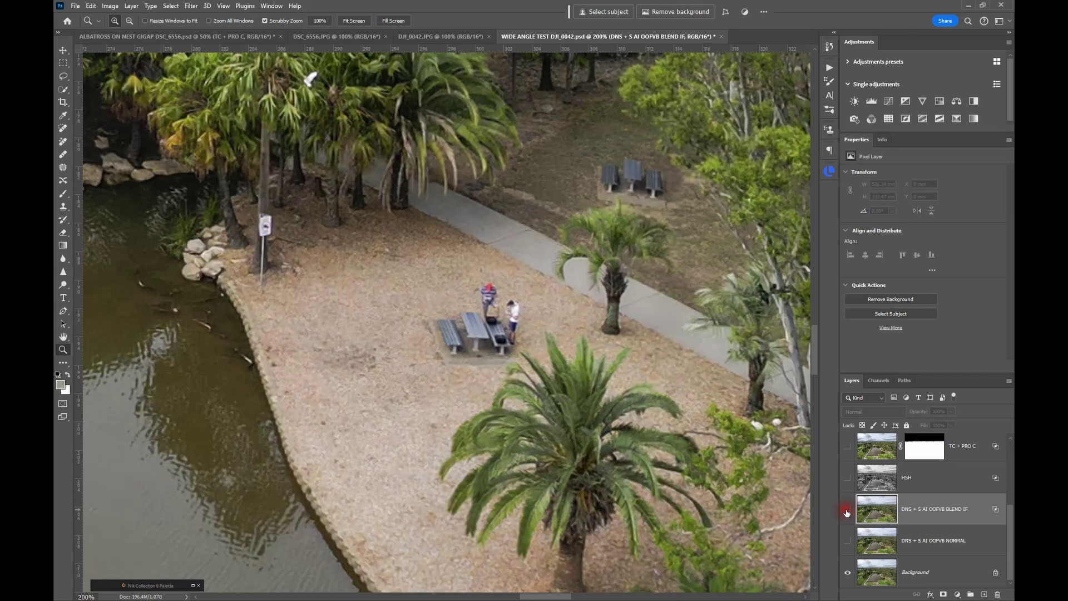
click(847, 510)
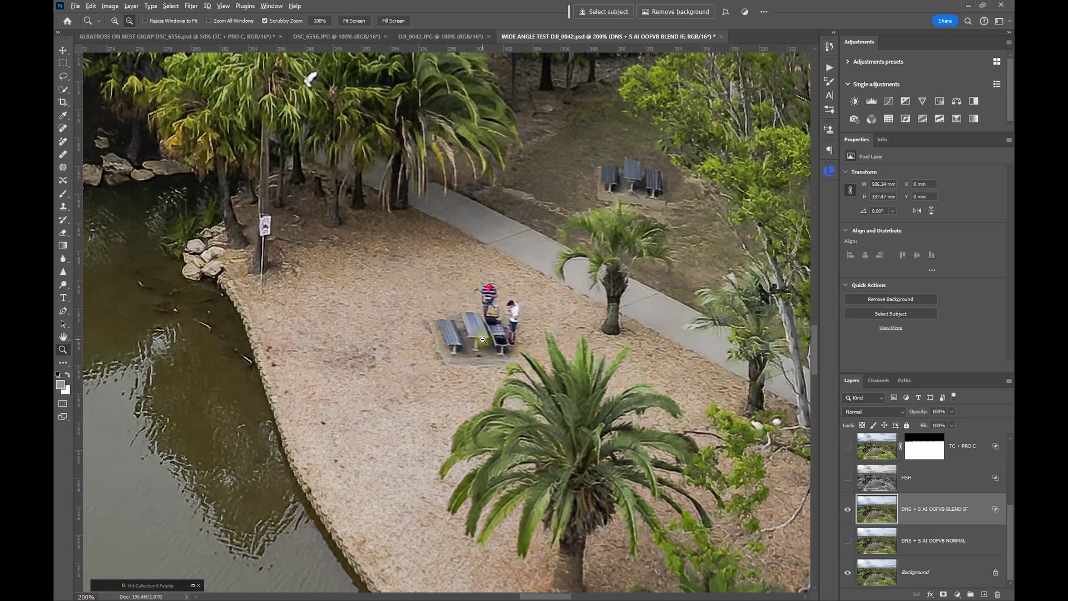
alt+click(534, 373)
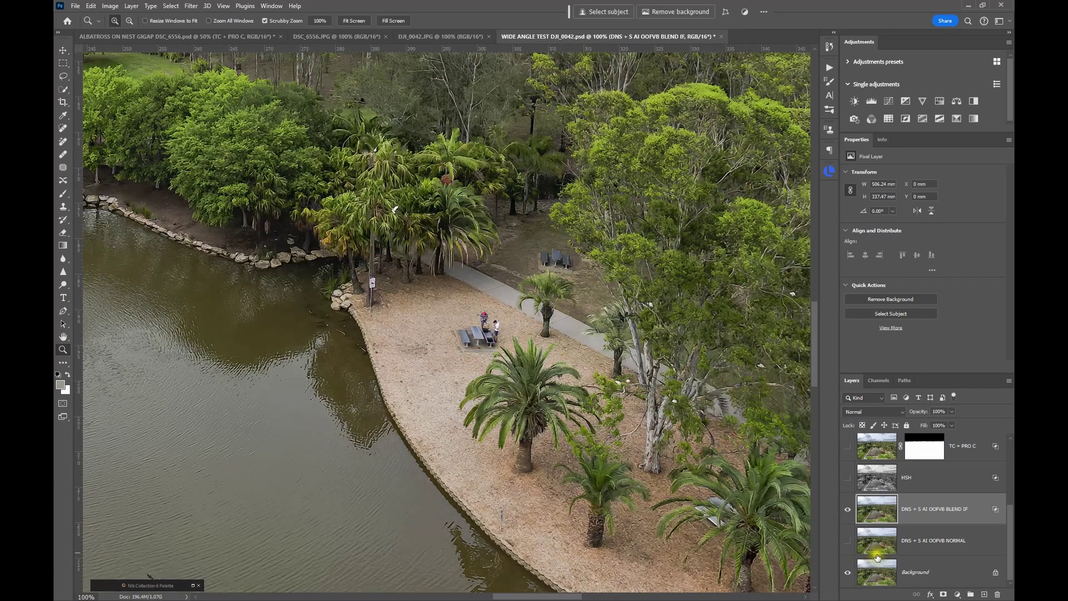
click(847, 510)
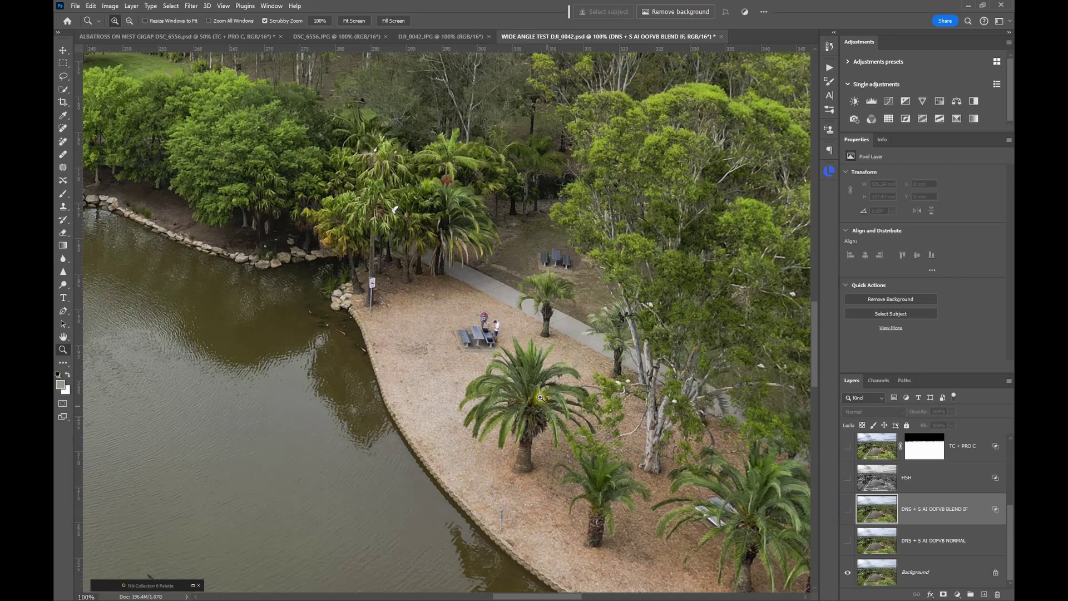
click(846, 511)
click(847, 511)
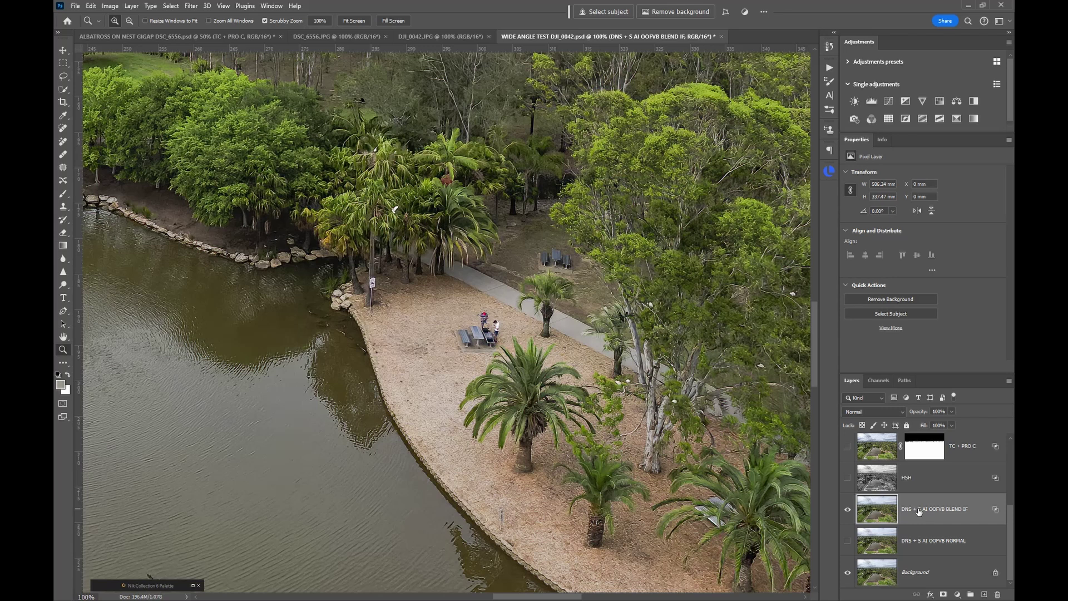
click(848, 510)
click(847, 502)
Step: Show the HSH and TC + PRO C layers and fit the whole wide-angle photo in view
click(919, 483)
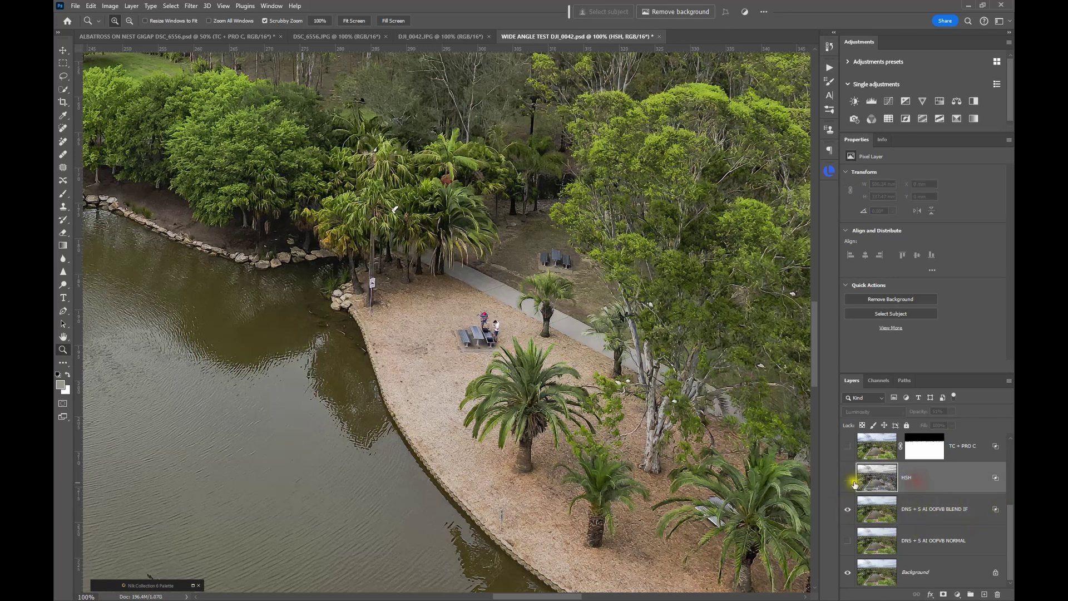
click(846, 478)
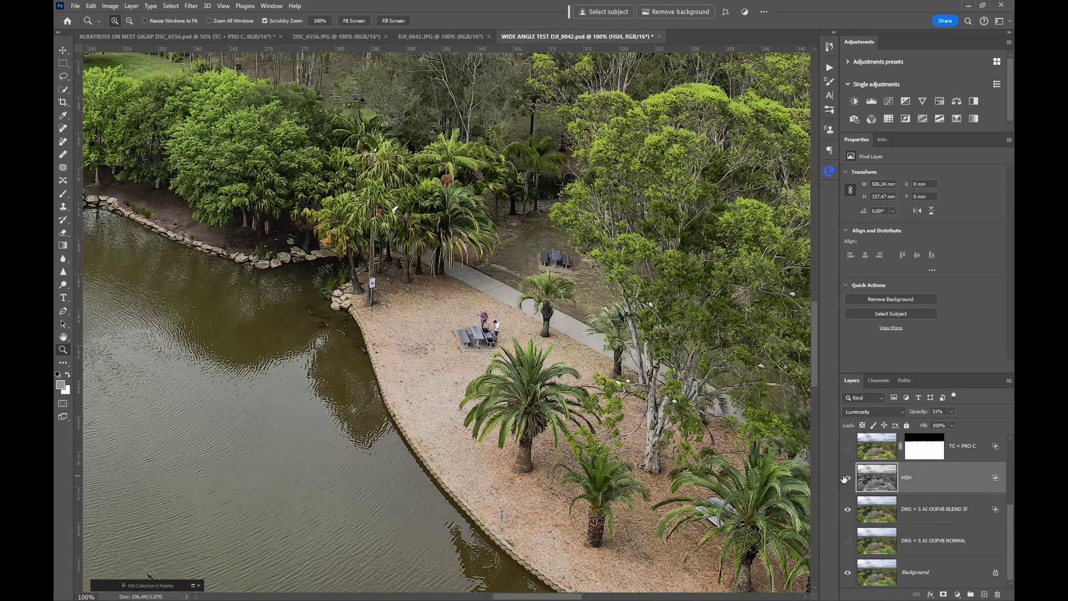
click(351, 21)
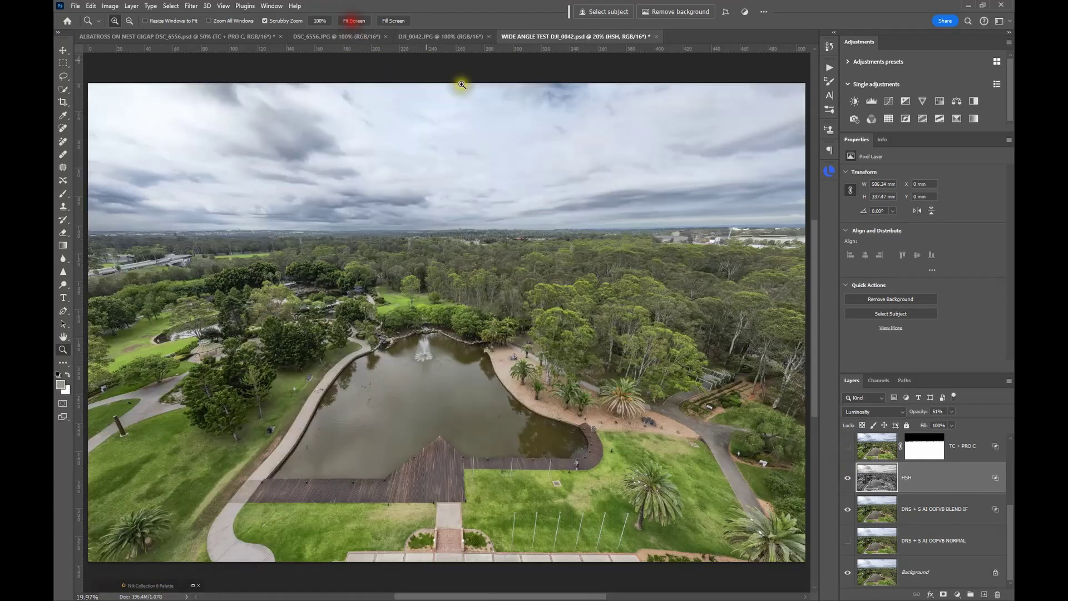
click(848, 448)
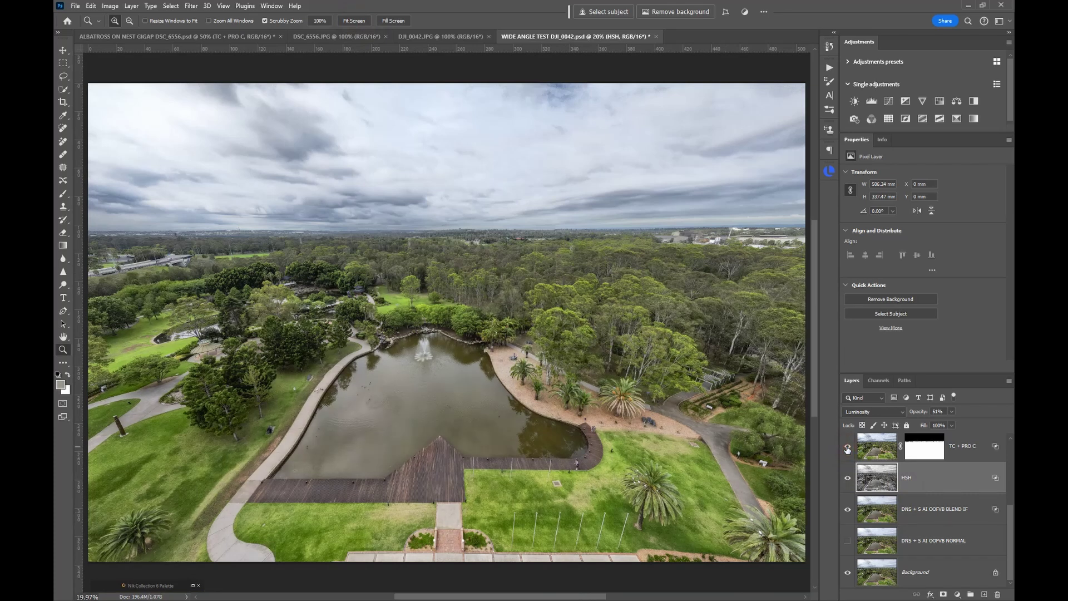
Step: Show the Curves 1, Curves 2, Curves 3 and Hue/Saturation 1 layers and inspect the lake fountain at about 100%
scroll(849, 448, up, 2)
click(851, 477)
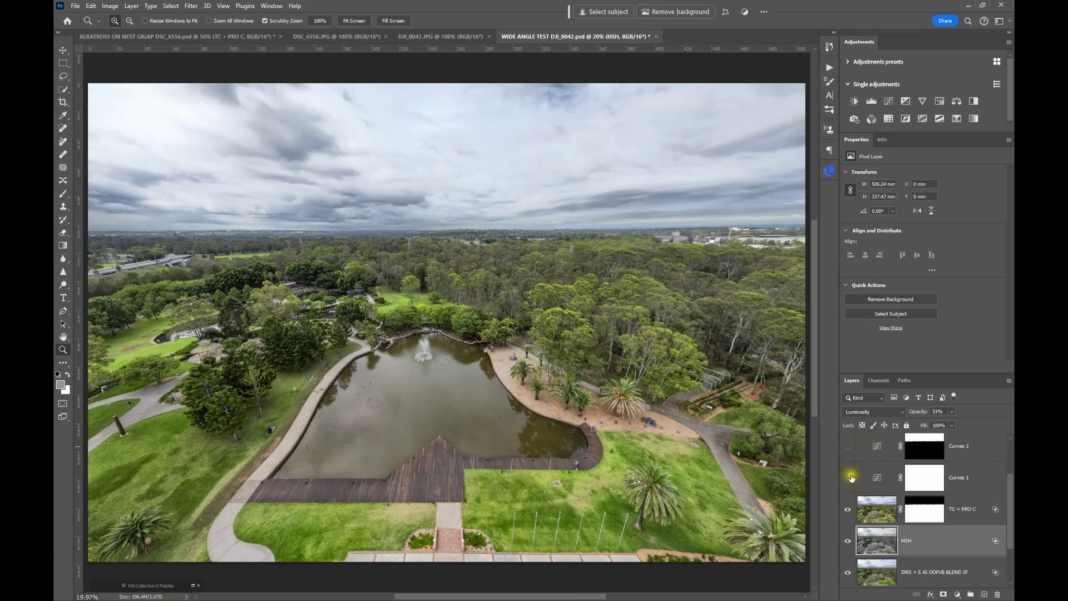
click(848, 445)
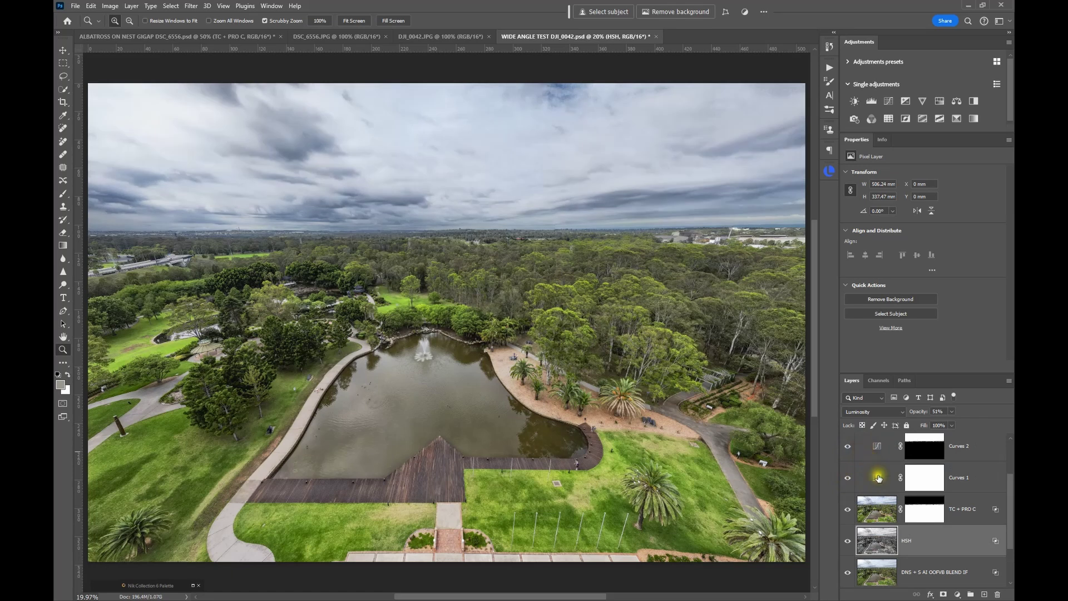
scroll(896, 462, up, 2)
click(953, 511)
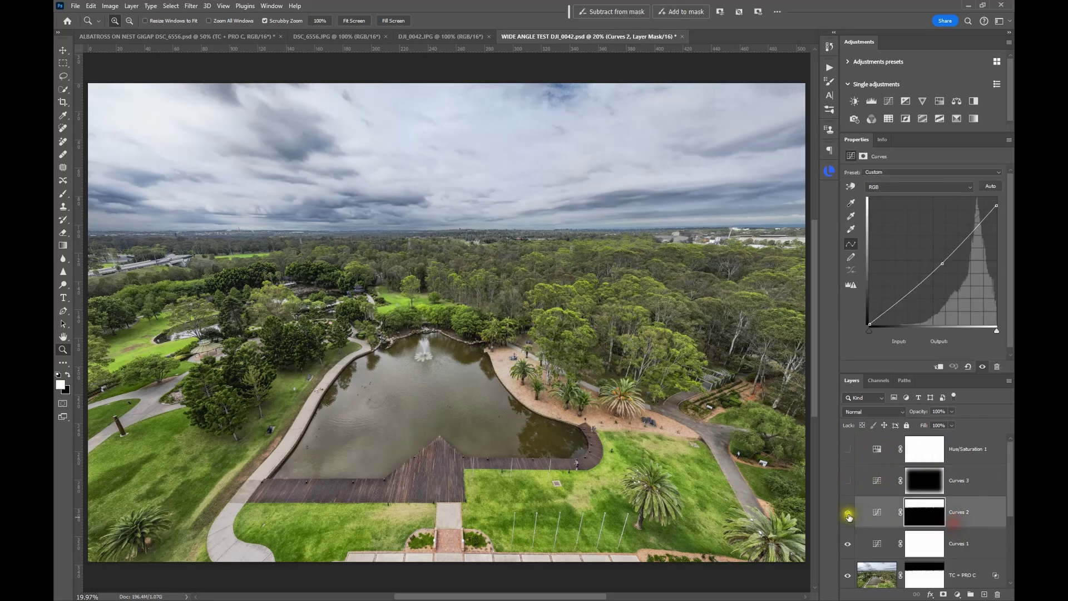
click(848, 480)
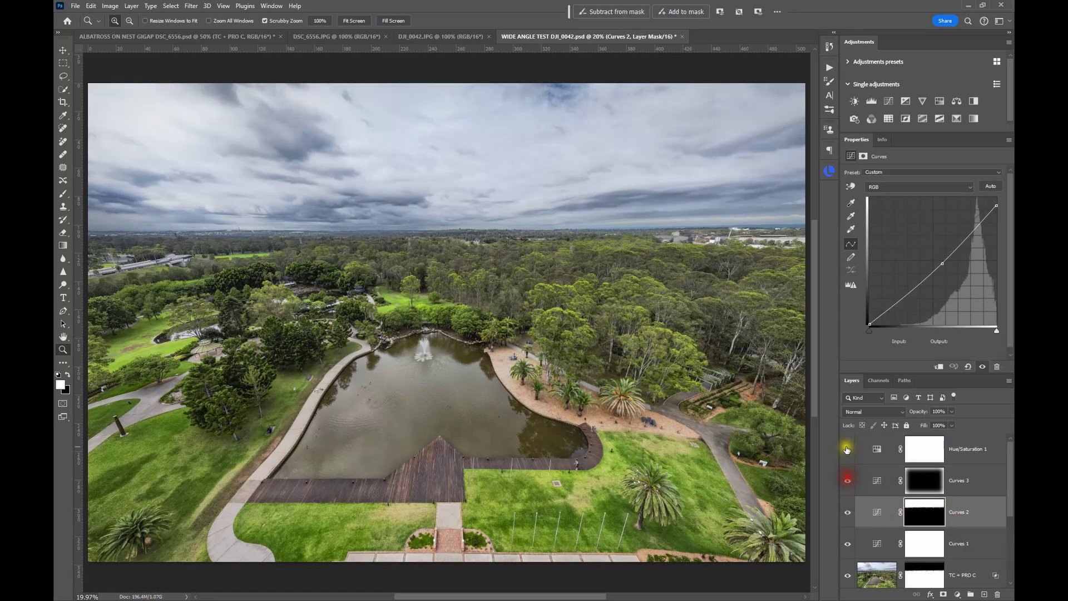
click(847, 448)
scroll(459, 485, down, 1)
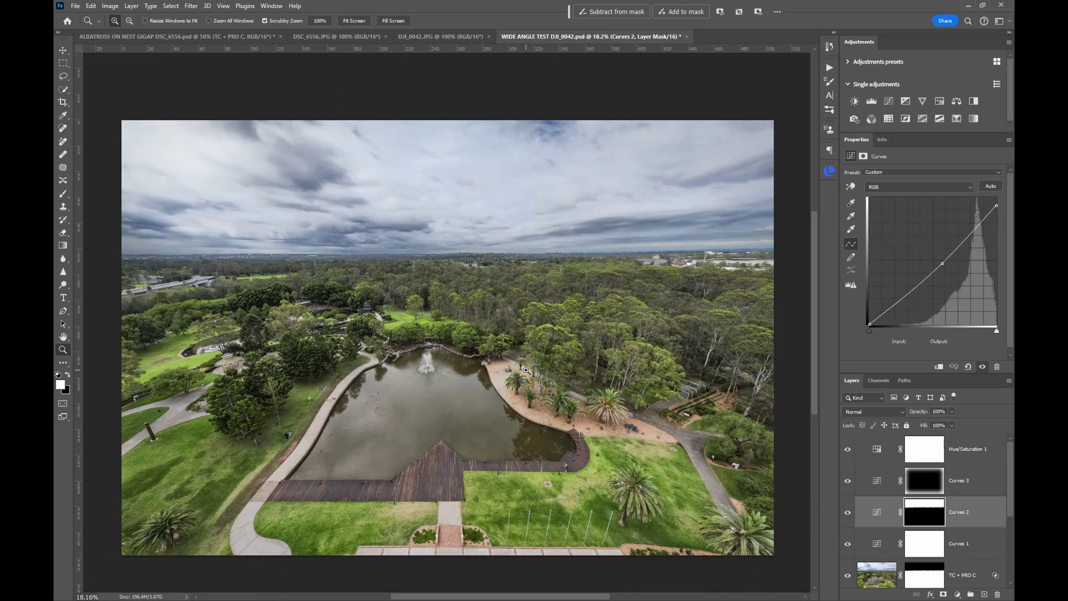
drag(426, 368, 427, 368)
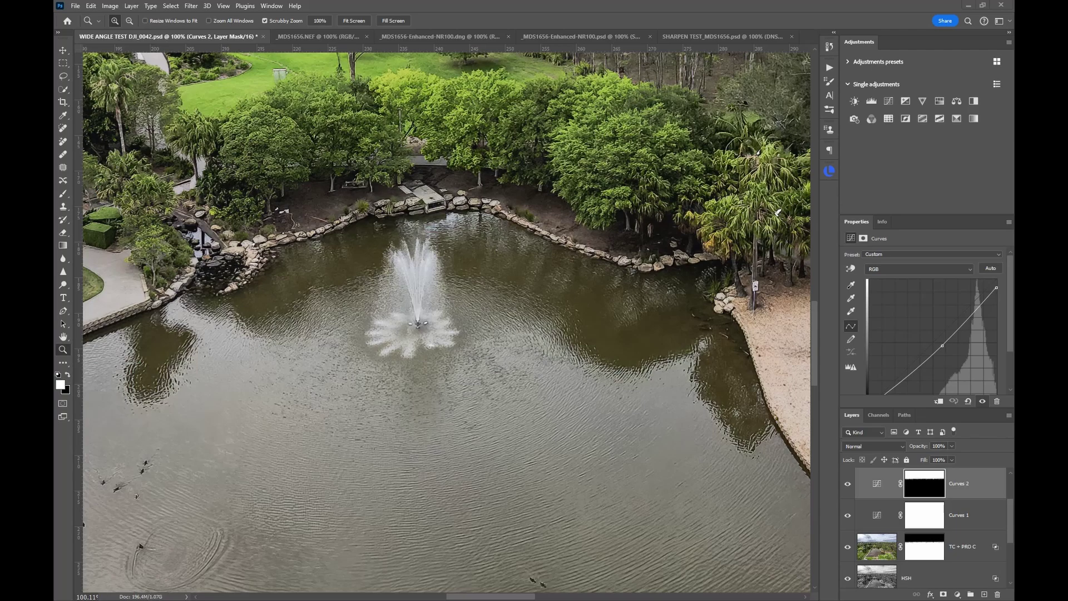
Step: Switch to Lightroom Classic and check the crop of the monkey portrait against its full frame without altering it
key(alt+Tab)
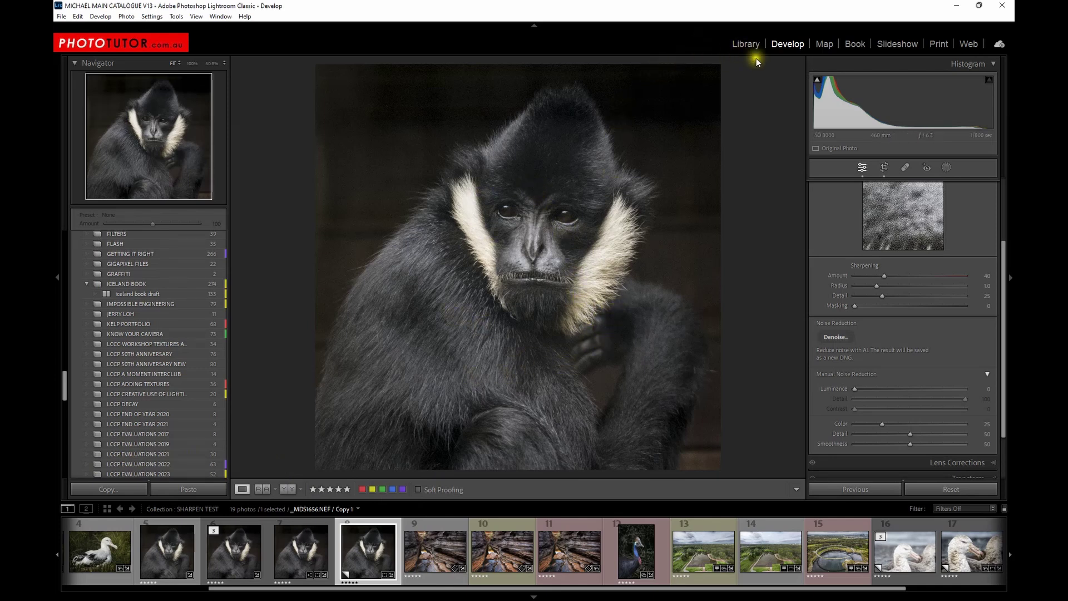
click(885, 168)
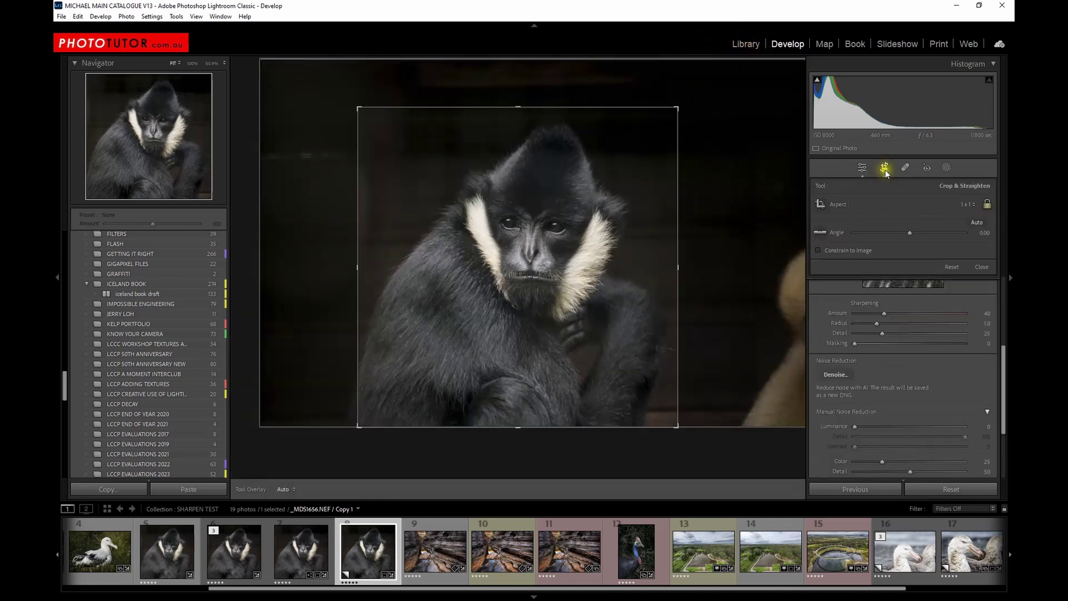
click(885, 169)
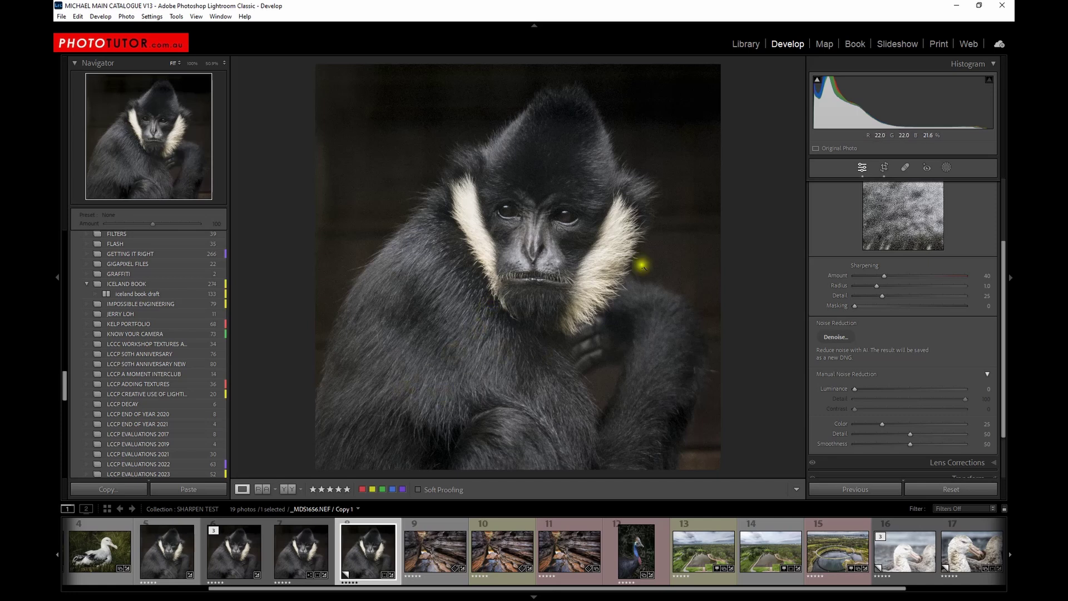
Step: Preview AI Denoise on the monkey's white cheek fur against the unenhanced version, and close it without applying
scroll(885, 361, down, 1)
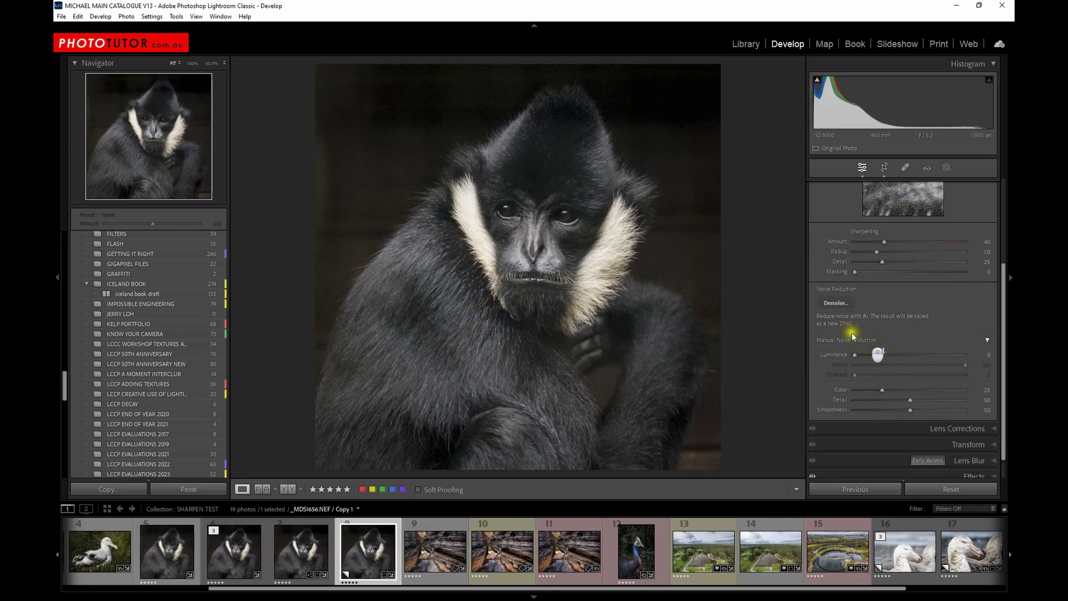
click(834, 303)
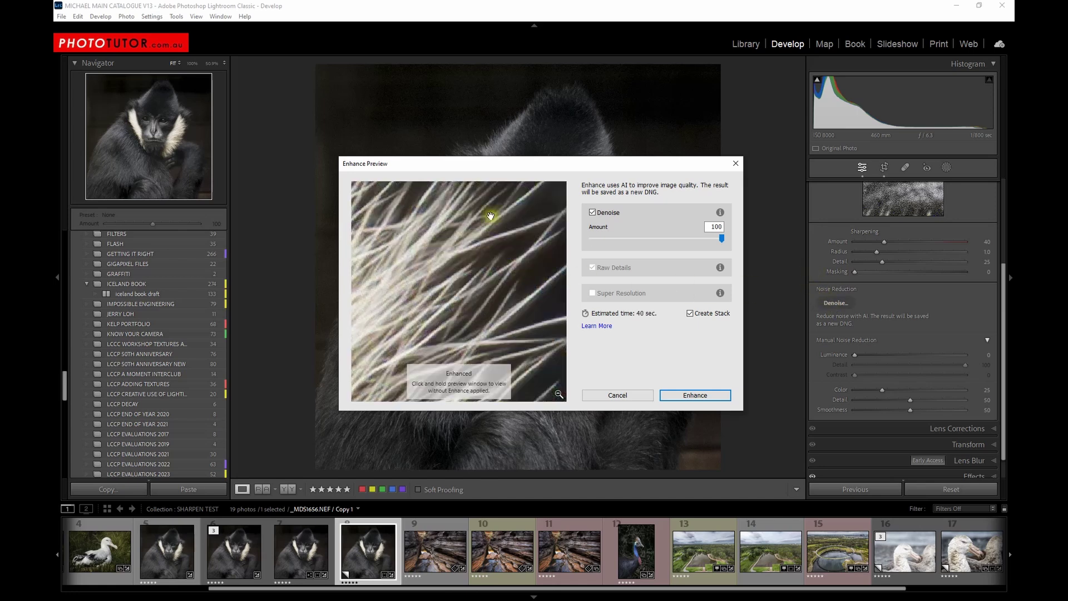
click(511, 279)
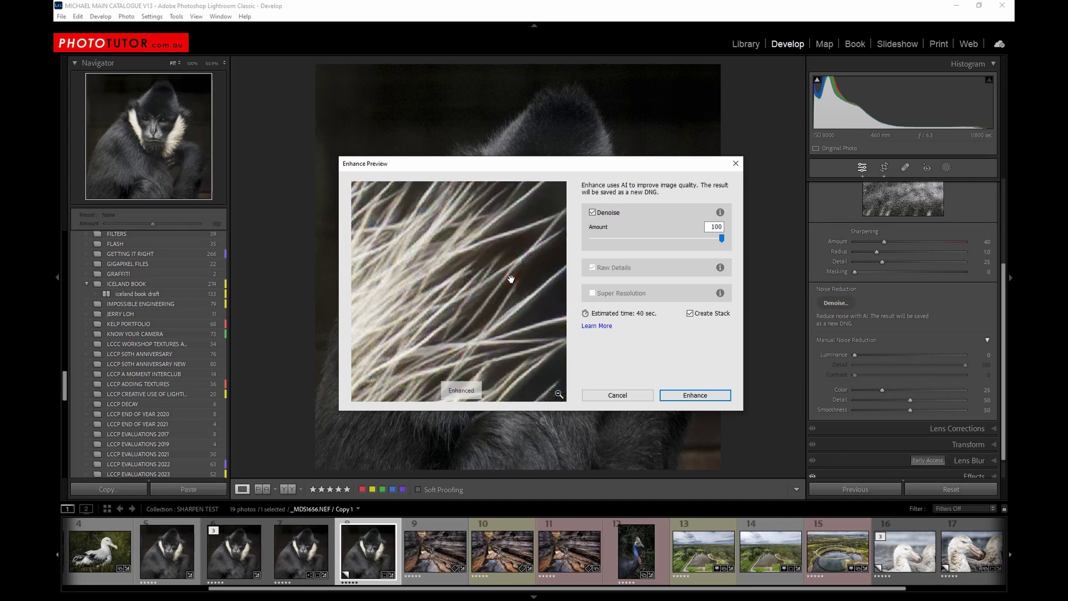
click(511, 279)
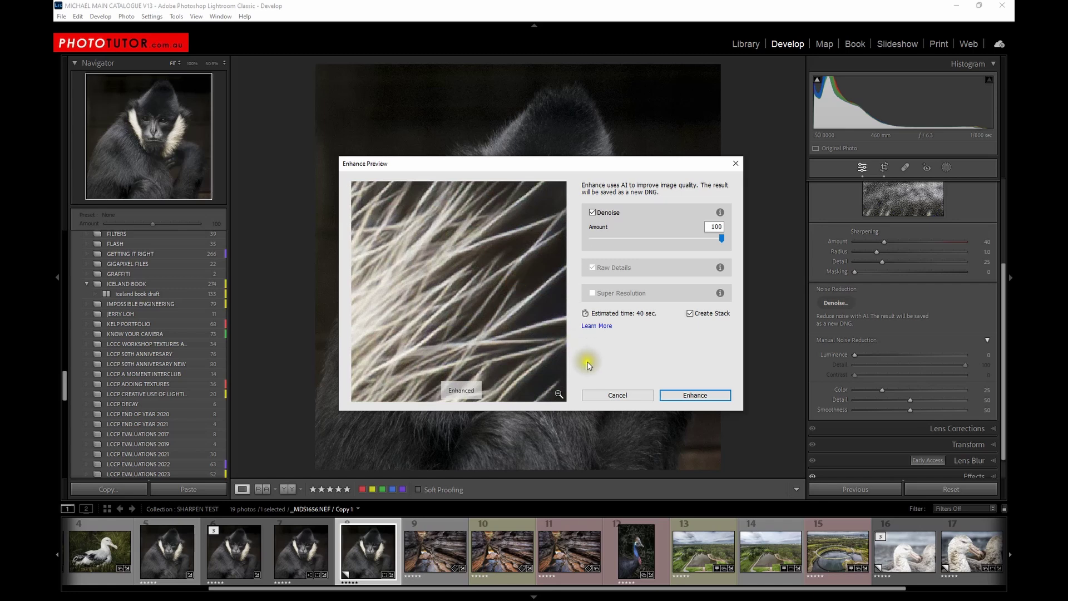
click(613, 395)
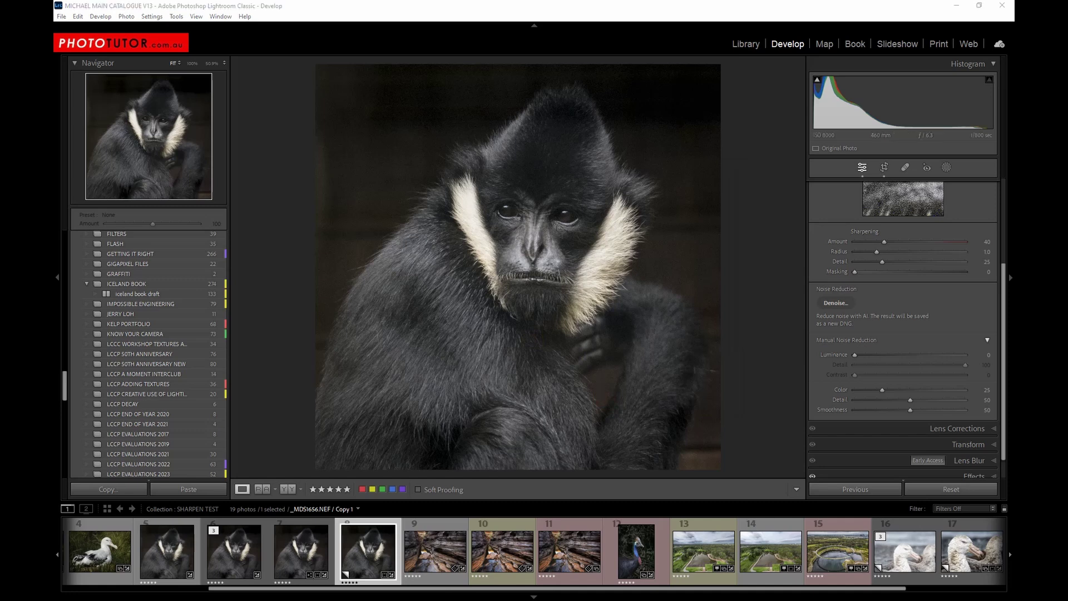
Step: Switch to Photoshop and compare the fur noise in _MDS1656.NEF with _MDS1656-Enhanced-NR100.dng at 100%
key(alt+Tab)
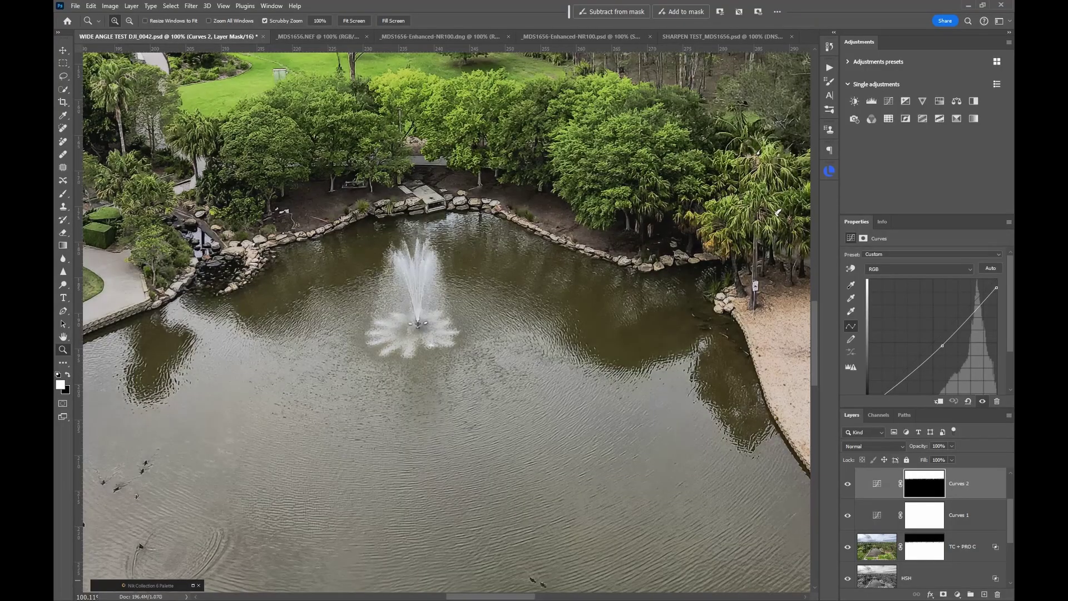
click(301, 36)
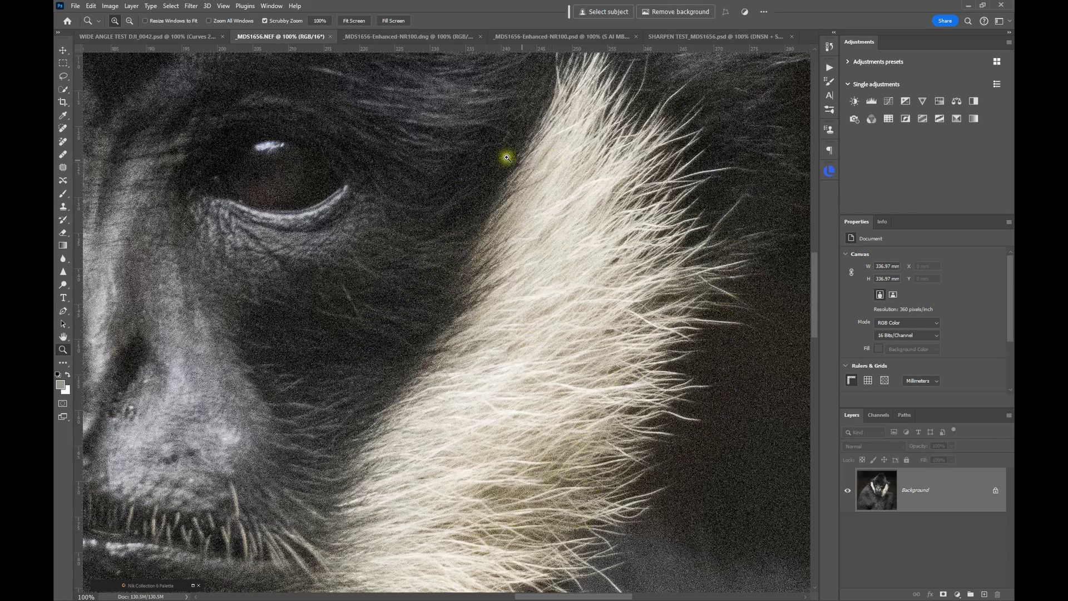
click(426, 36)
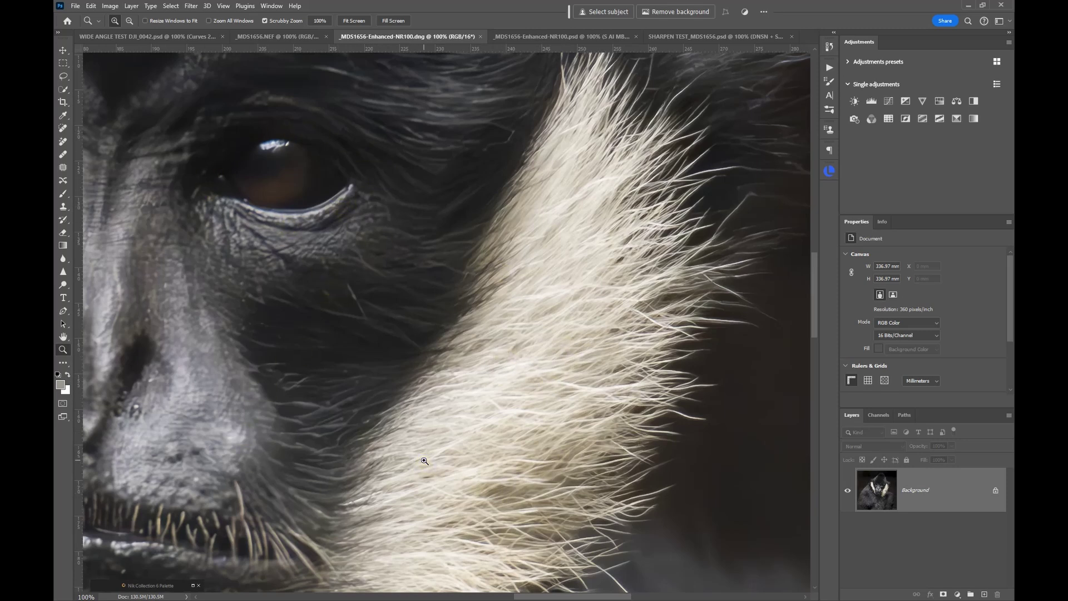
Step: In SHARPEN TEST_MDS1656.psd, hide the DNSN + S AI MBVB + BLENDIF layer and compare the DNSN + S AI MBVB layer against Background
click(694, 35)
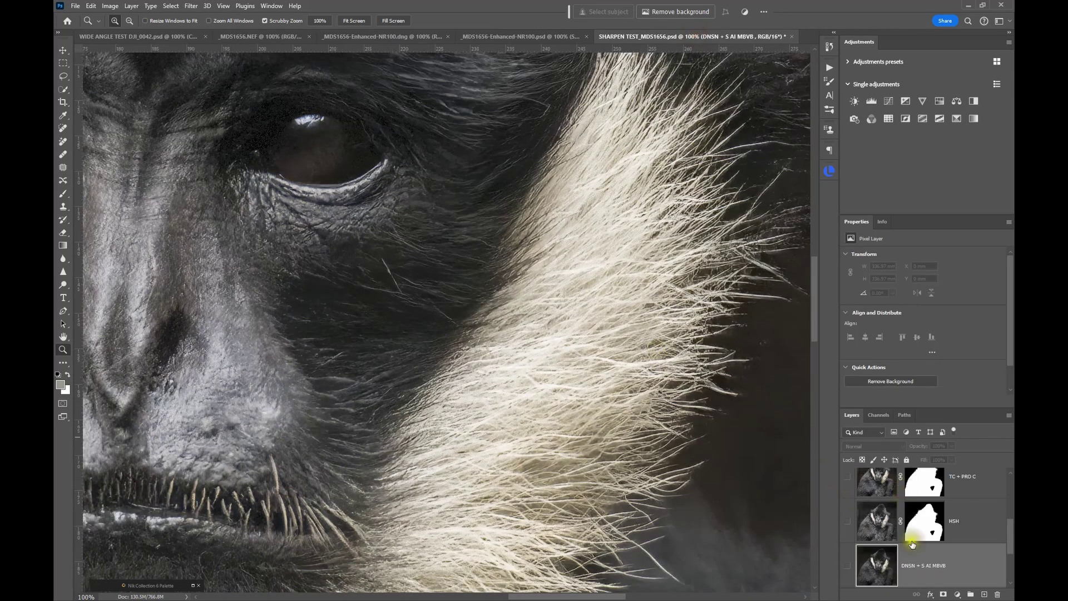
scroll(892, 527, down, 2)
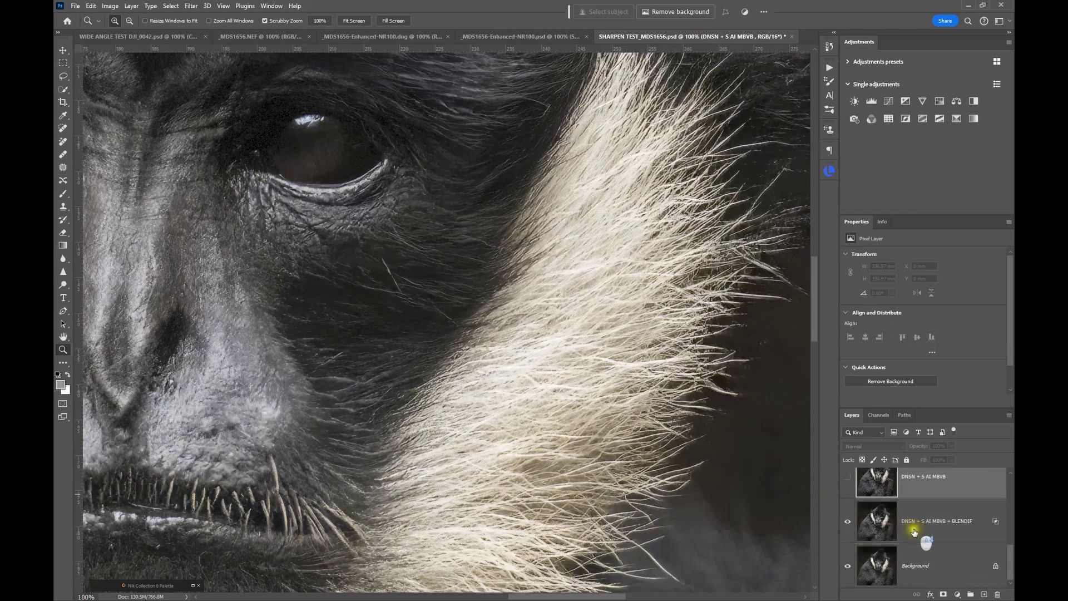
click(848, 521)
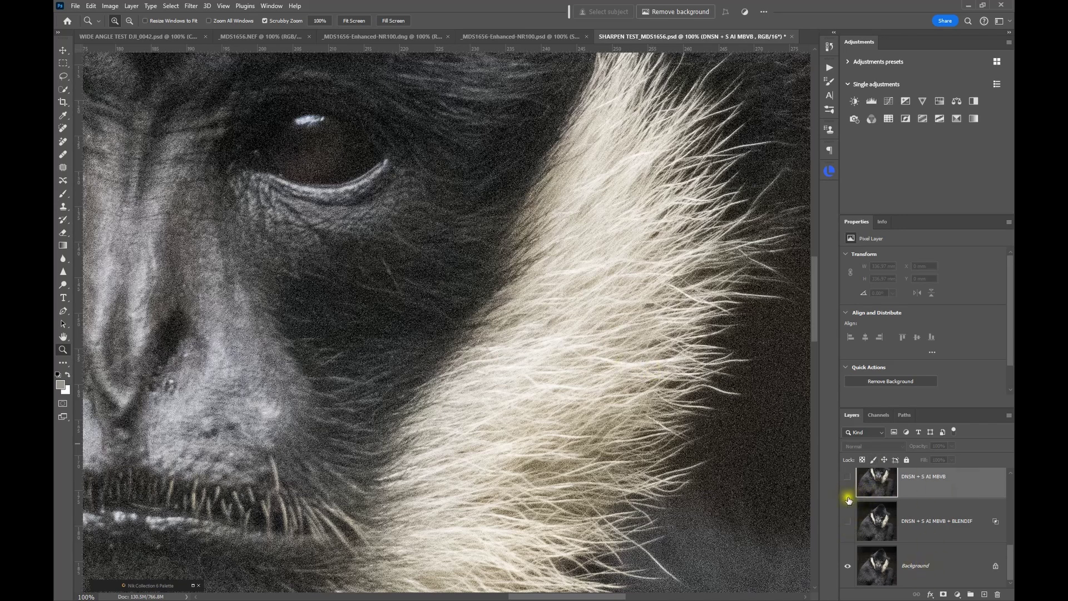
click(847, 477)
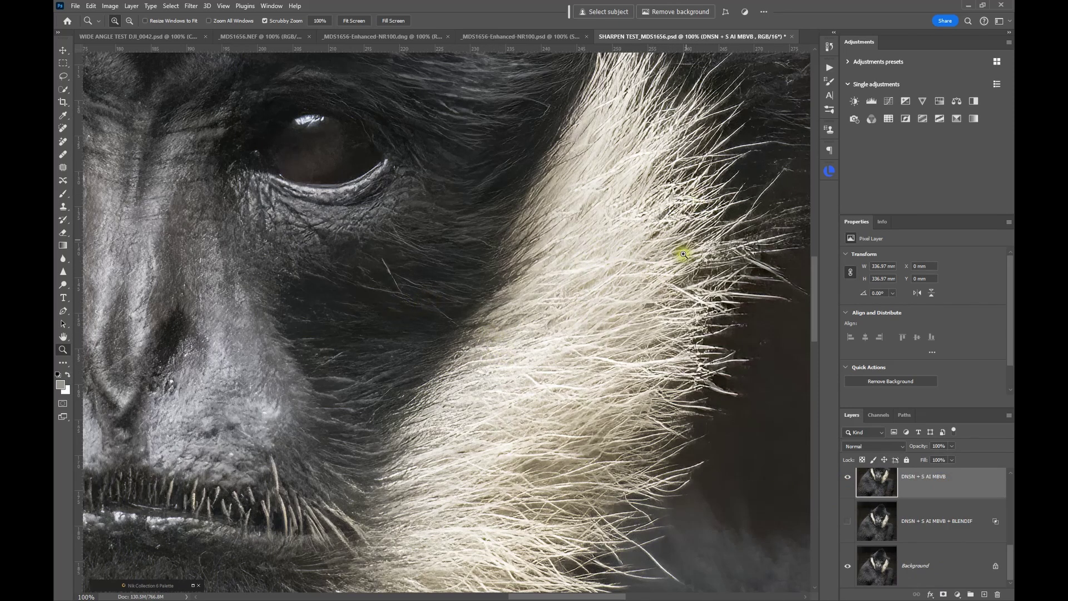
click(848, 478)
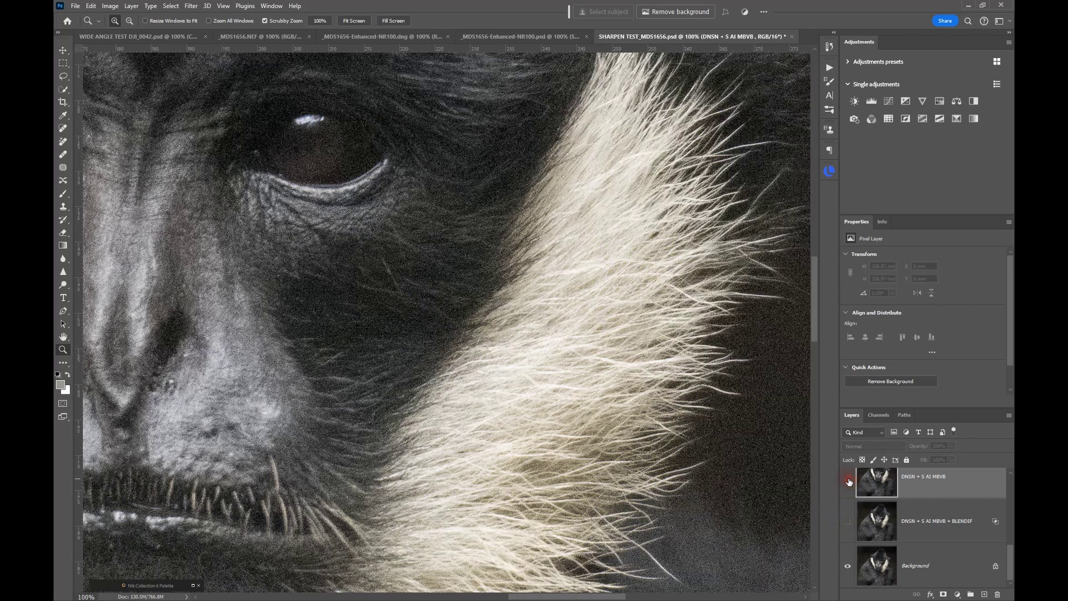
click(848, 478)
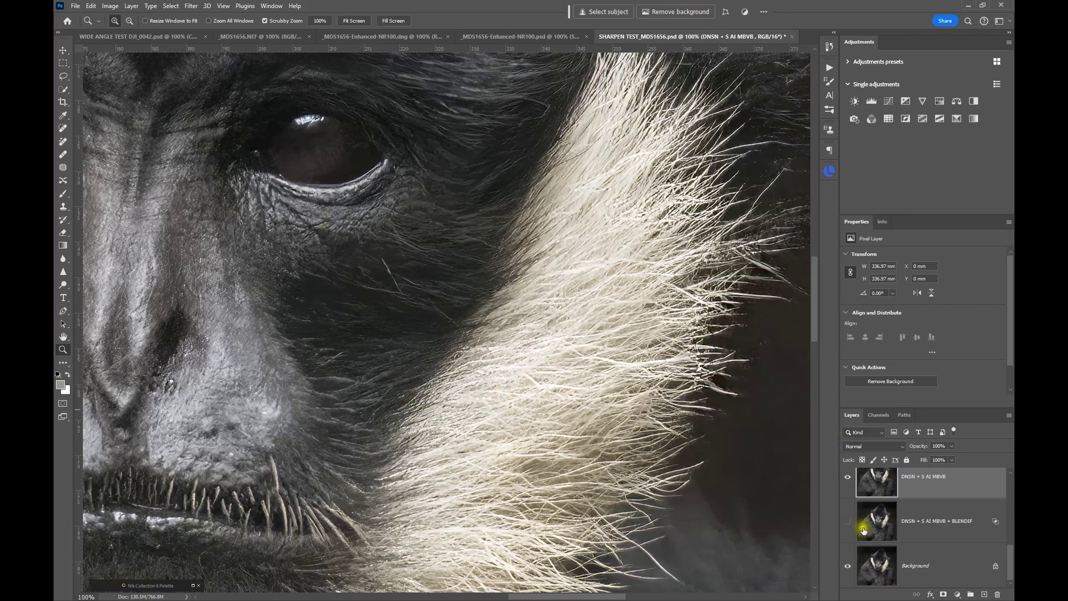
click(849, 478)
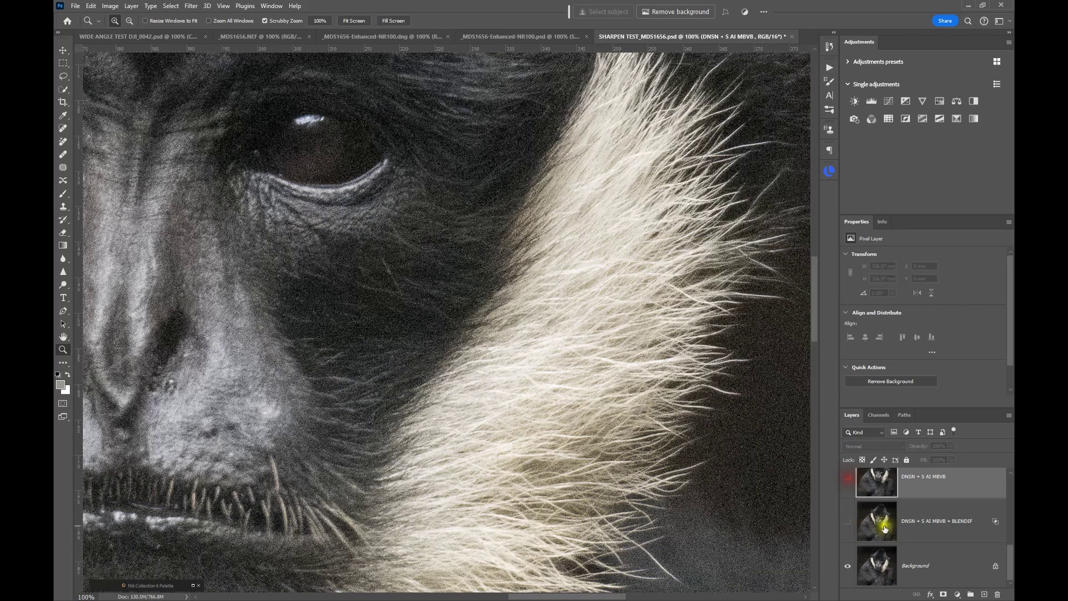
Step: Show the DNSN + S AI MBVB + BLENDIF layer and review its Blend If settings without changing them
click(848, 522)
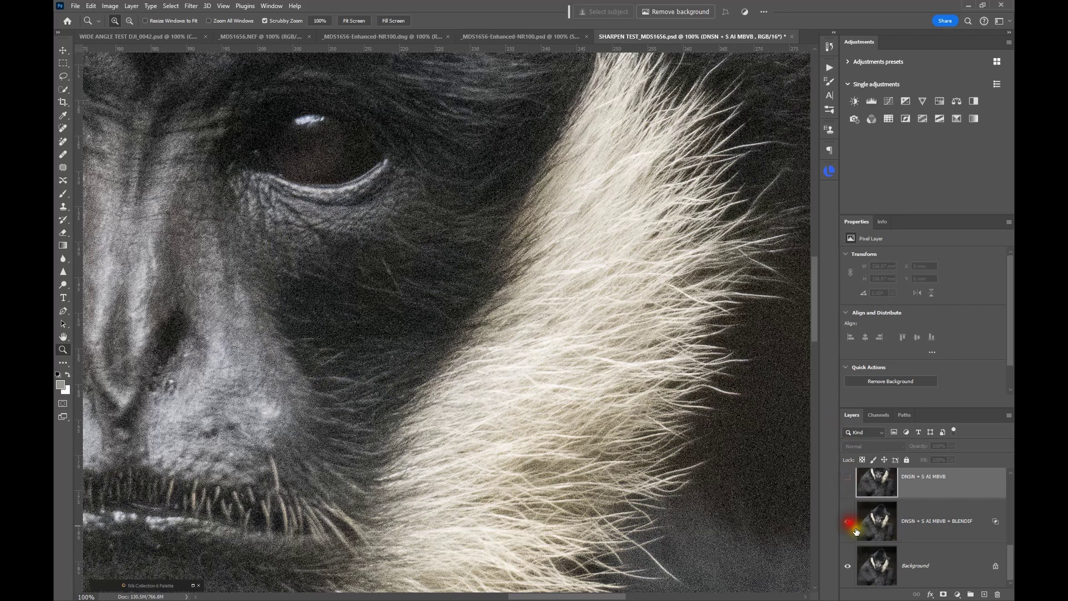
click(962, 533)
double_click(963, 533)
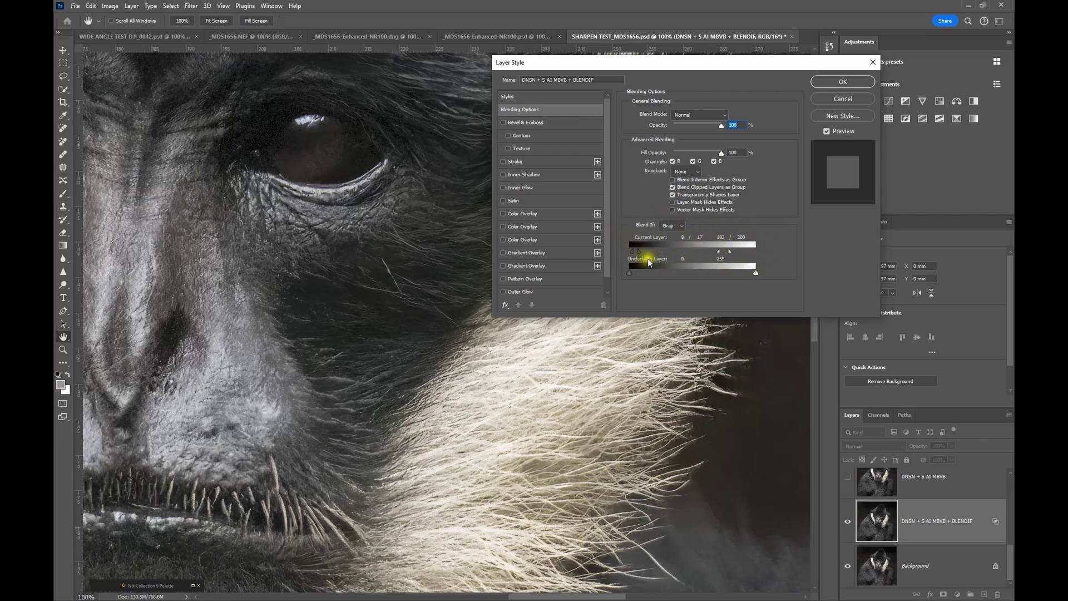
click(823, 83)
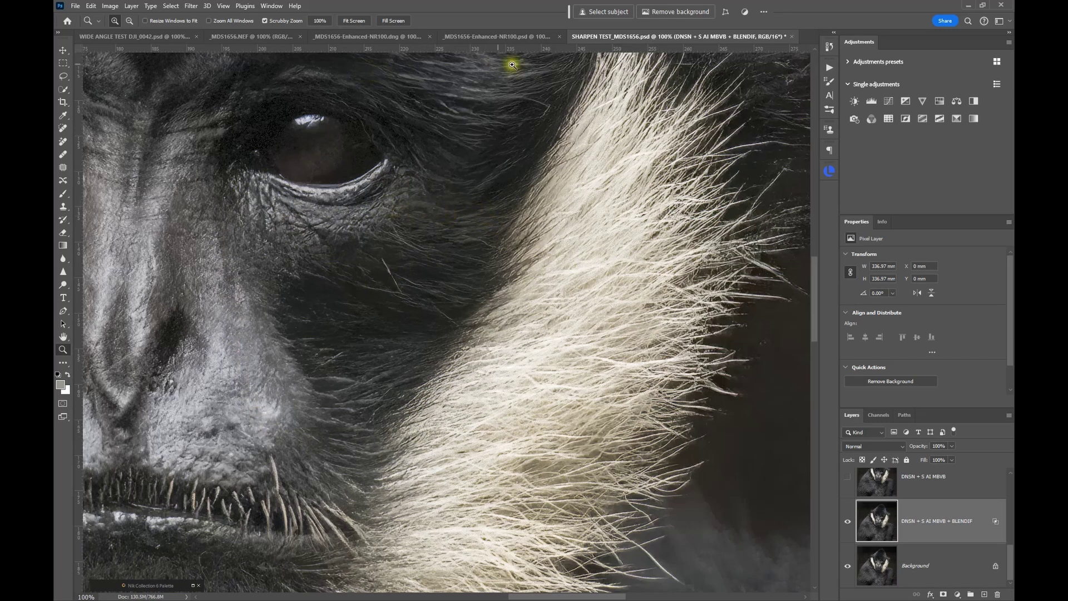
Step: Compare the cheek fur in _MDS1656-Enhanced-NR100.dng with the sharpened fur in SHARPEN TEST_MDS1656.psd
click(359, 36)
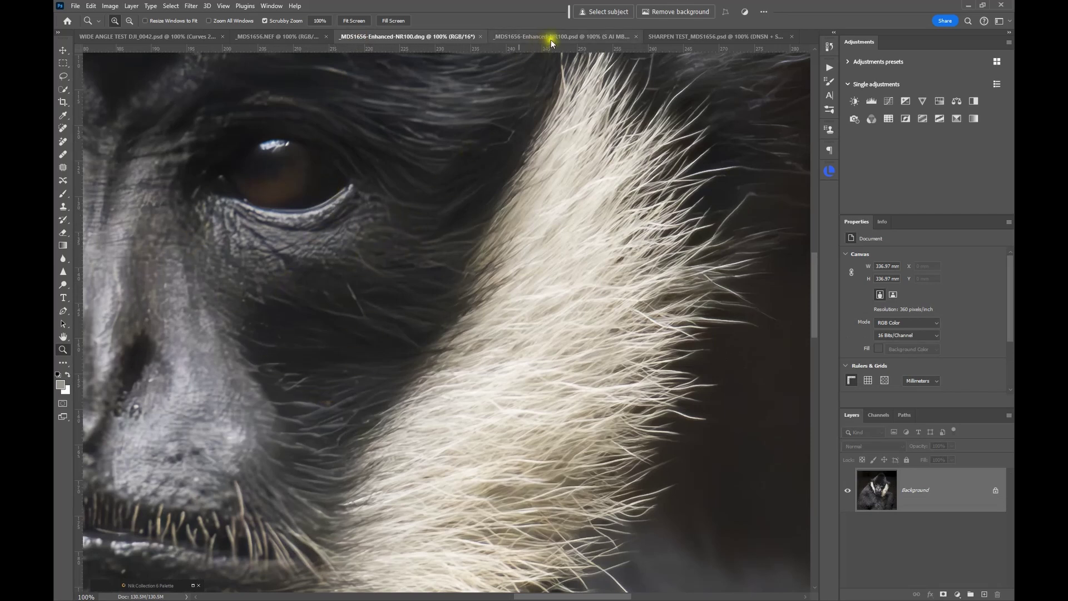
click(676, 33)
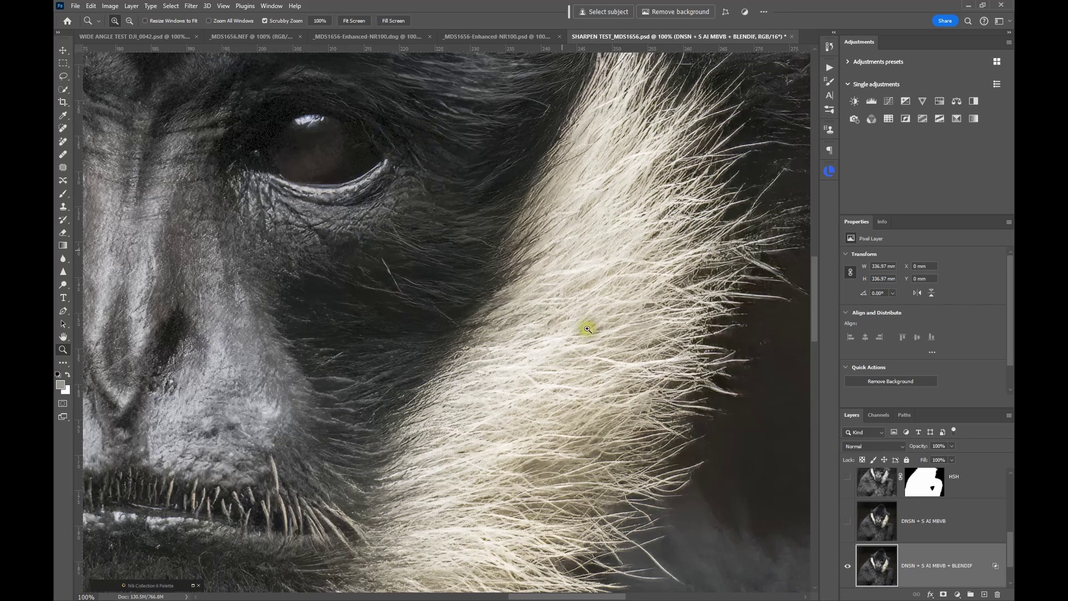
Step: Fit the whole portrait in view, then show and select the HSH layer
scroll(944, 559, up, 1)
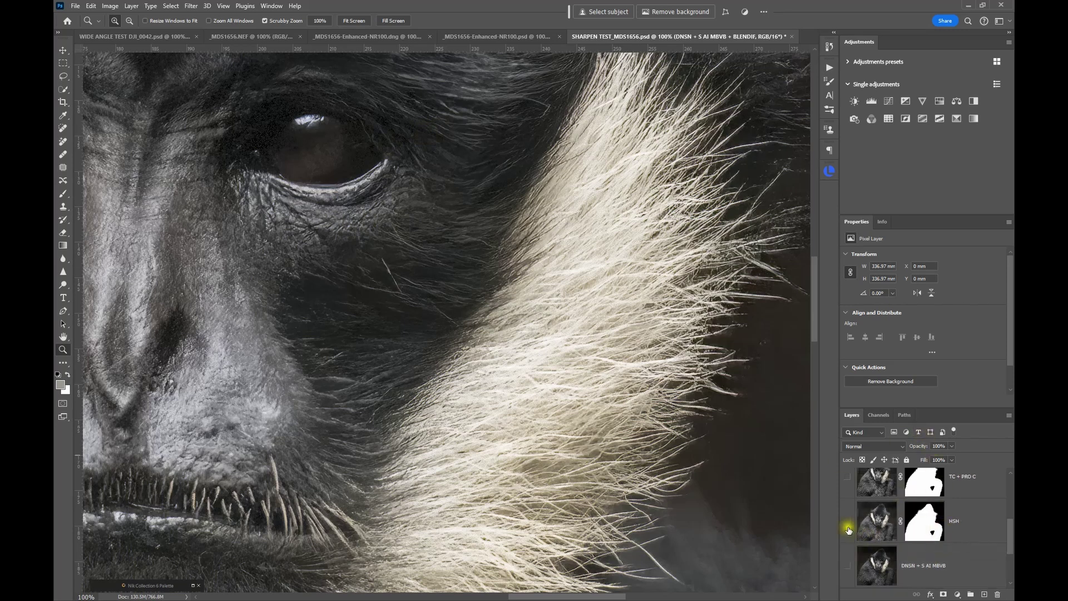
click(350, 21)
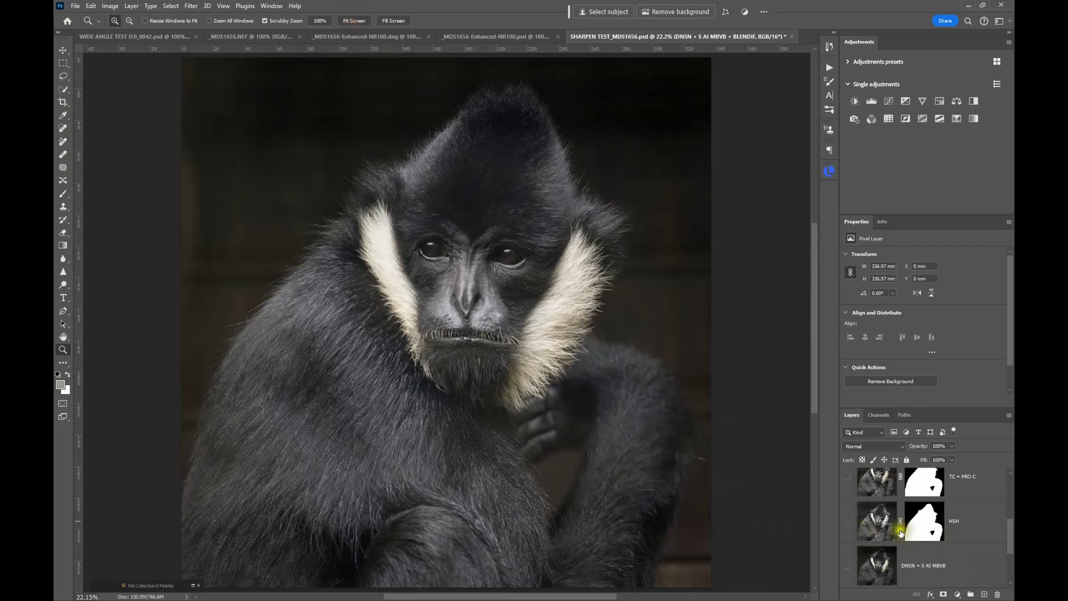
scroll(905, 543, up, 1)
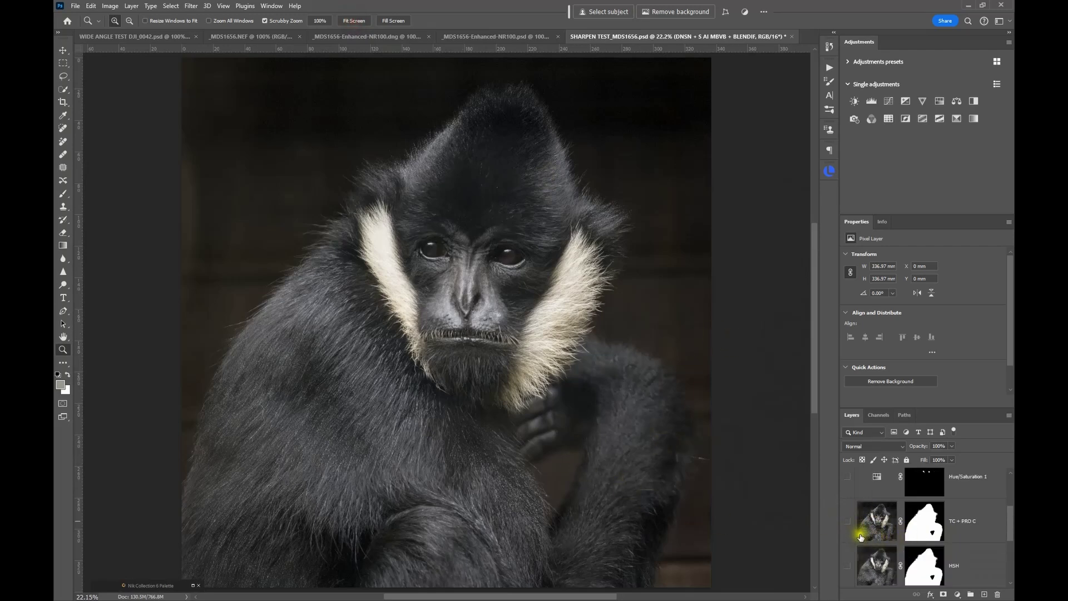
scroll(863, 543, down, 2)
scroll(871, 546, up, 1)
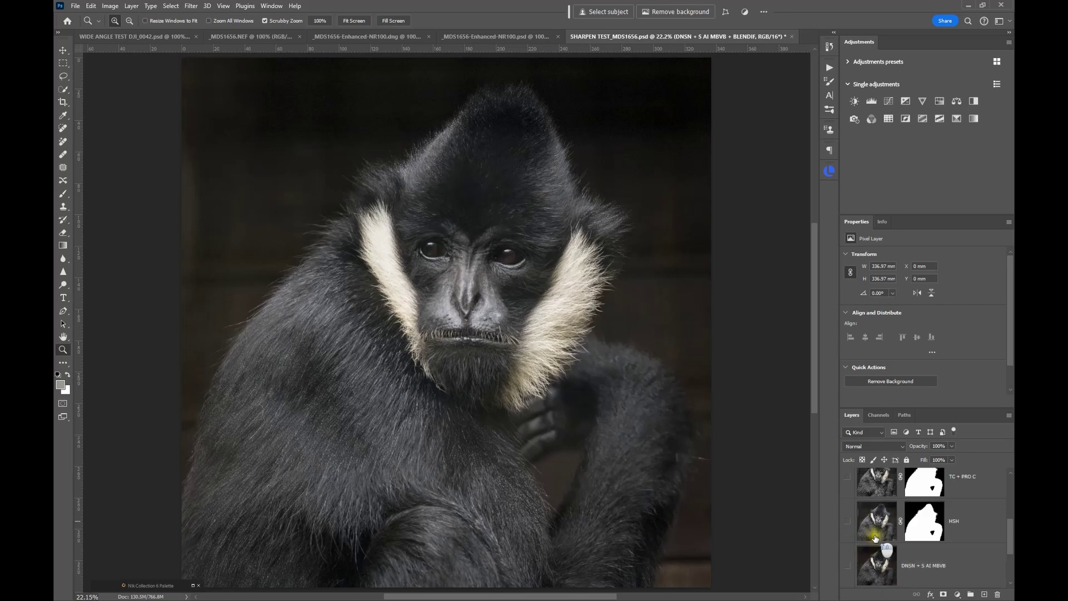
click(847, 523)
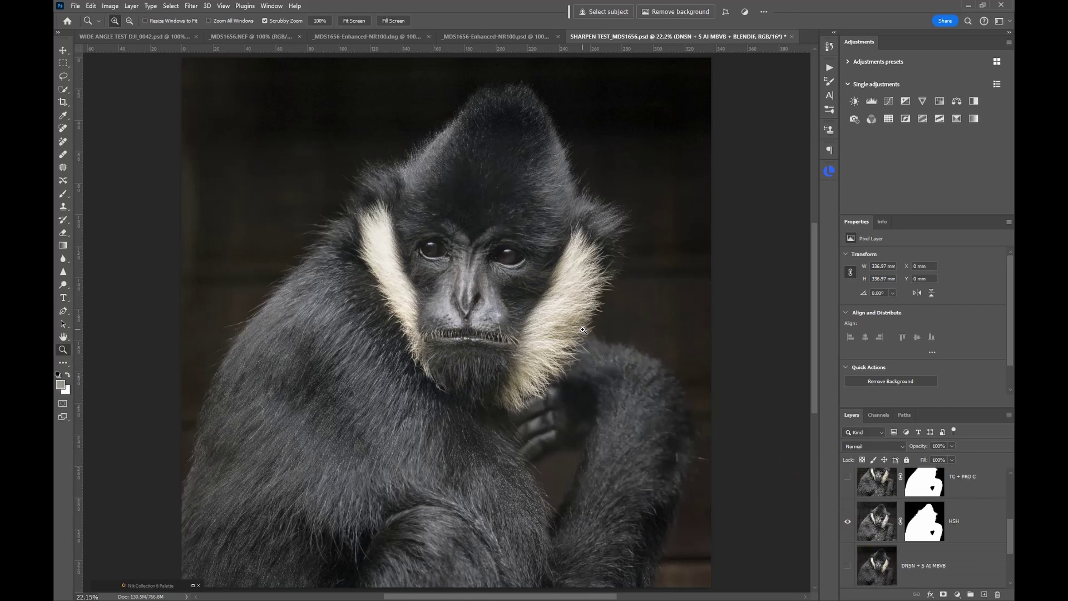
click(877, 526)
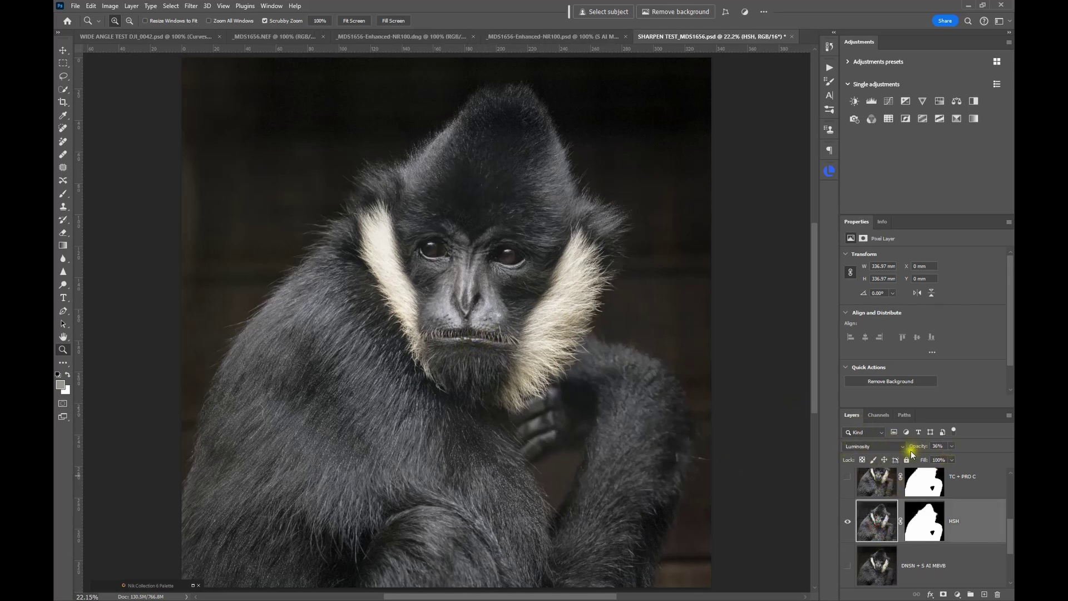
Step: Compare the monkey's face and fur with and without the HSH layer at 50% zoom
click(543, 340)
click(540, 332)
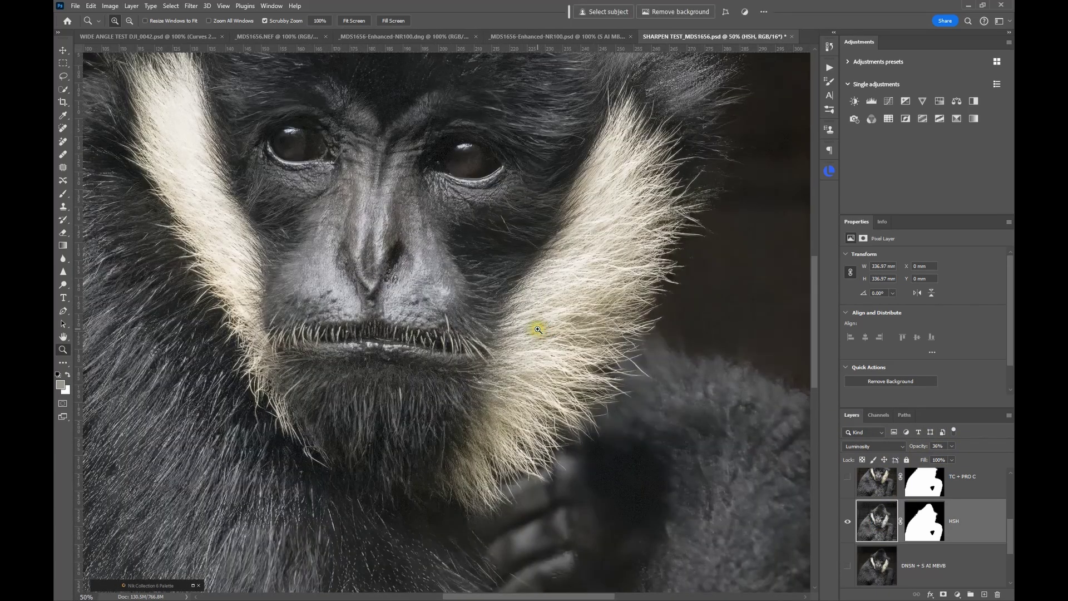
click(848, 523)
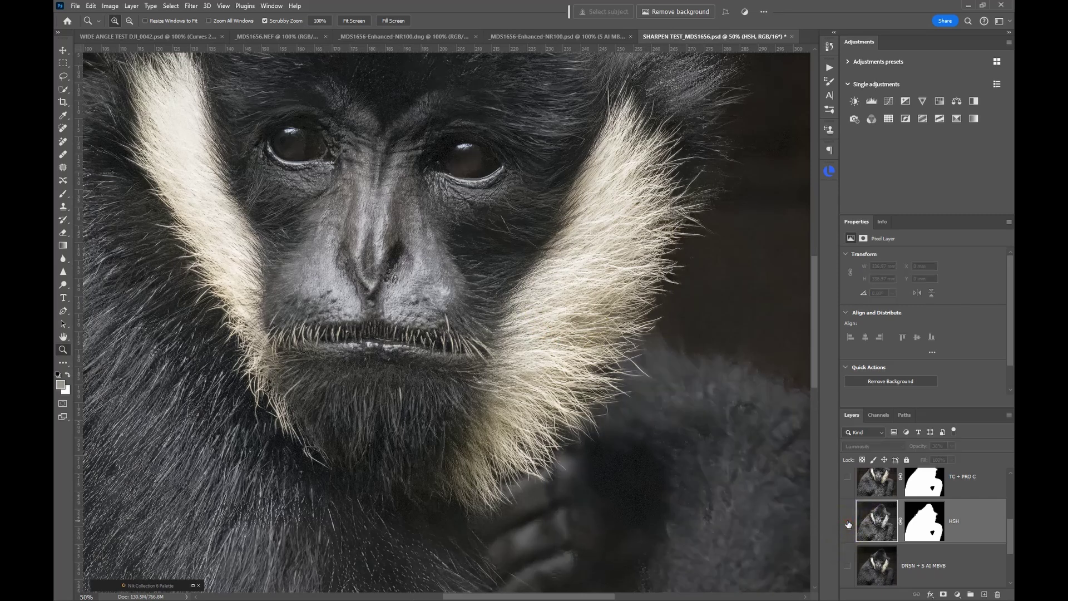
click(848, 523)
click(849, 523)
click(848, 523)
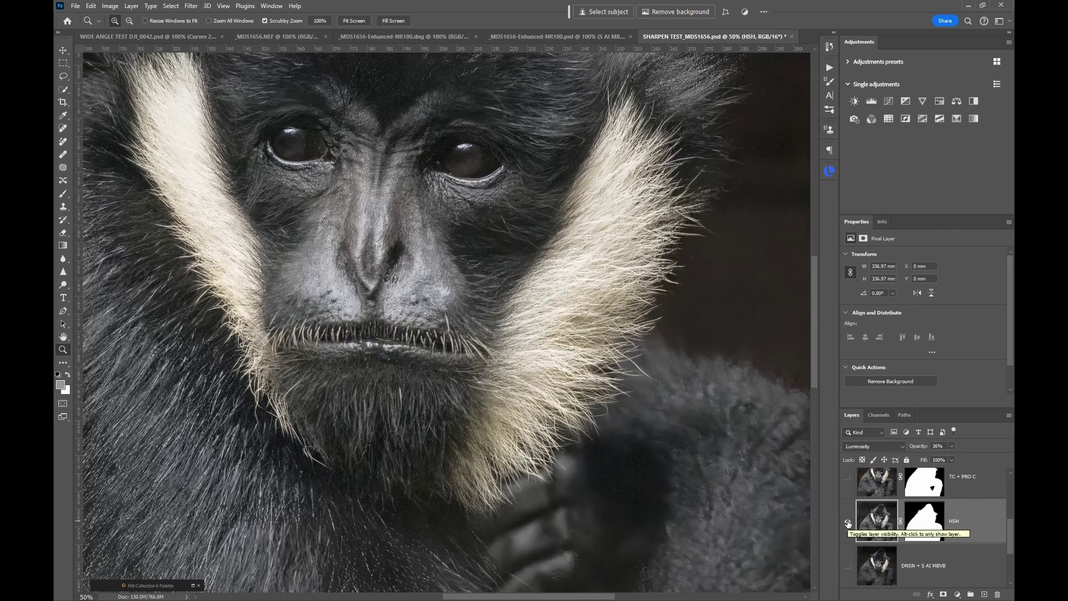
Step: Limit the HSH layer's Current Layer Blend If highlights to about 189 / 207, raise its shadow limit, and compare the layer on and off
double_click(980, 523)
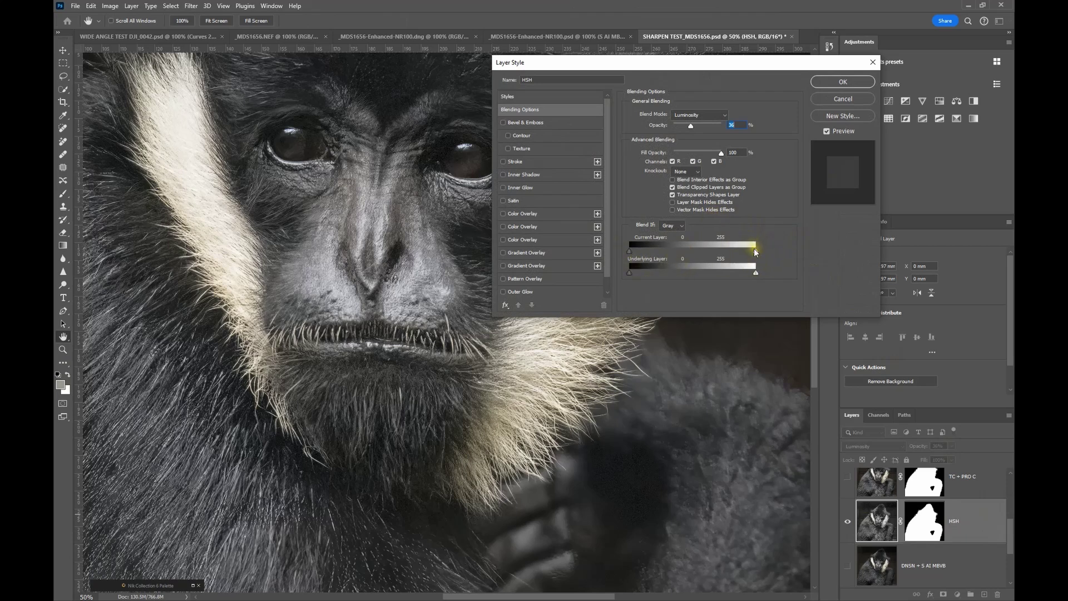
drag(756, 253, 751, 255)
drag(731, 252, 723, 257)
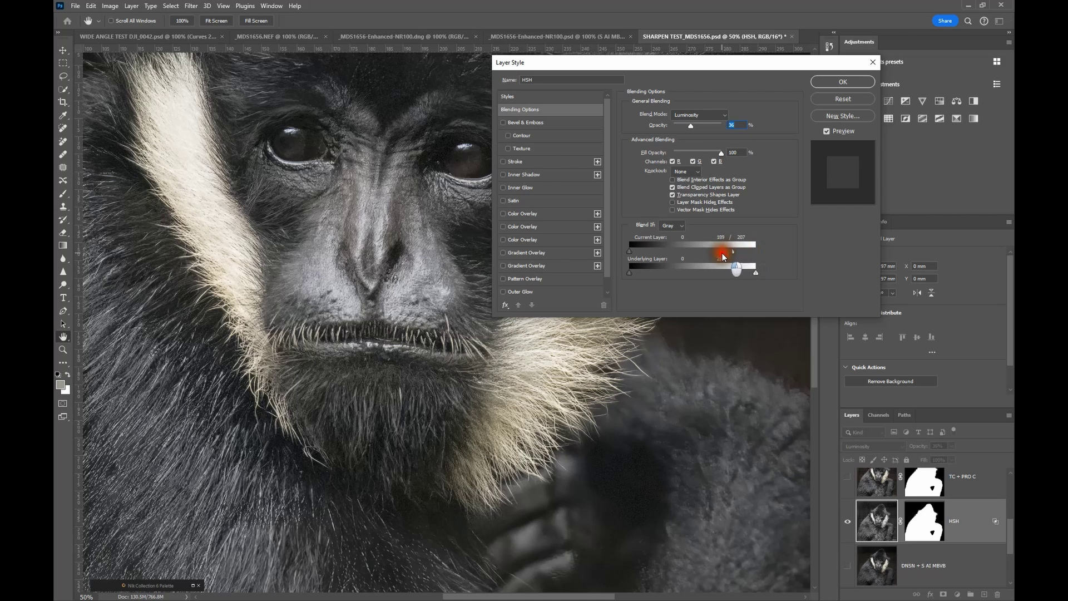
drag(630, 251, 649, 253)
click(843, 81)
key(z)
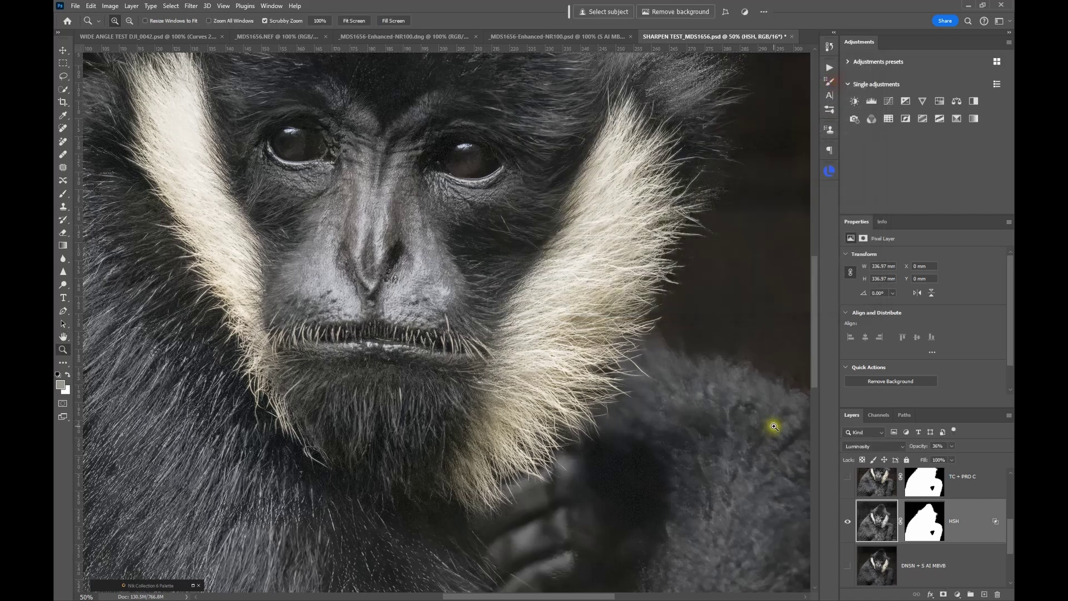
click(849, 522)
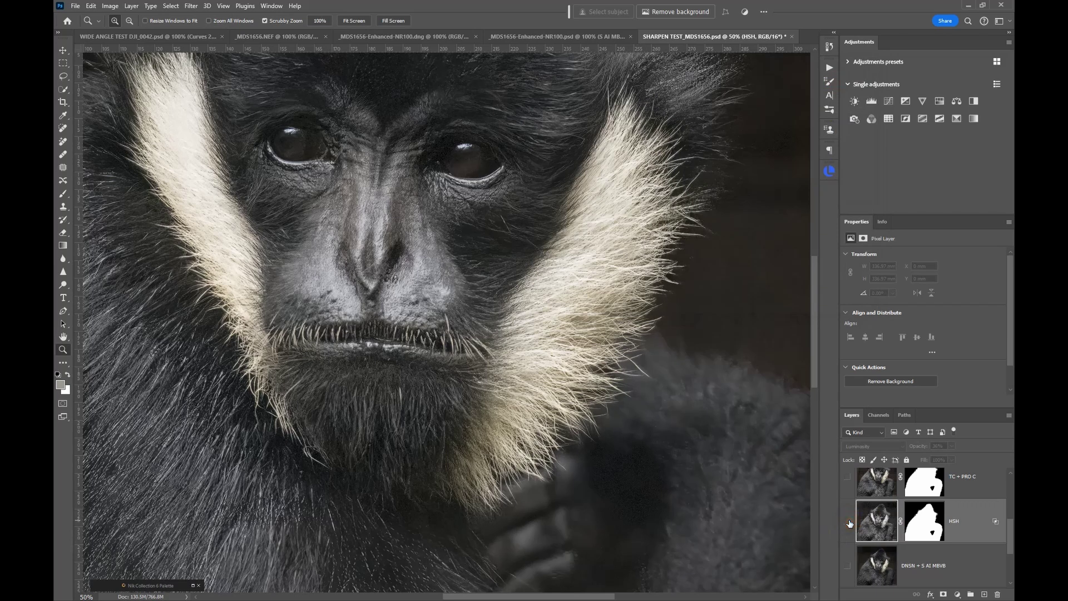
click(849, 522)
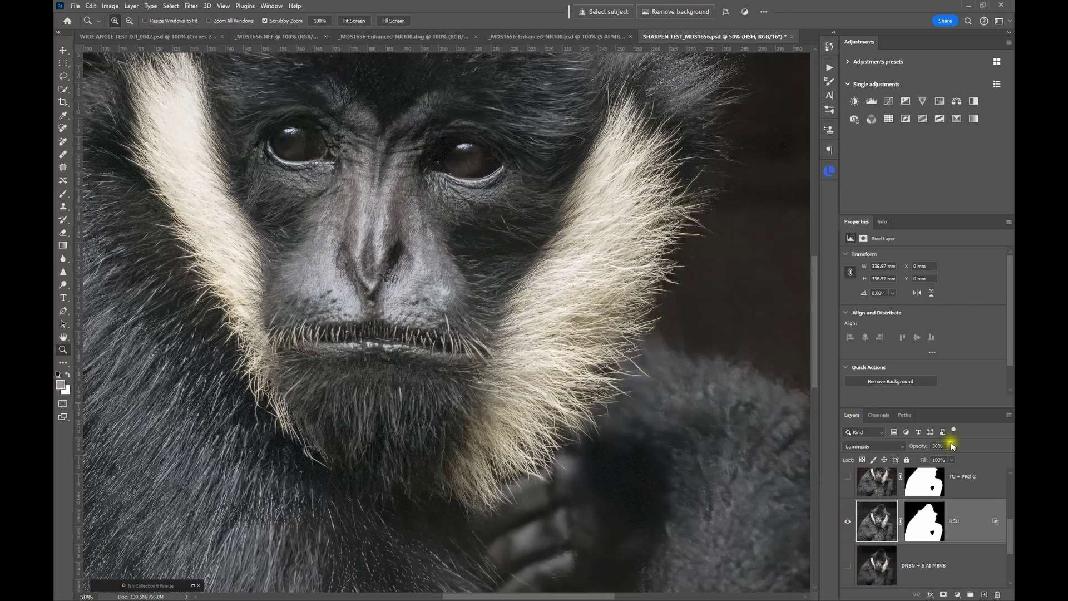
Step: Show the TC + PRO C layer above HSH and compare the fur with and without it
scroll(924, 501, up, 1)
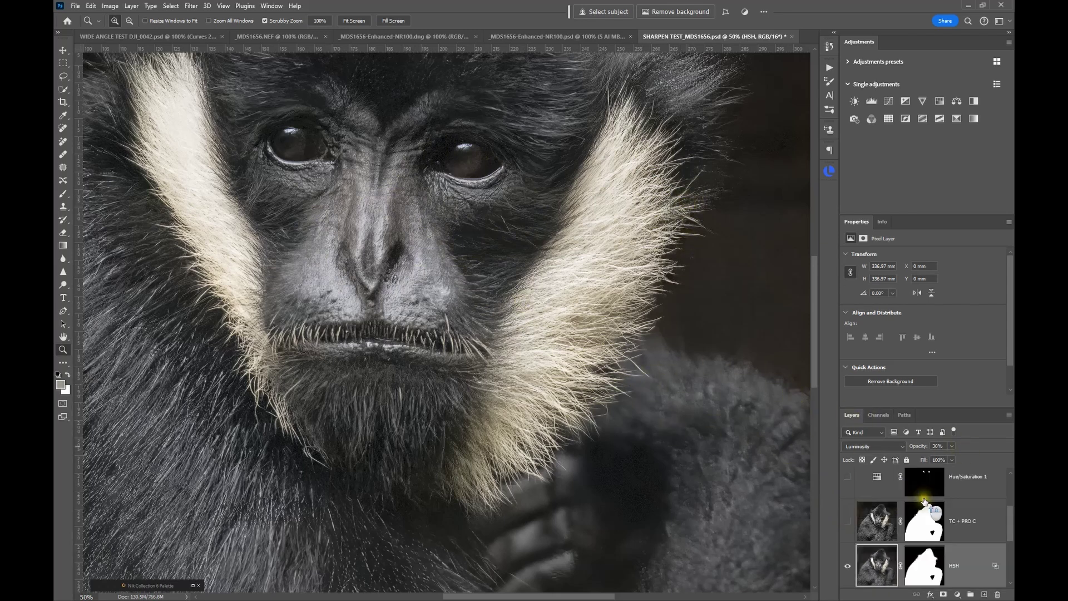
click(847, 524)
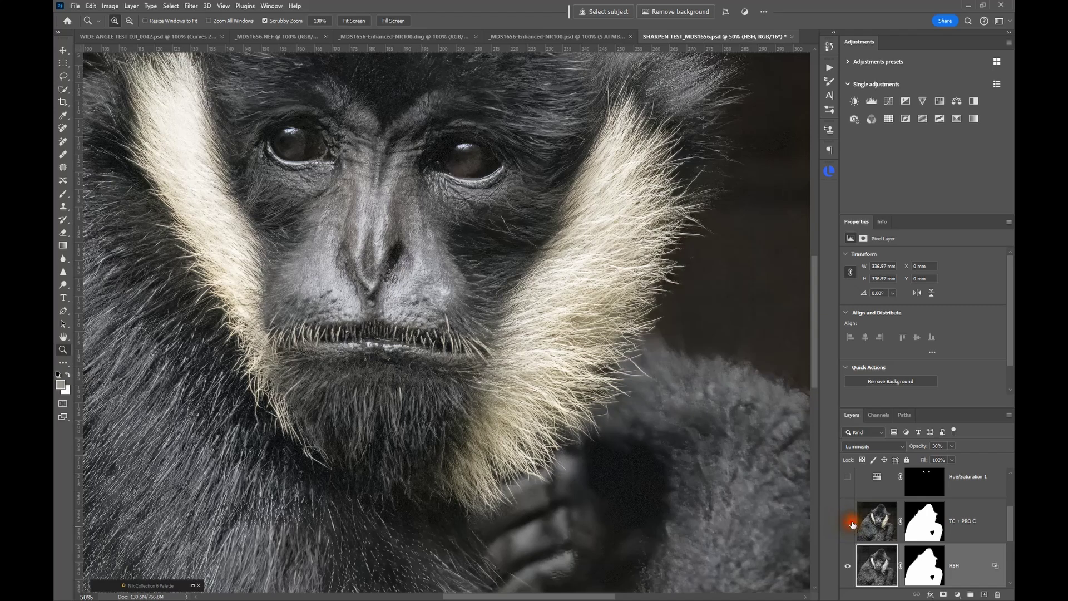
click(853, 524)
click(853, 525)
Step: Show the Hue/Saturation 1 layer for the eyes and the highlight-recovery curves layer above it
scroll(849, 502, up, 1)
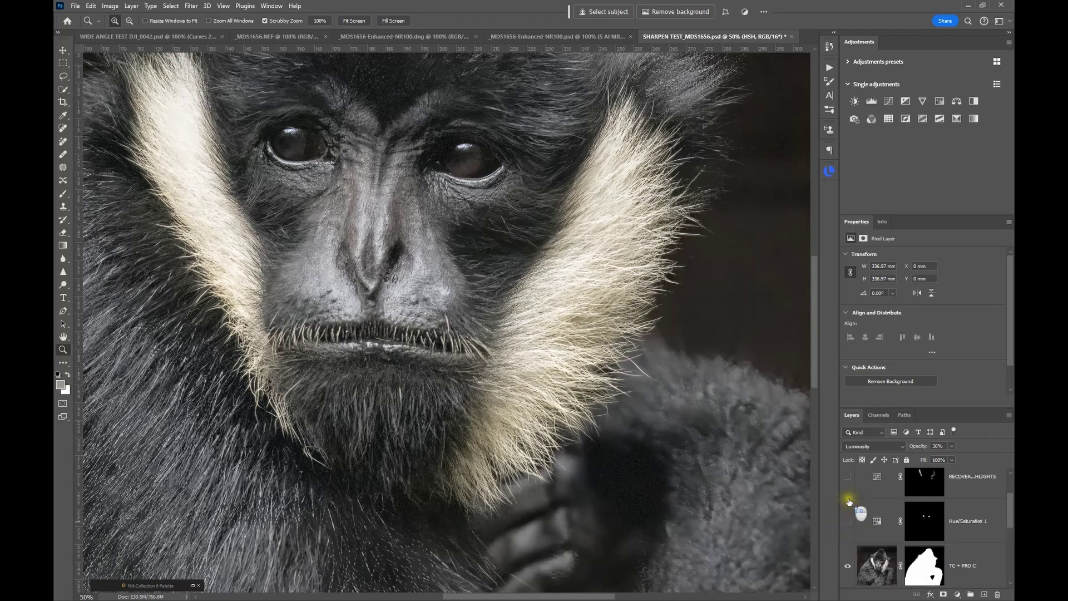
click(848, 520)
scroll(858, 502, up, 1)
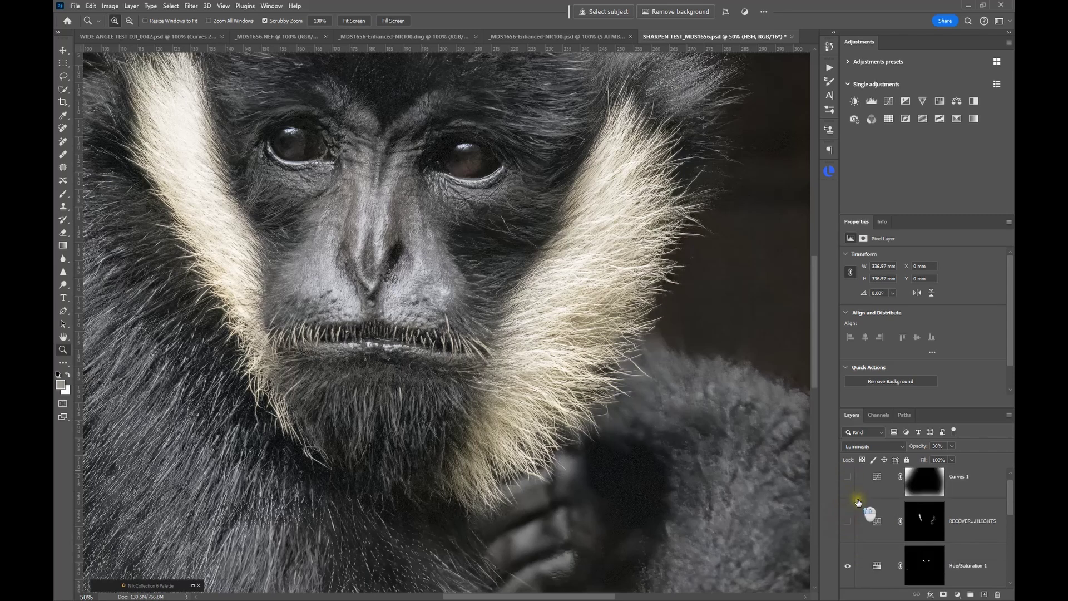
click(847, 521)
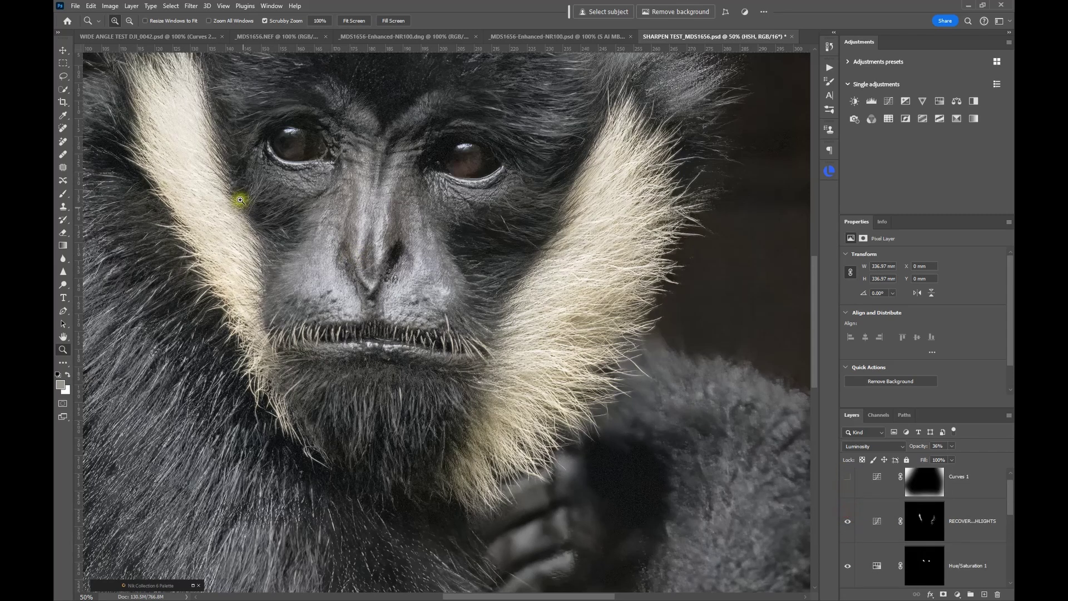
Step: Check the highlight-recovery layer's effect on the whole portrait, then show the Curves 1 vignette layer
click(349, 18)
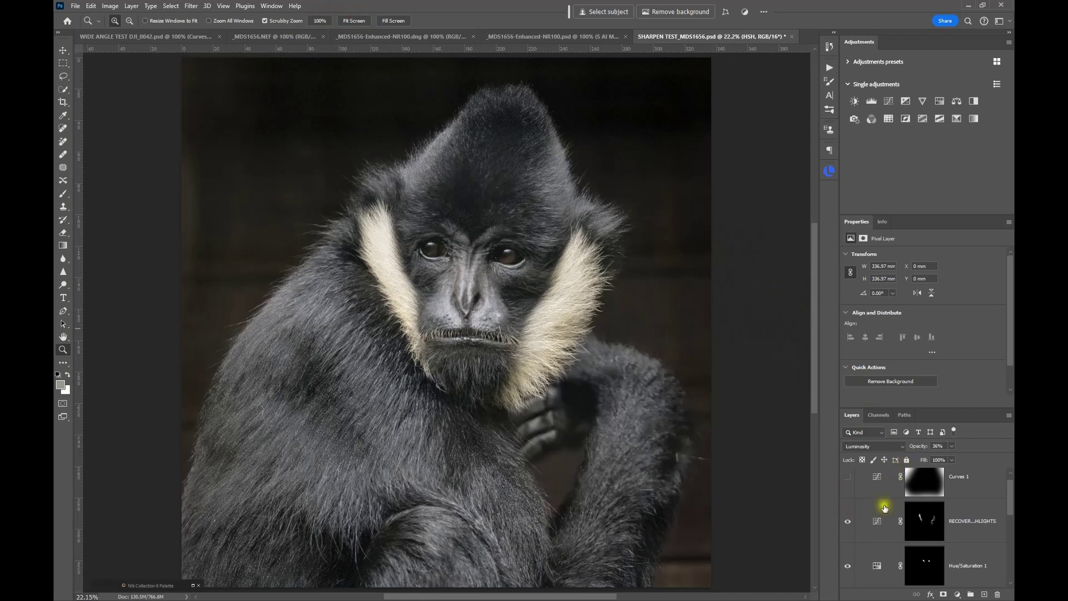
click(848, 523)
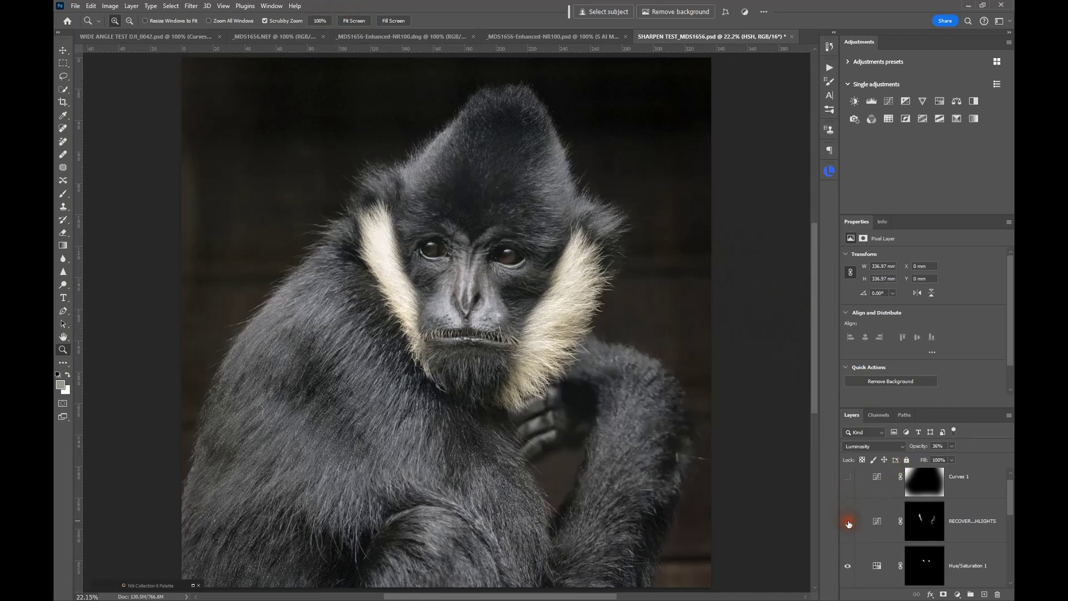
click(848, 523)
scroll(847, 520, up, 1)
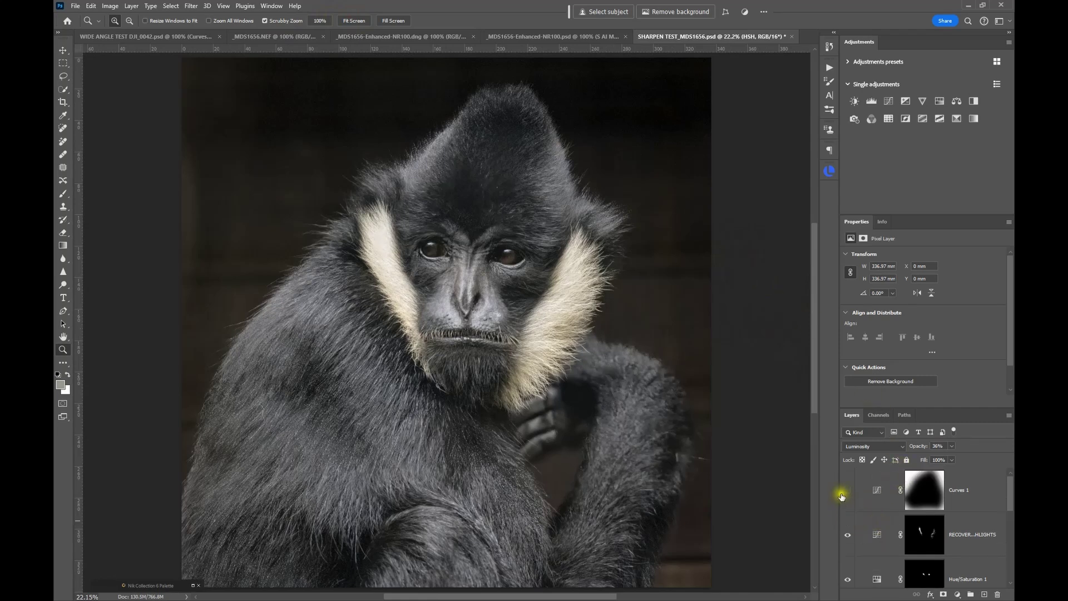
click(846, 490)
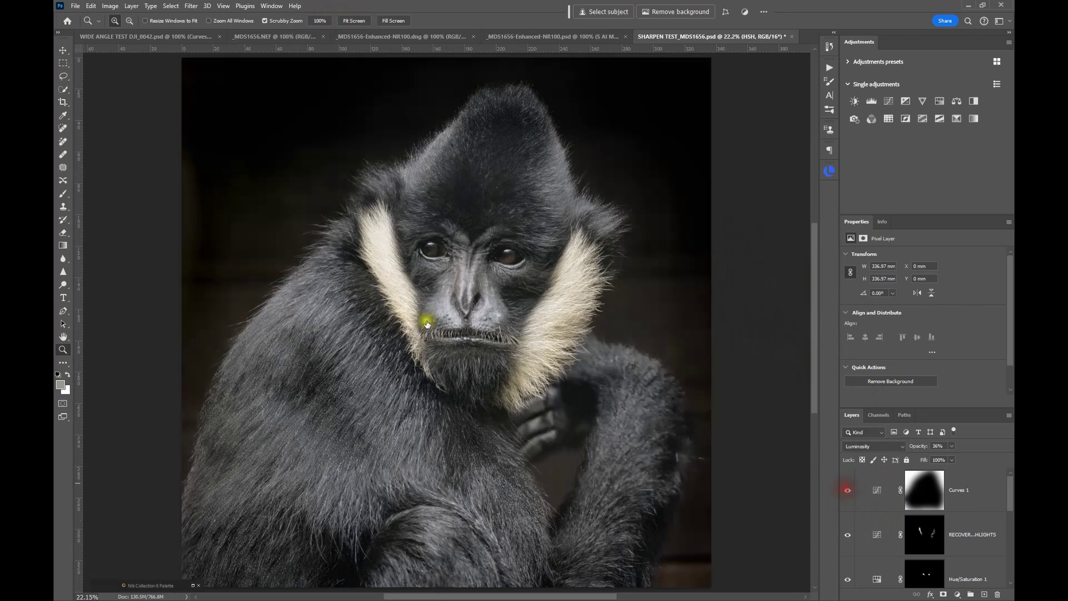
Step: Examine the finished monkey portrait's face and pale cheek fur at 100% magnification
click(529, 322)
click(534, 322)
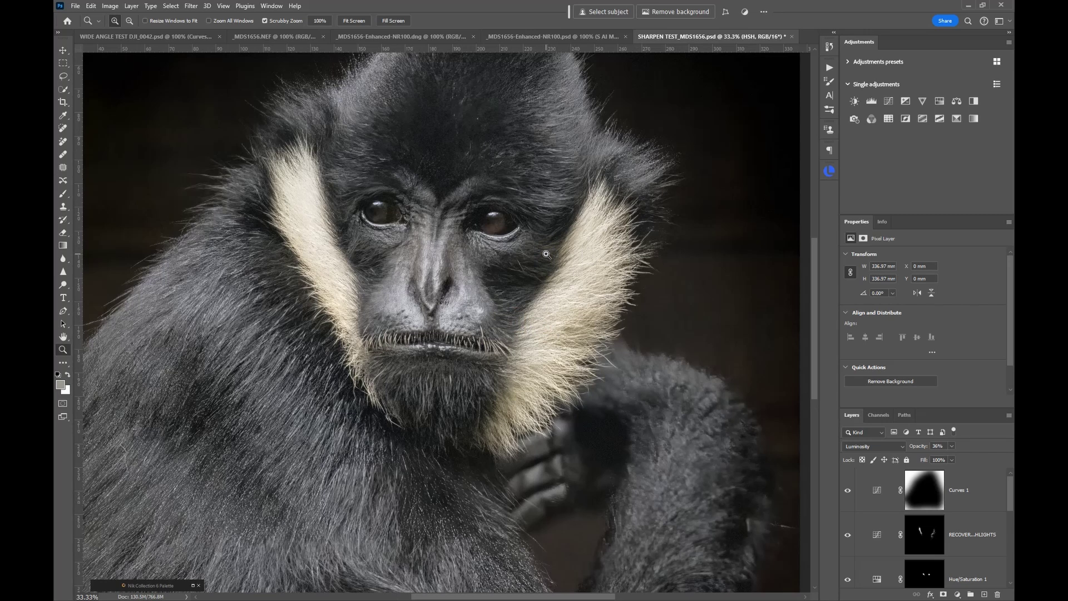
click(603, 266)
click(604, 269)
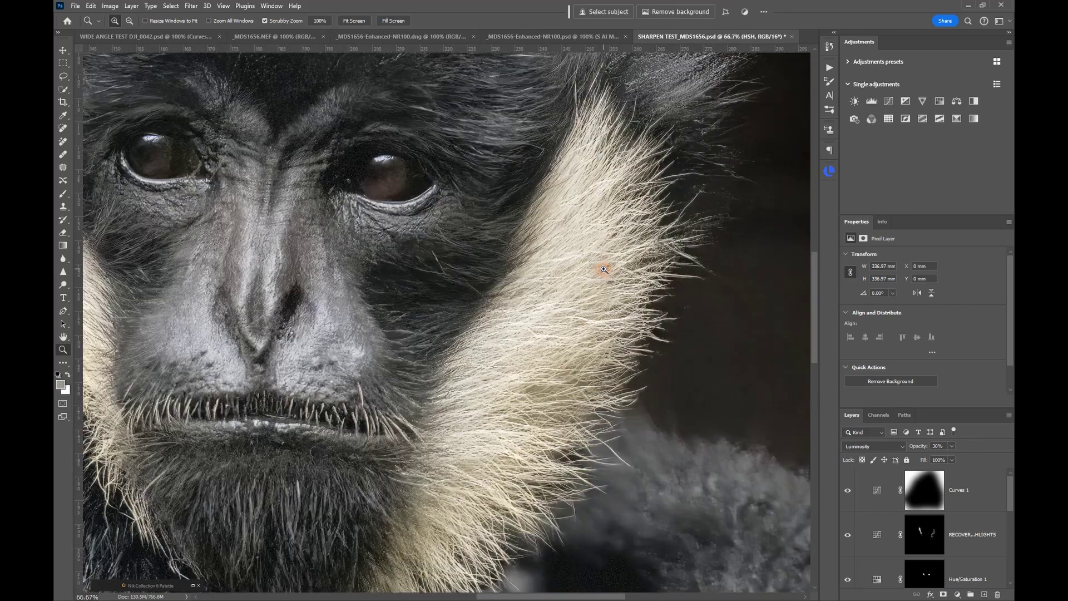
click(559, 352)
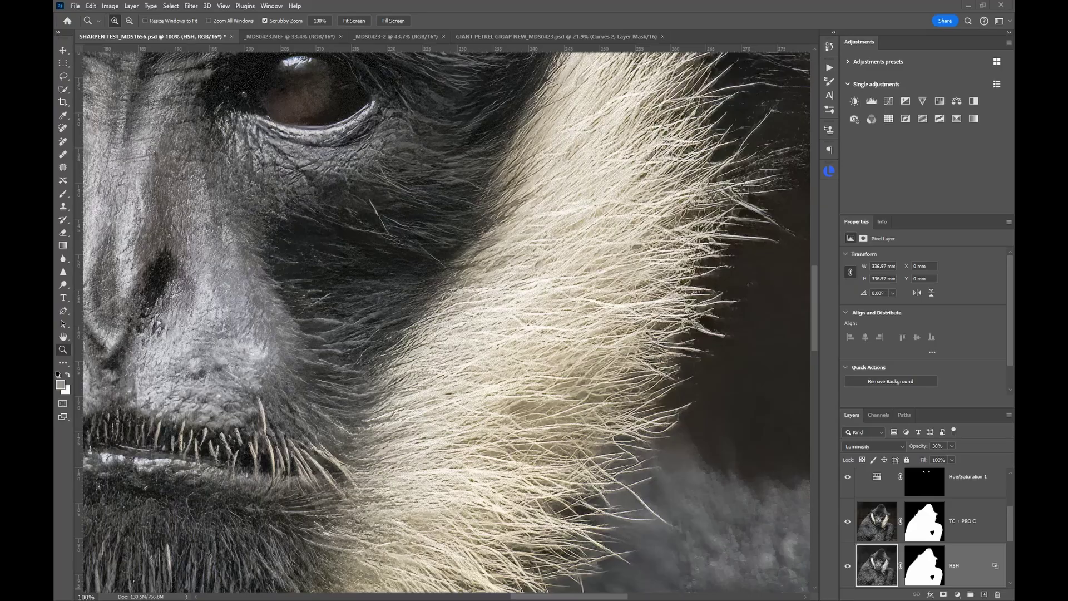
Step: Switch to Lightroom Classic, open the tightly cropped giant petrel virtual copy for developing, and review its Basic adjustments
key(alt+Tab)
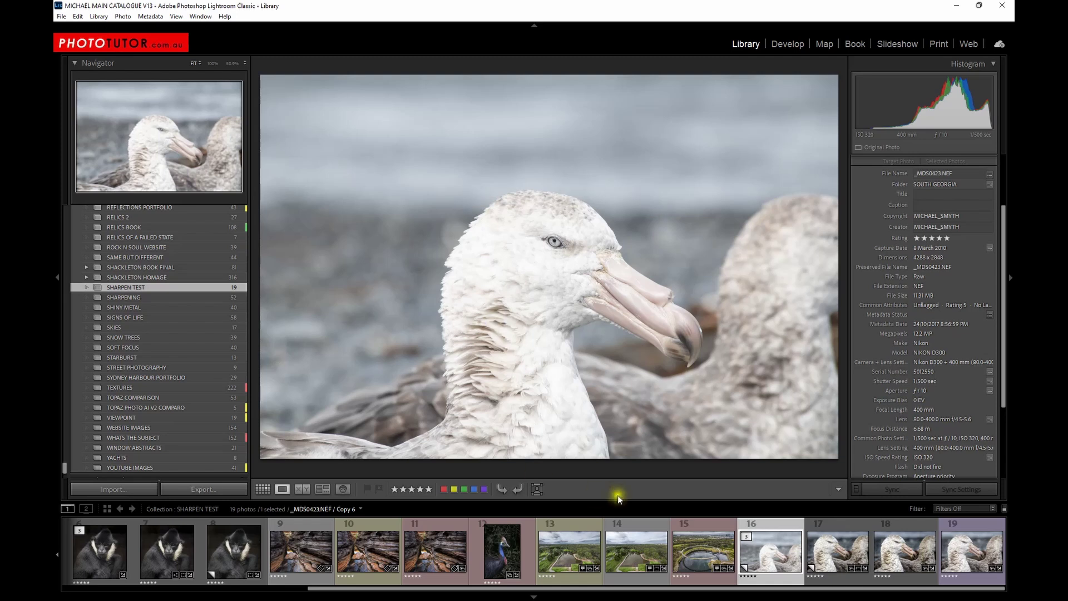
click(825, 567)
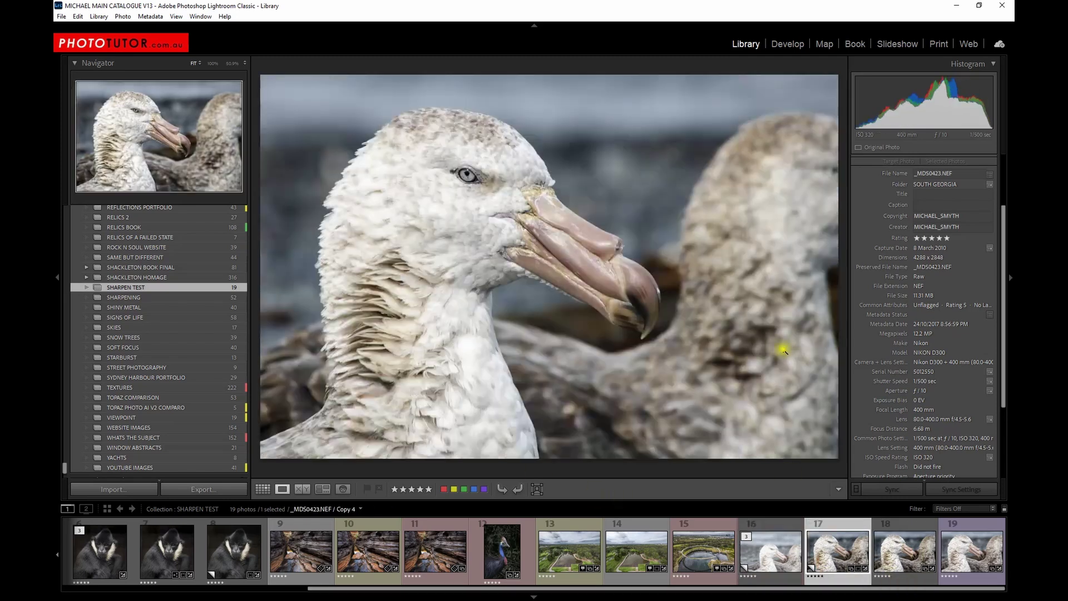
click(799, 44)
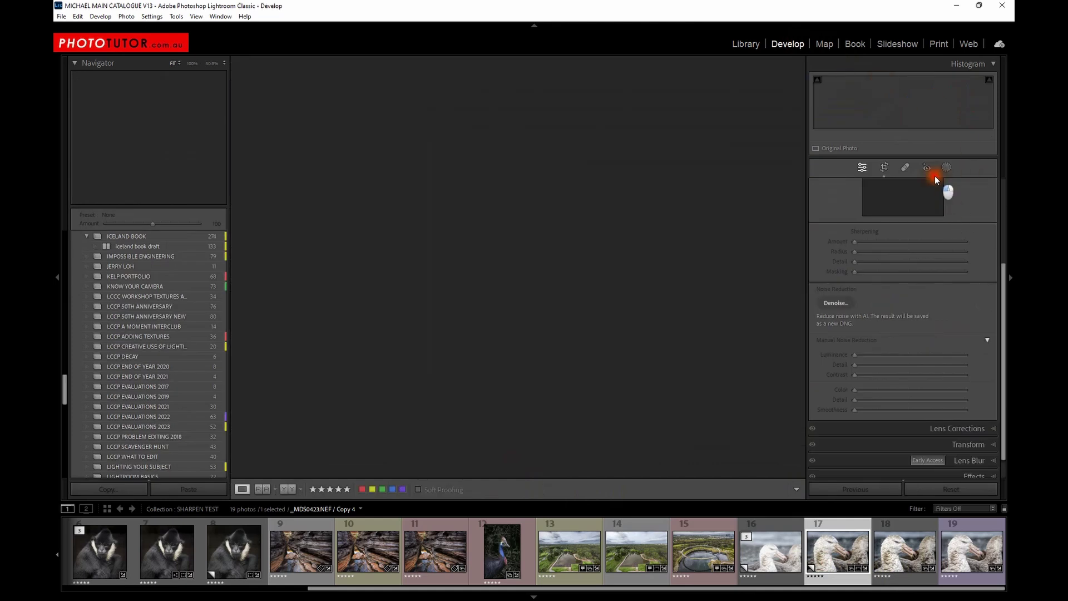
scroll(928, 305, up, 2)
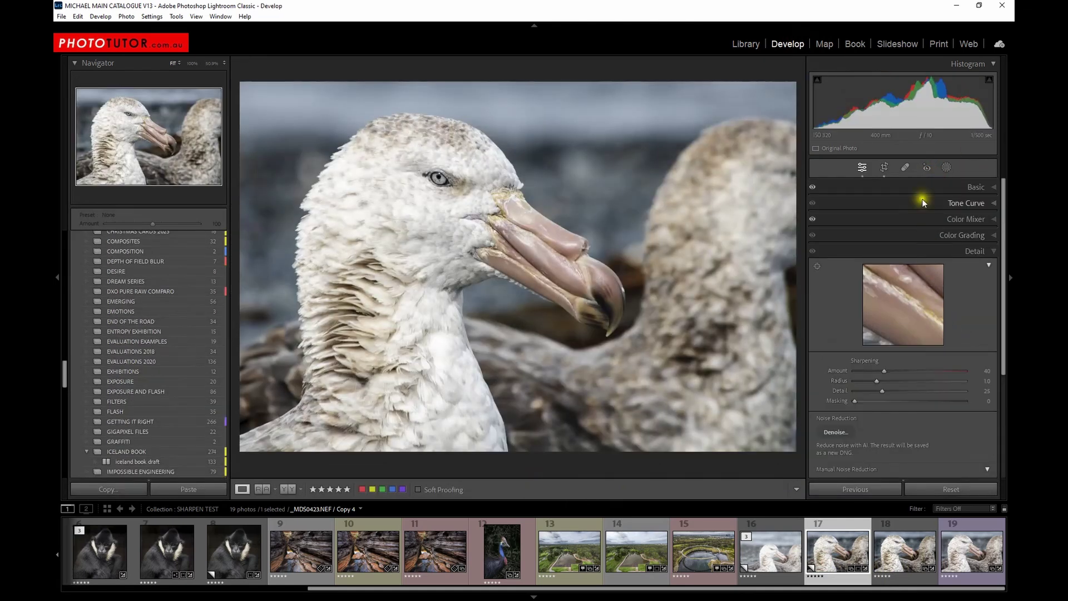
click(917, 185)
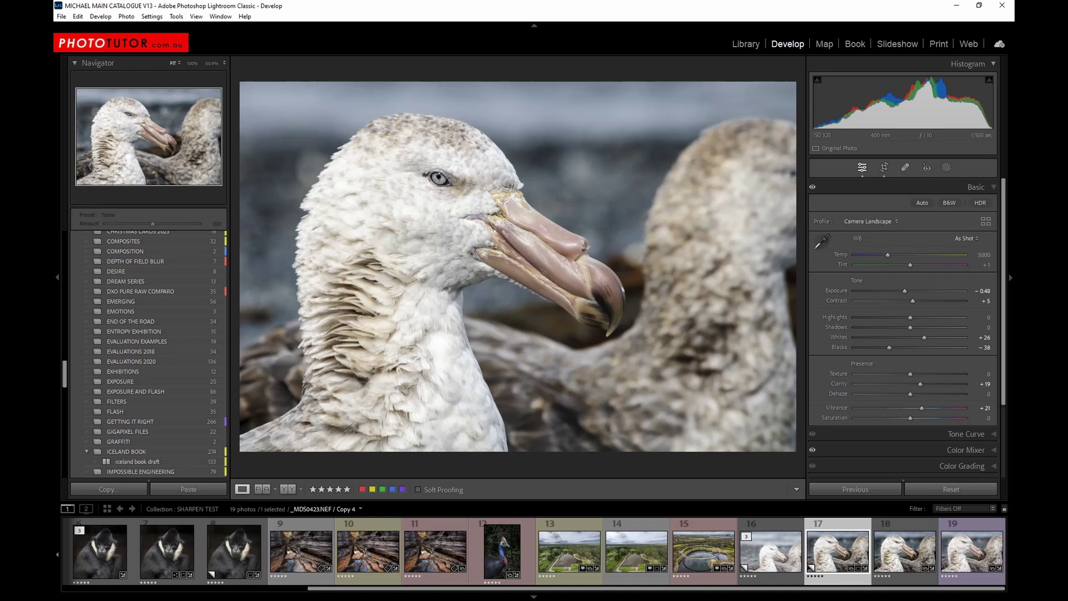
Step: Switch back to Photoshop and compare the original _MDS0423.NEF petrel image with the cropped _MDS0423-2 version
key(alt+Tab)
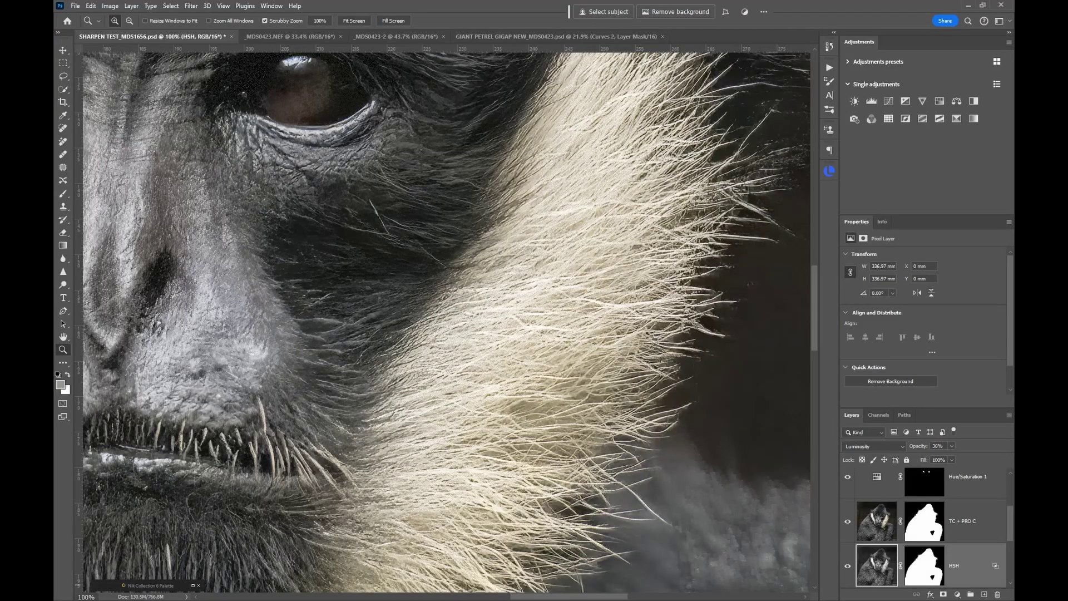
click(292, 37)
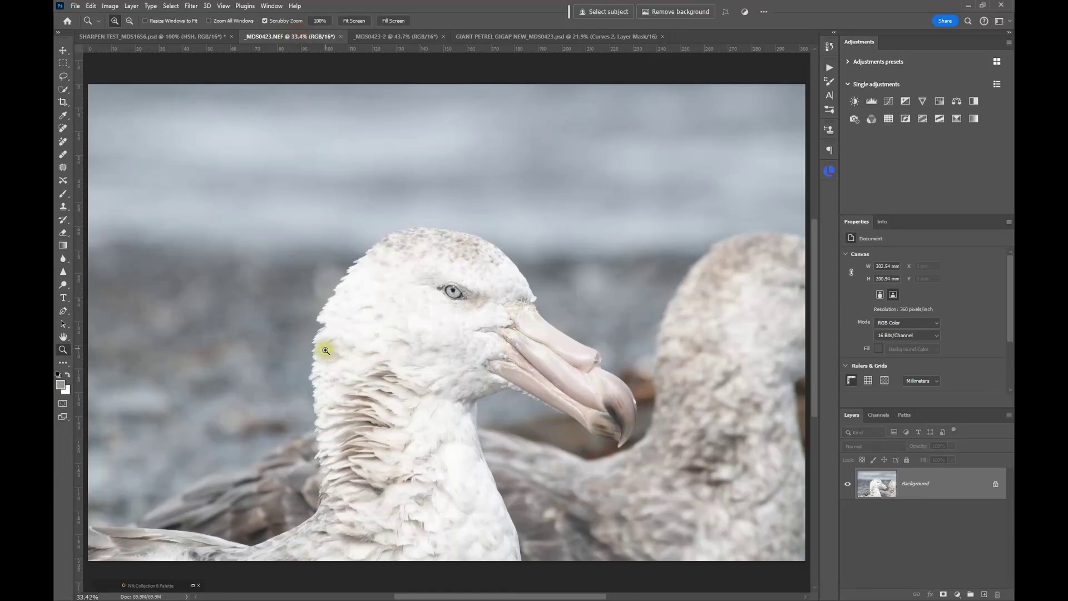
click(417, 36)
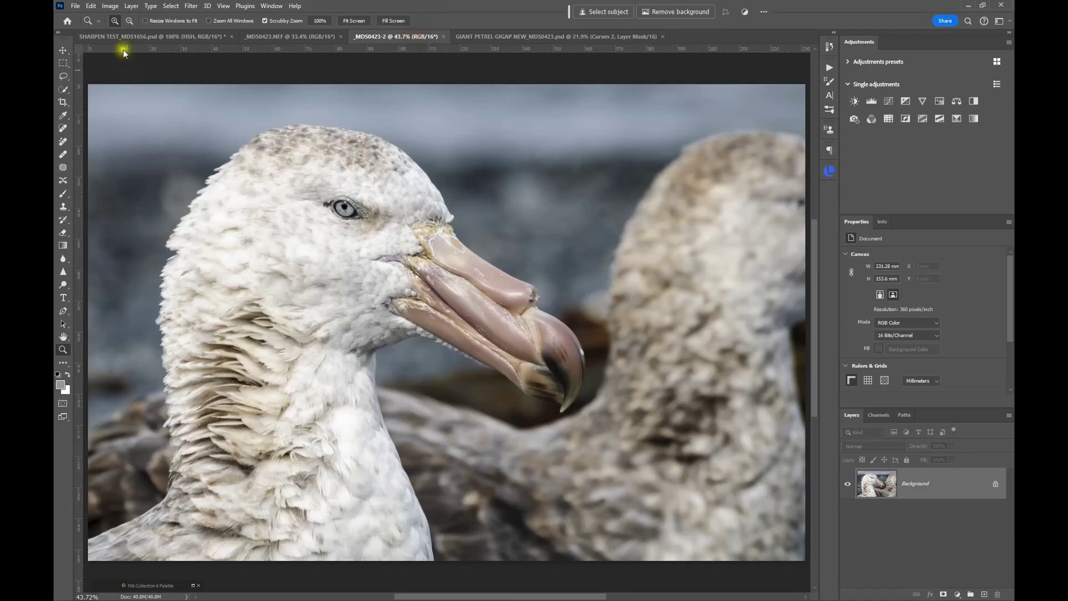
Step: Check the cropped petrel's image size without changing it, and inspect its eye and beak at 100%
click(110, 6)
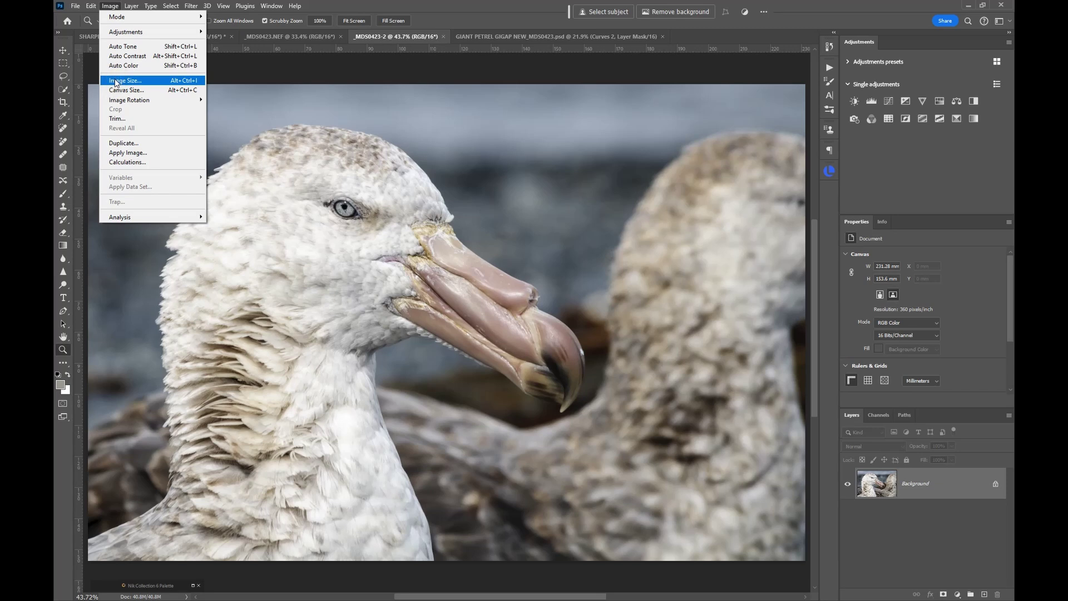
click(115, 80)
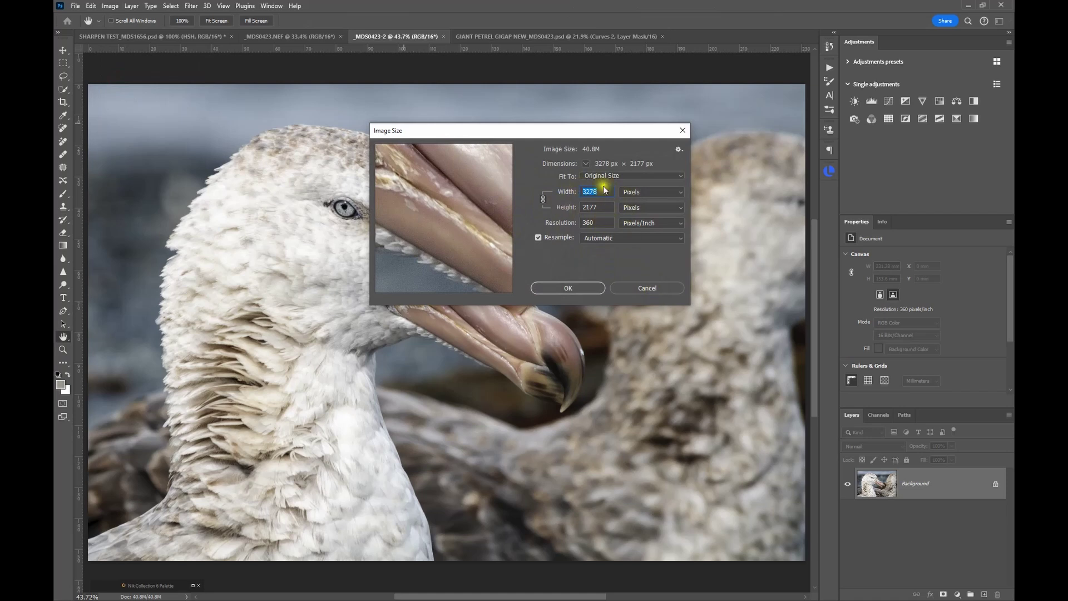
click(639, 288)
key(z)
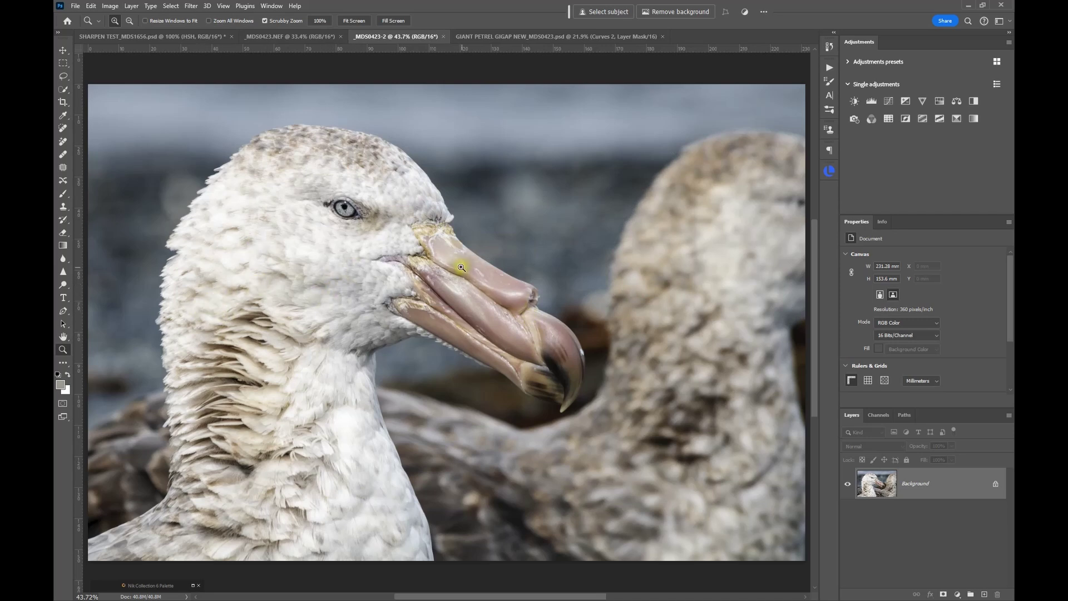
click(412, 254)
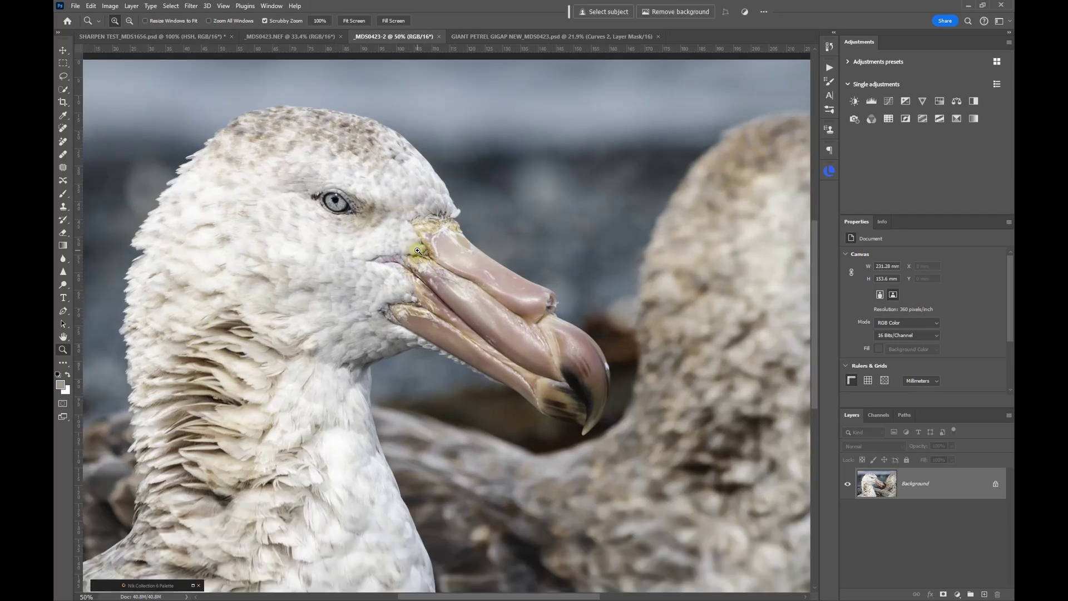
click(418, 251)
click(418, 251)
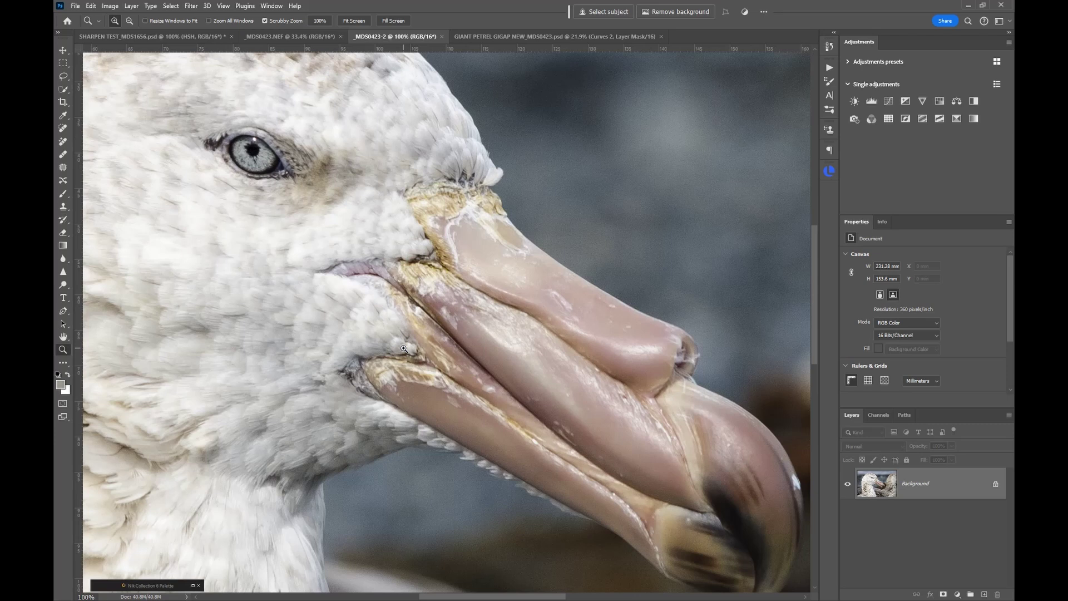
Step: In the GIANT PETREL GIGAP NEW_MDS0423.psd document, show only the Background layer
click(469, 36)
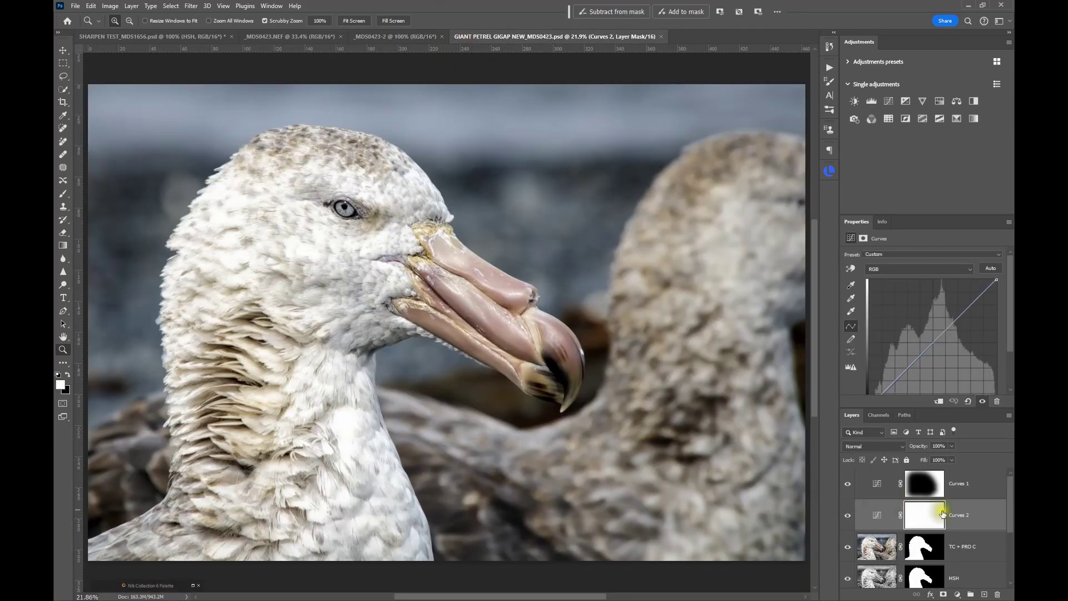
scroll(942, 530, down, 3)
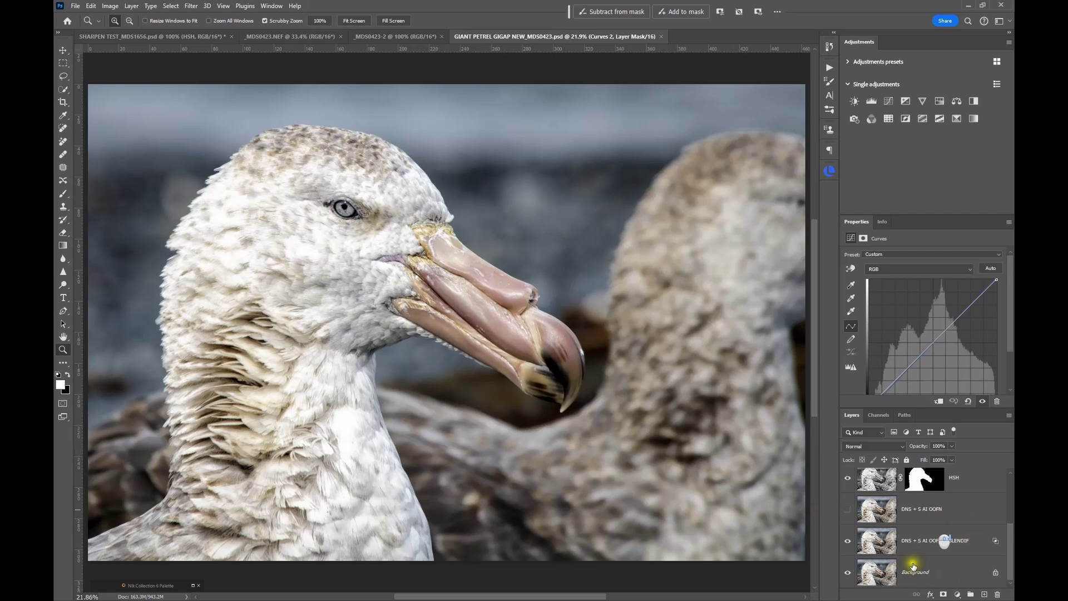
alt+click(848, 582)
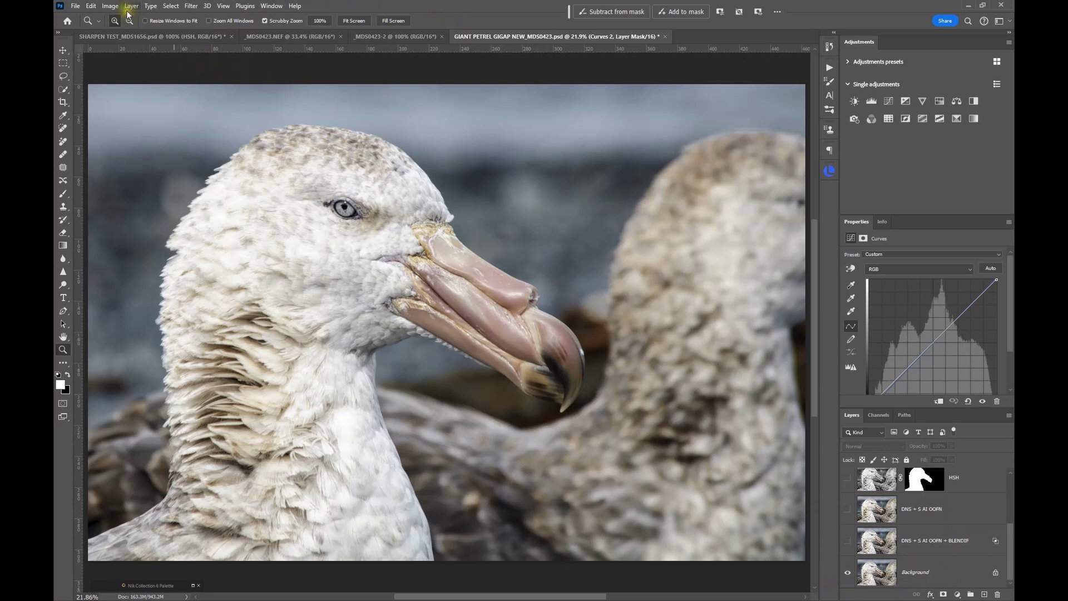
Step: Check the pixel dimensions of the Gigapixel-enlarged petrel document without resizing it
click(108, 6)
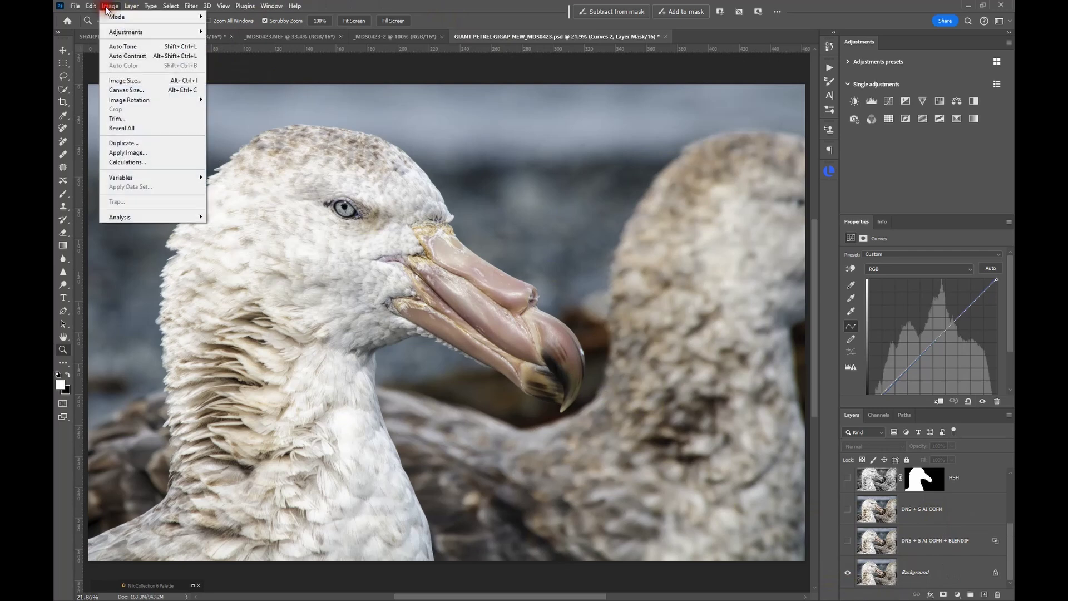
click(117, 80)
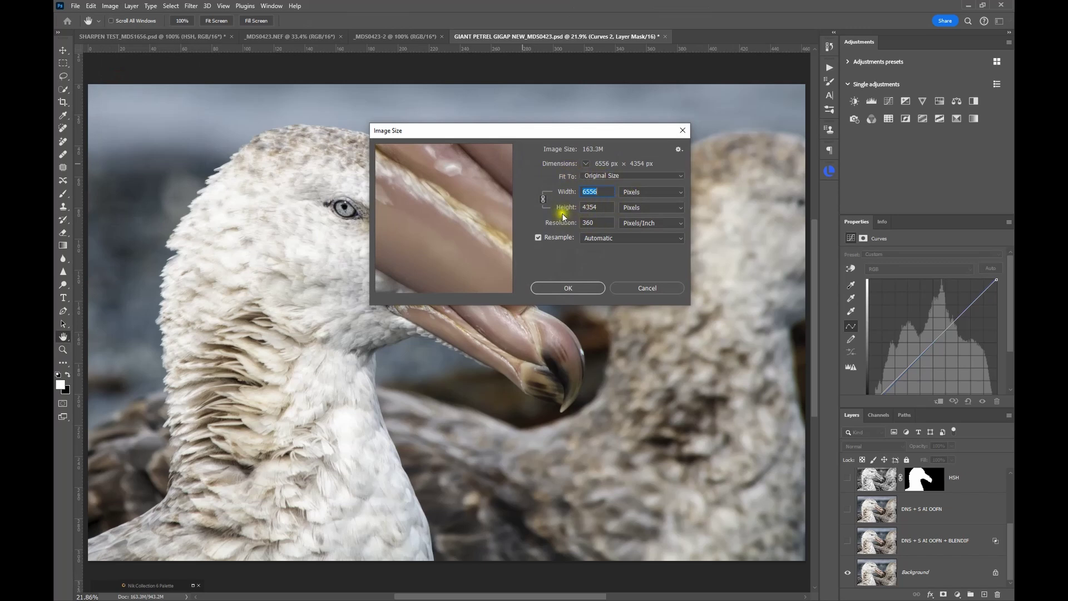
click(644, 288)
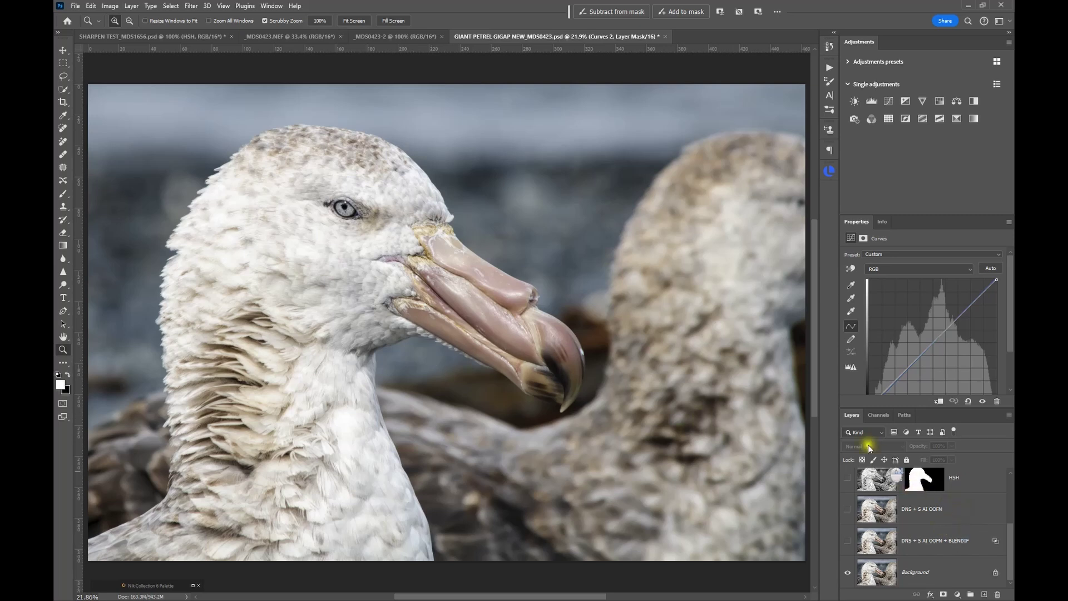
Step: Show and select the DNS + S AI OOFN + BLENDIF layer, and examine the petrel's eye and beak at 100%
click(849, 540)
click(877, 541)
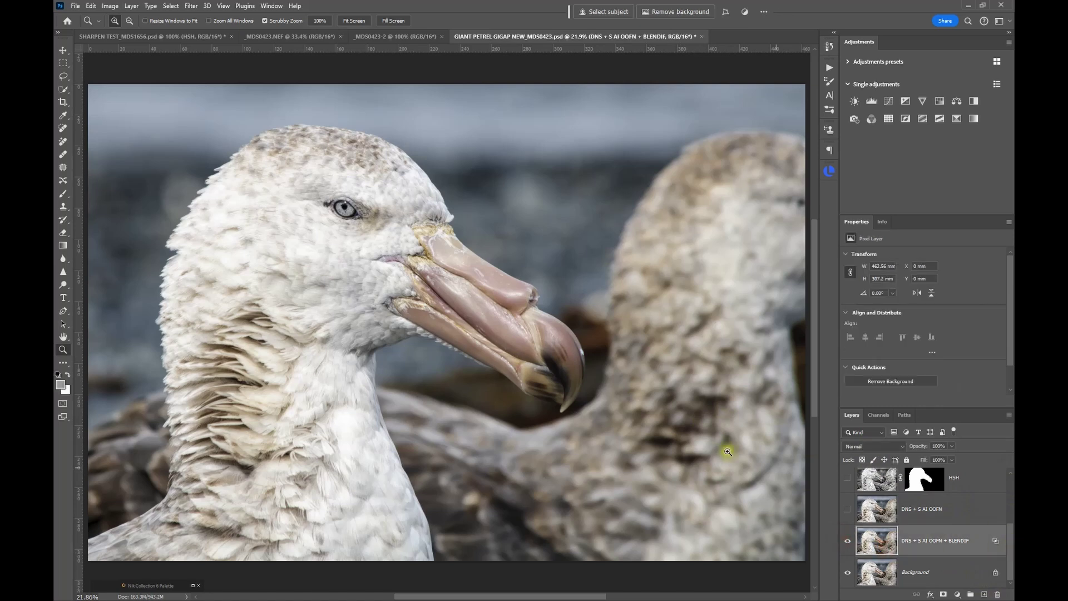
click(418, 234)
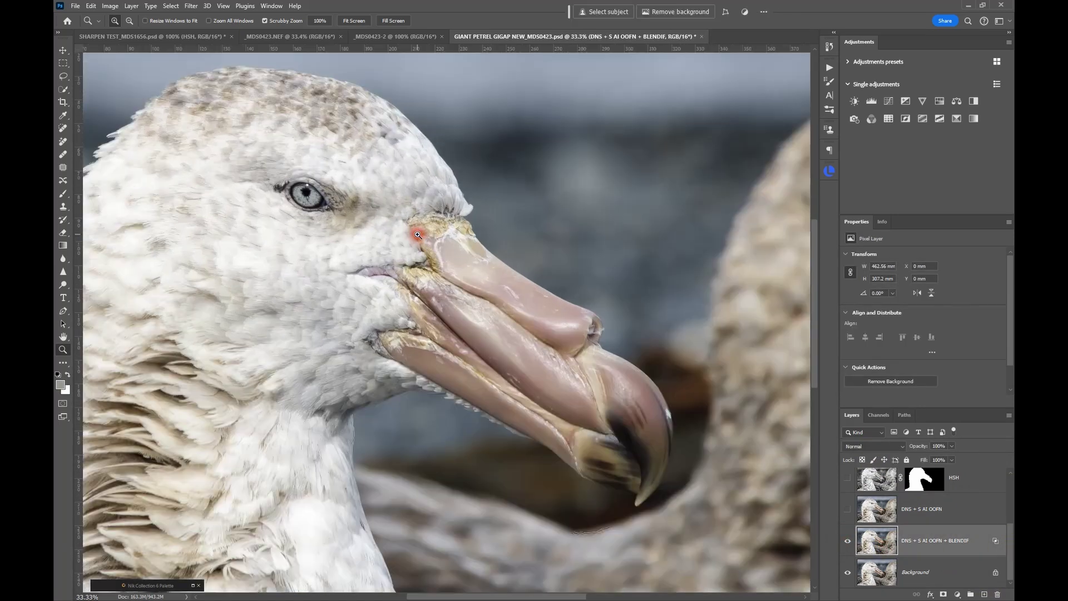
click(418, 234)
click(418, 234)
click(418, 234)
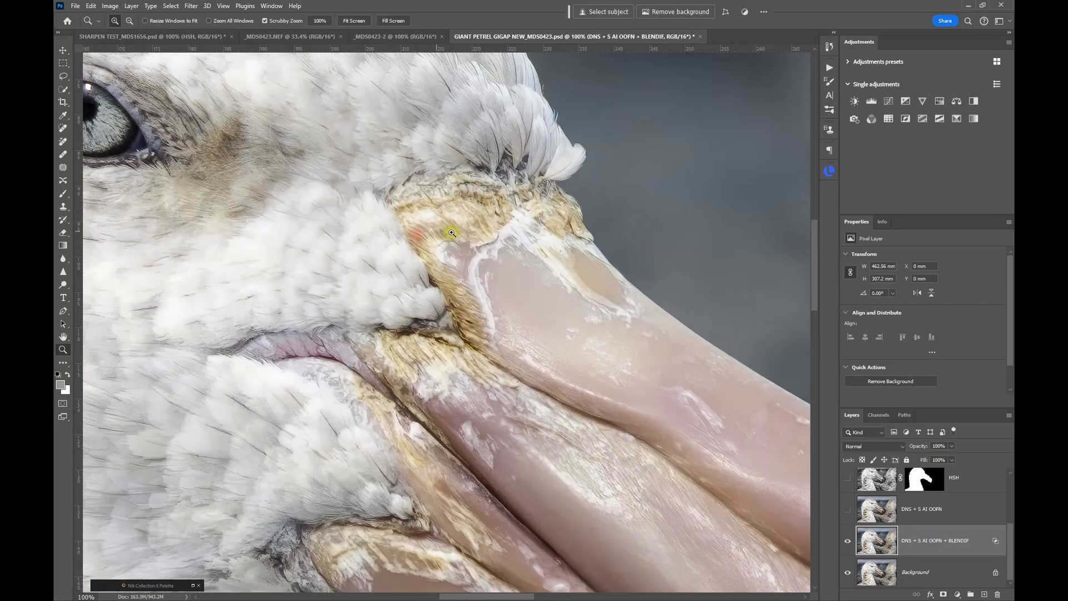
drag(490, 268, 608, 332)
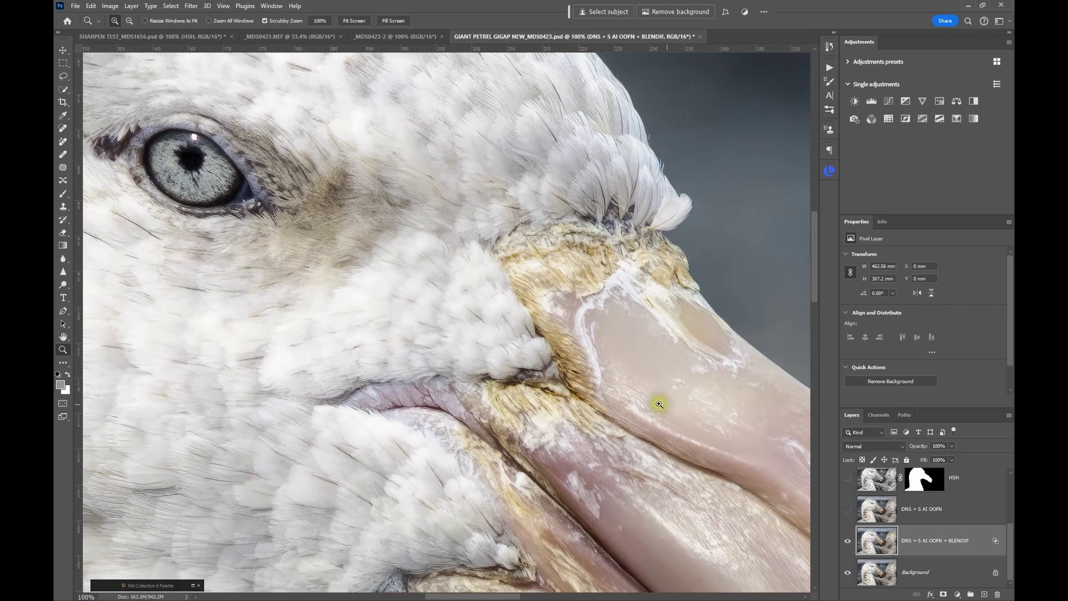
Step: Hide the BLENDIF layer and compare the enlarged Background with the same eye and beak area of _MDS0423-2 at 200%
click(848, 542)
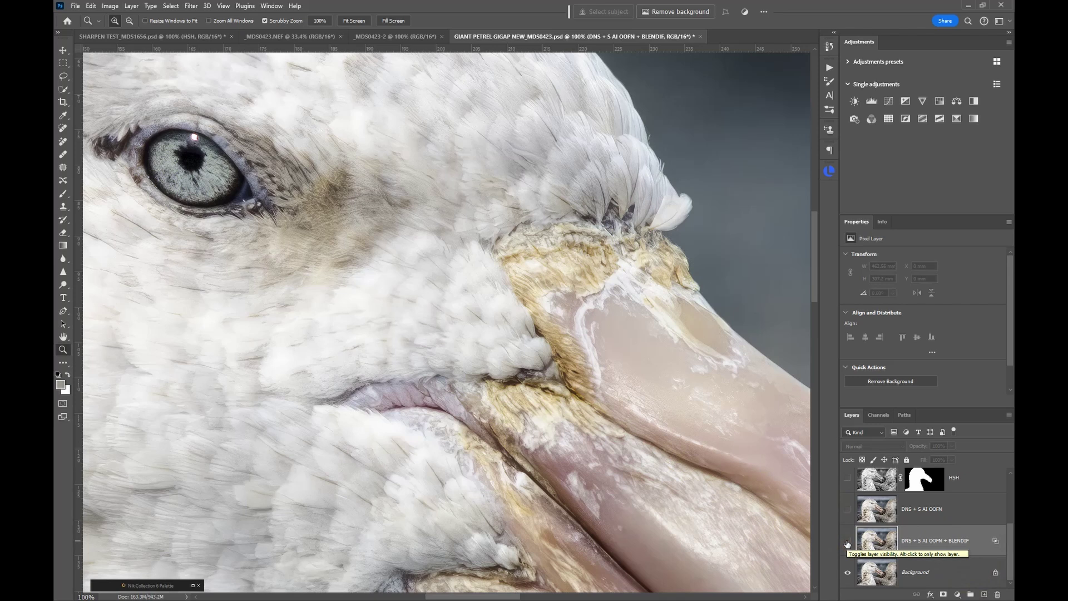
click(385, 36)
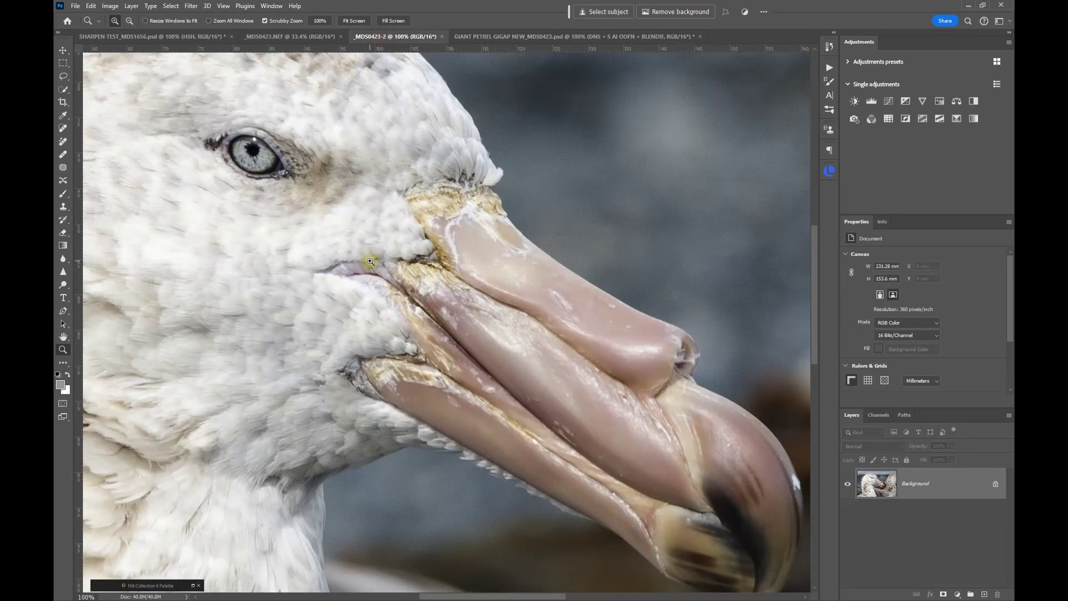
drag(433, 305, 446, 319)
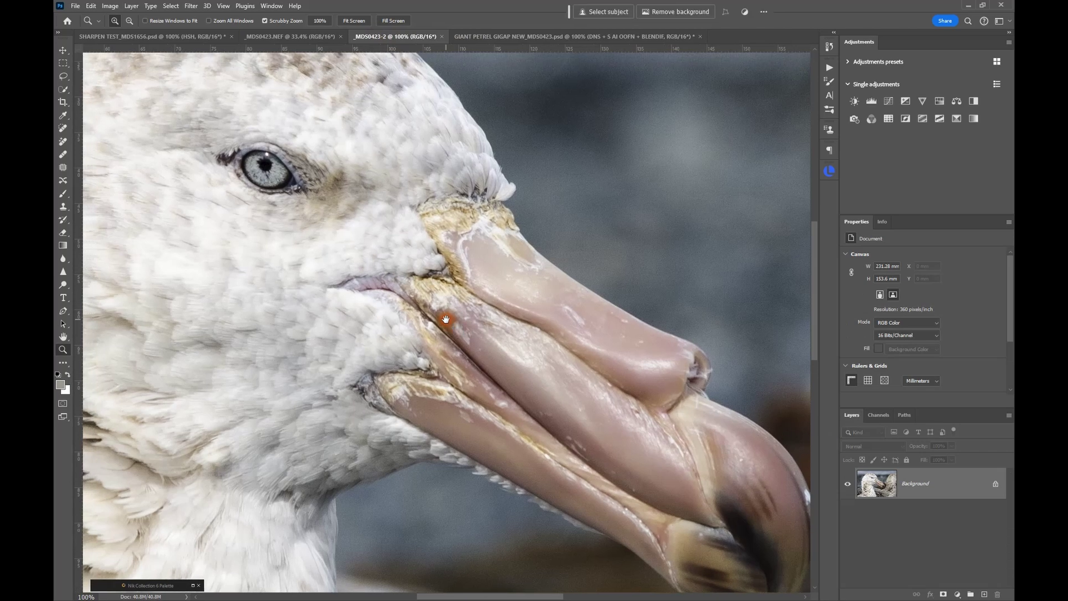
click(446, 319)
drag(477, 244, 608, 417)
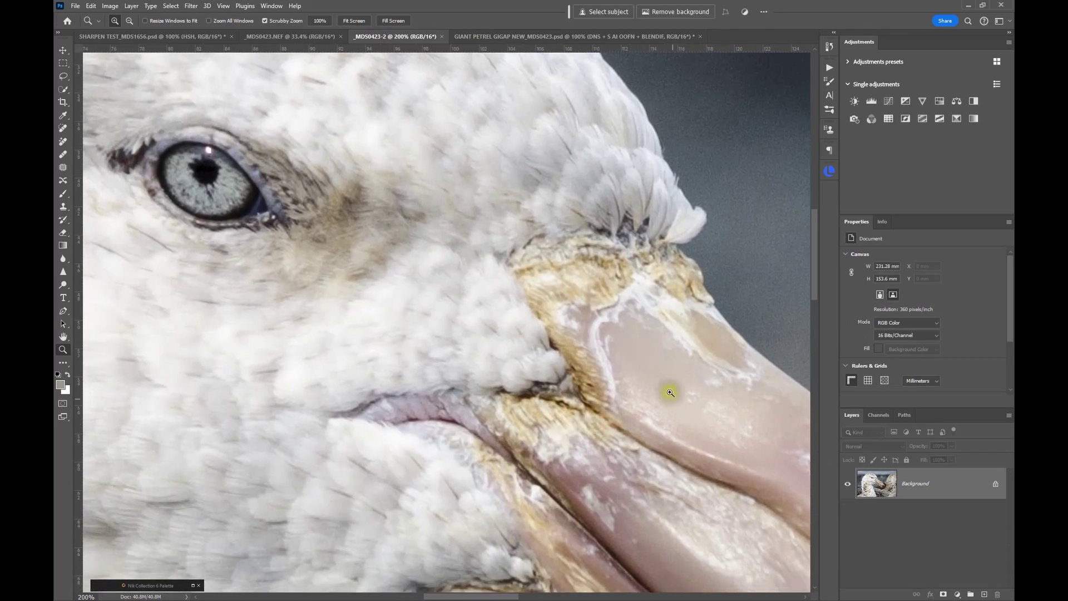
Step: Return to the enlarged petrel document, show the DNS + S AI OOFN + BLENDIF layer, and review its Blend If settings
click(549, 38)
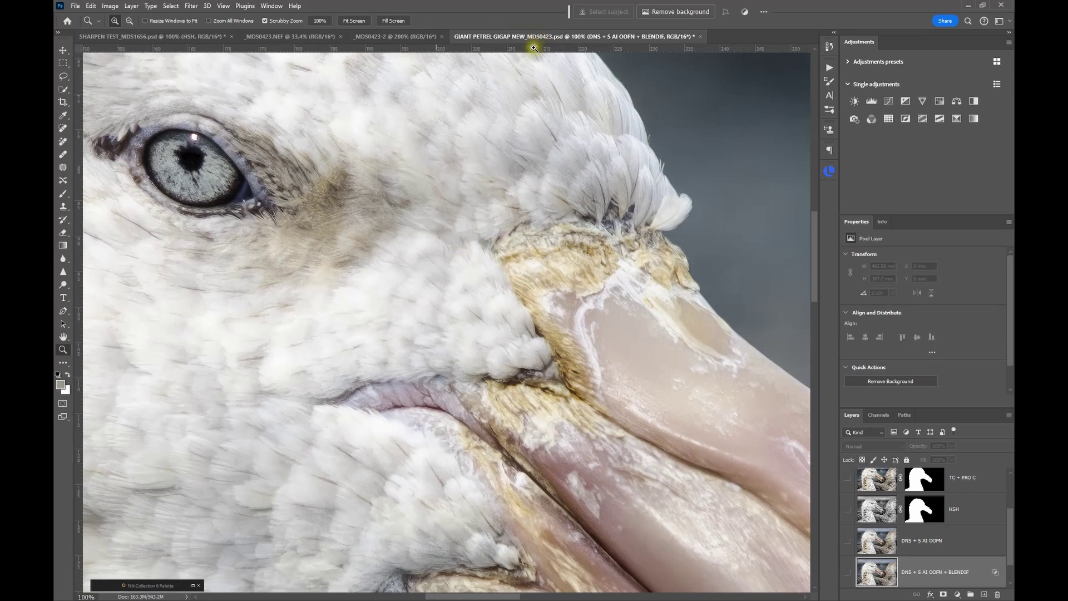
click(854, 541)
scroll(882, 580, down, 1)
click(856, 537)
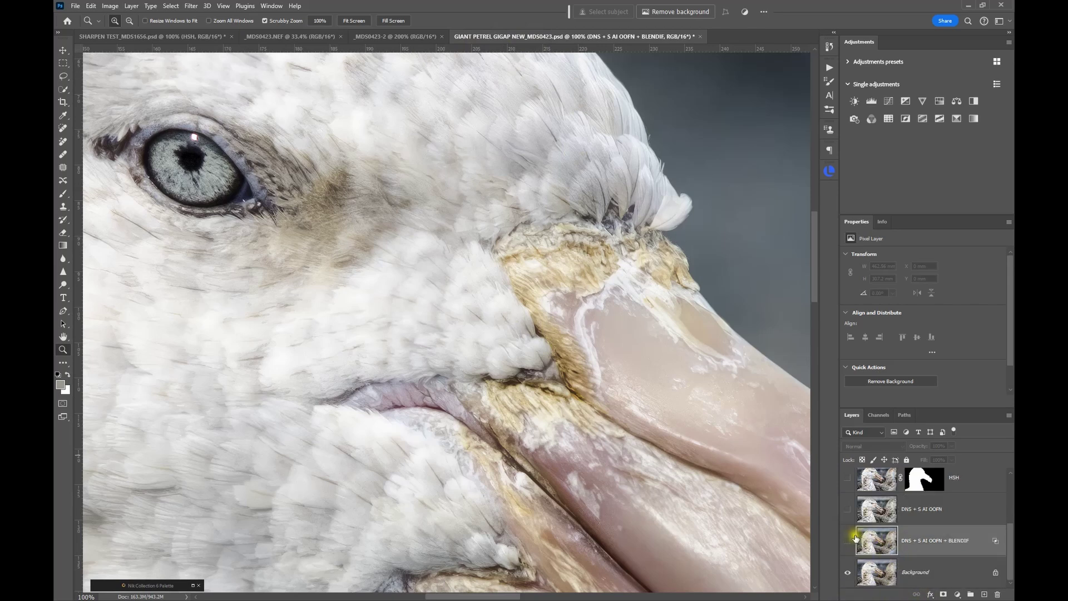
click(846, 542)
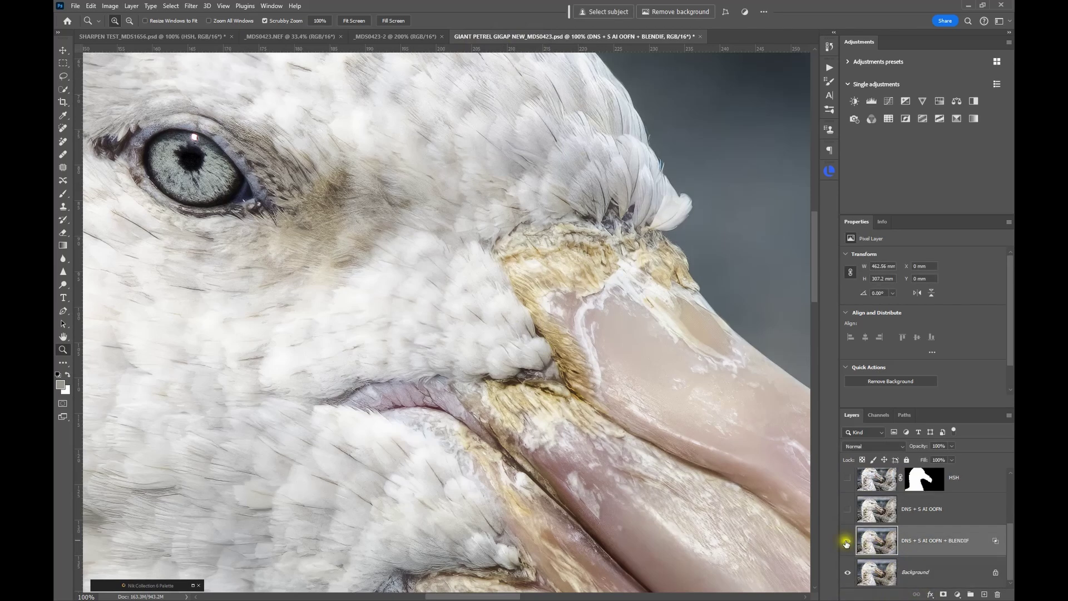
double_click(980, 552)
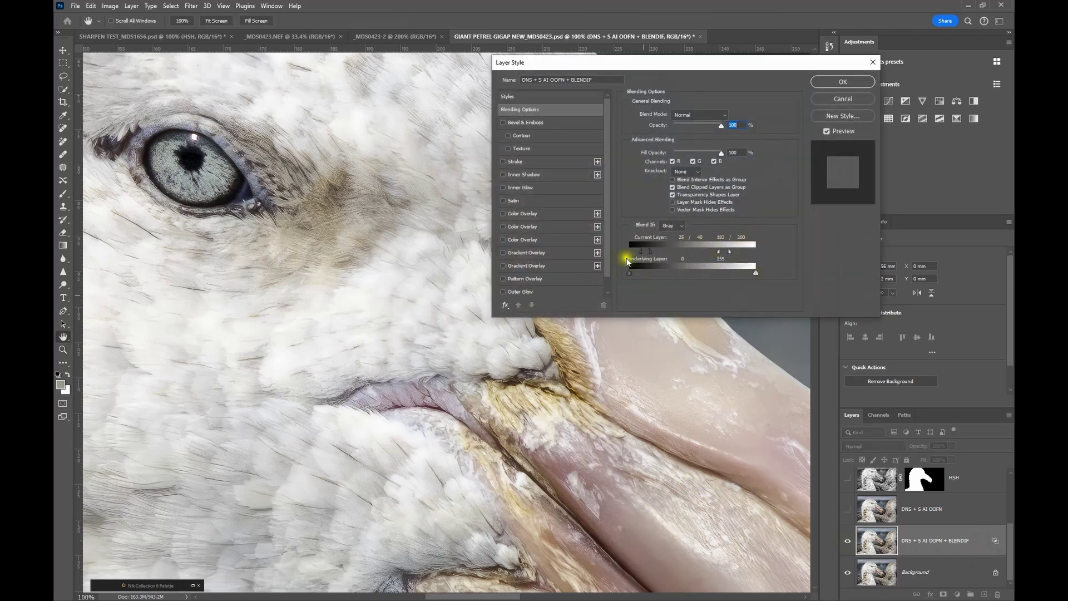
click(828, 83)
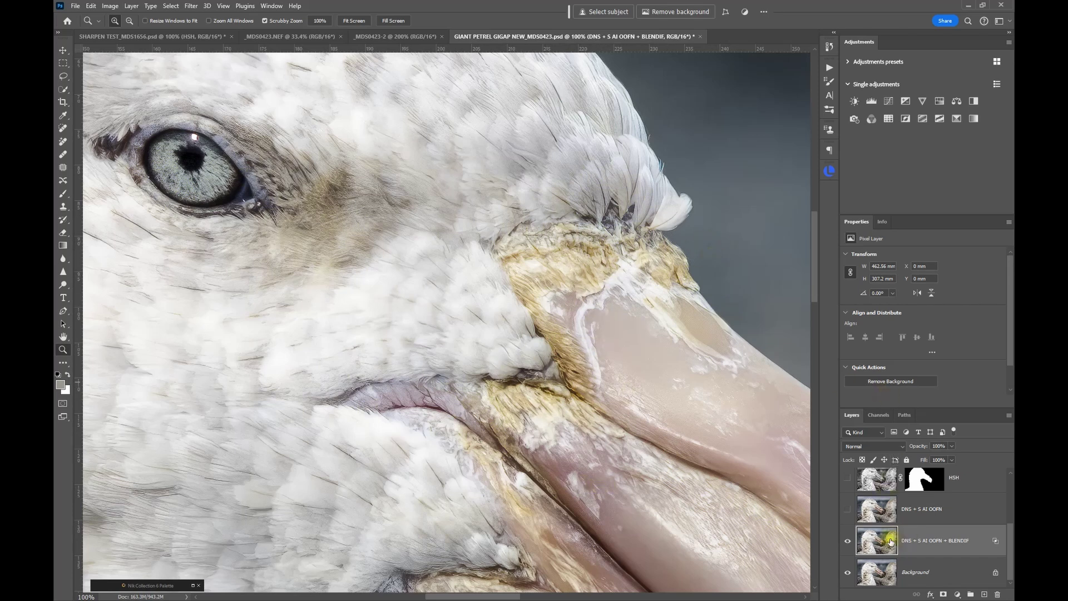
Step: Compare the petrel's eye and beak detail with the DNS + S AI OOFN + BLENDIF layer hidden and shown, leaving it shown
click(848, 542)
click(848, 542)
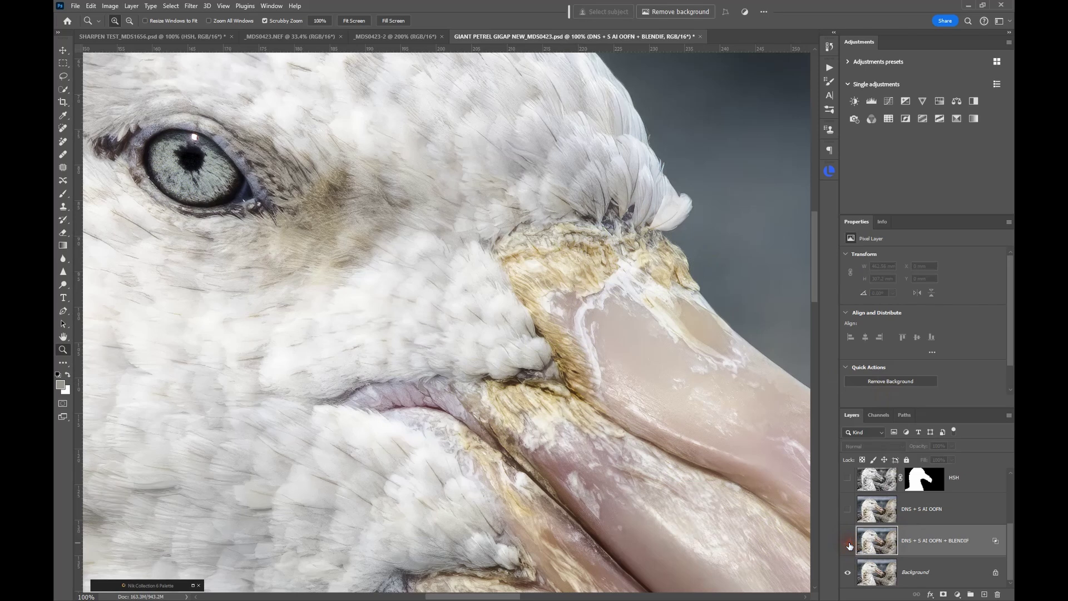
click(849, 543)
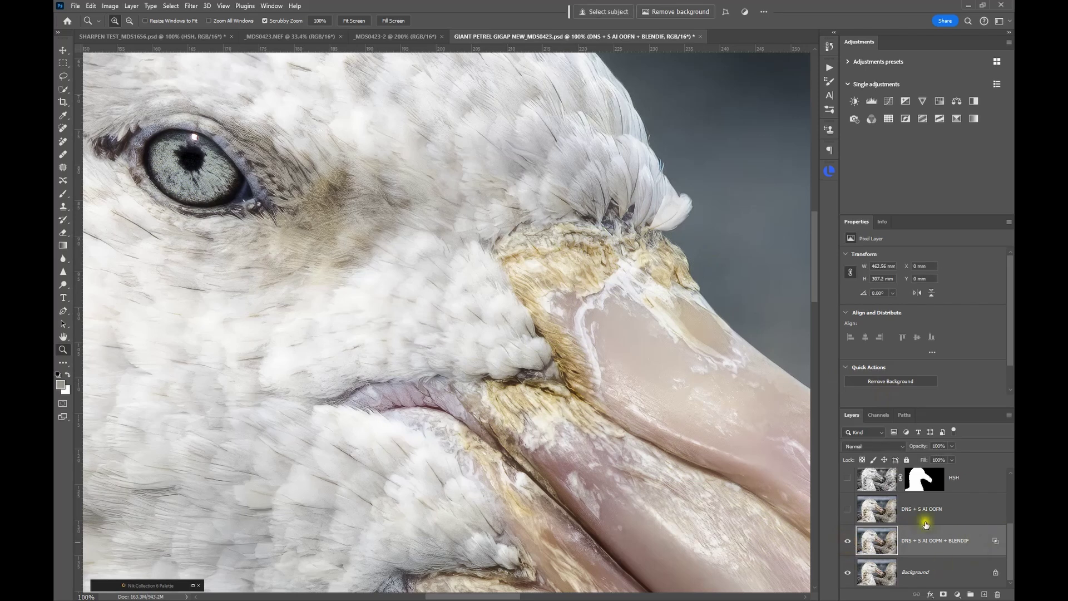
Step: Show and select the HSH layer, compare the feather and beak detail with and without it, and leave it shown
scroll(964, 513, up, 1)
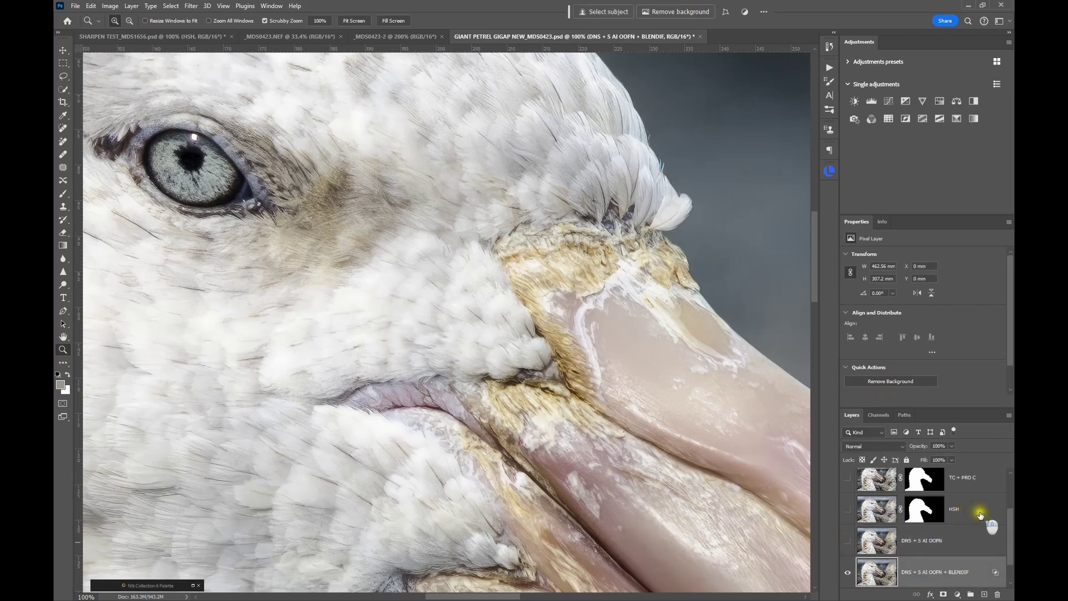
click(849, 509)
click(876, 511)
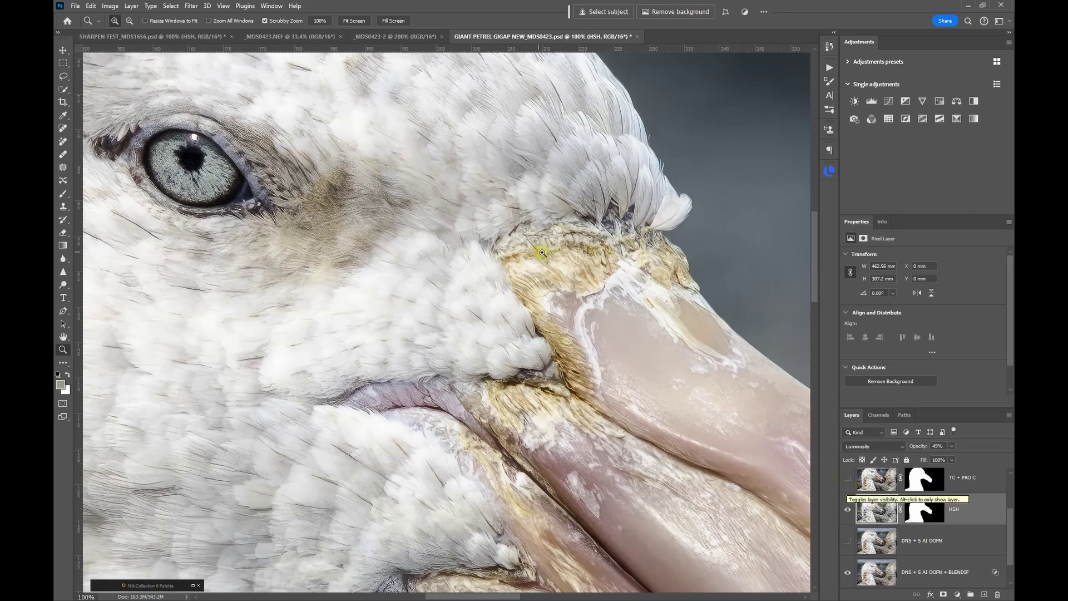
click(848, 510)
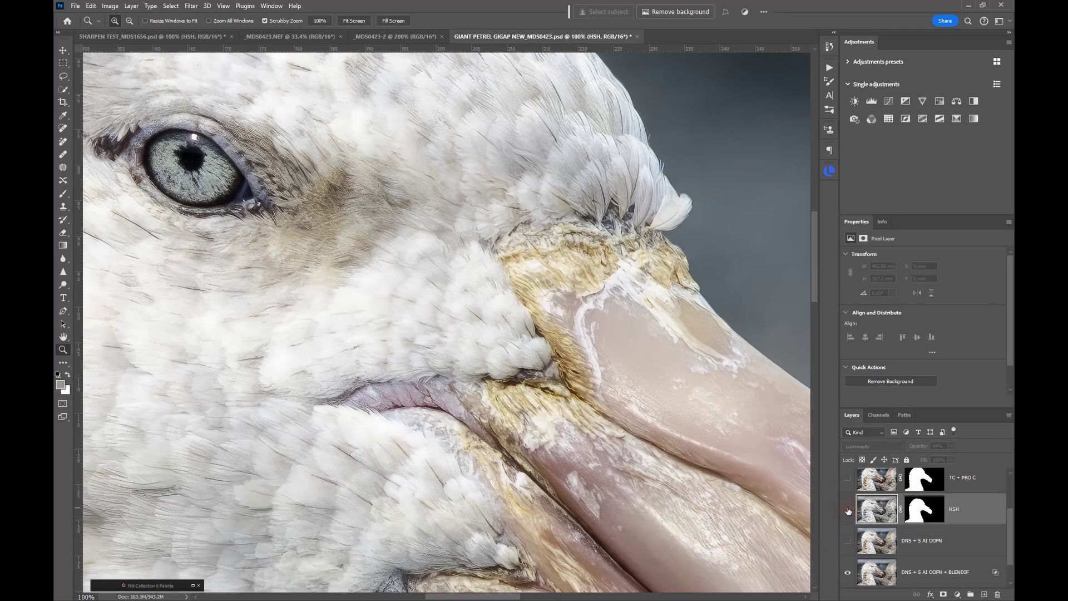
click(848, 509)
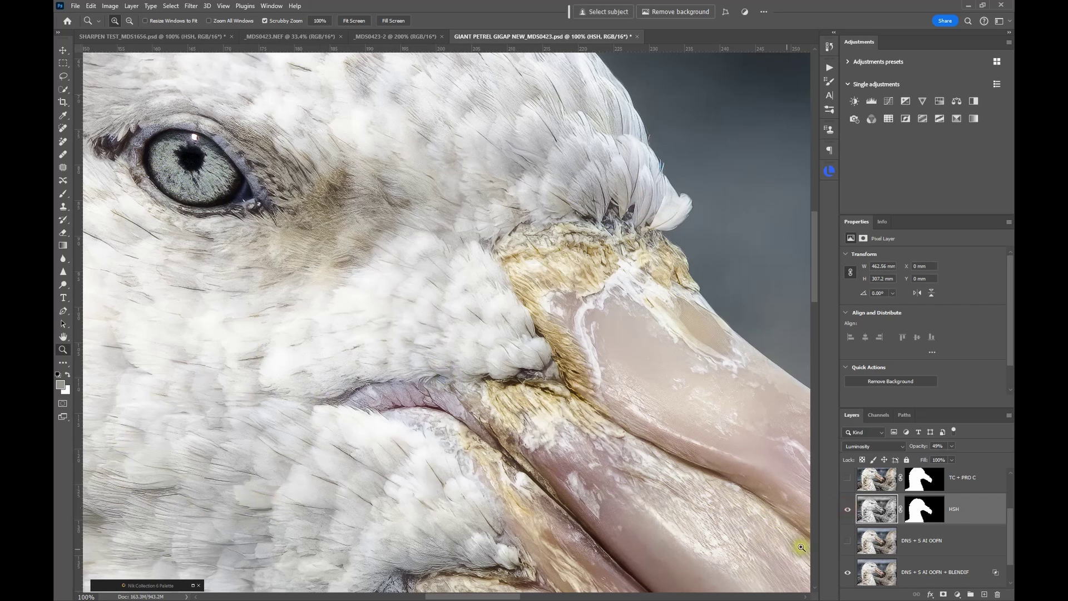
click(849, 511)
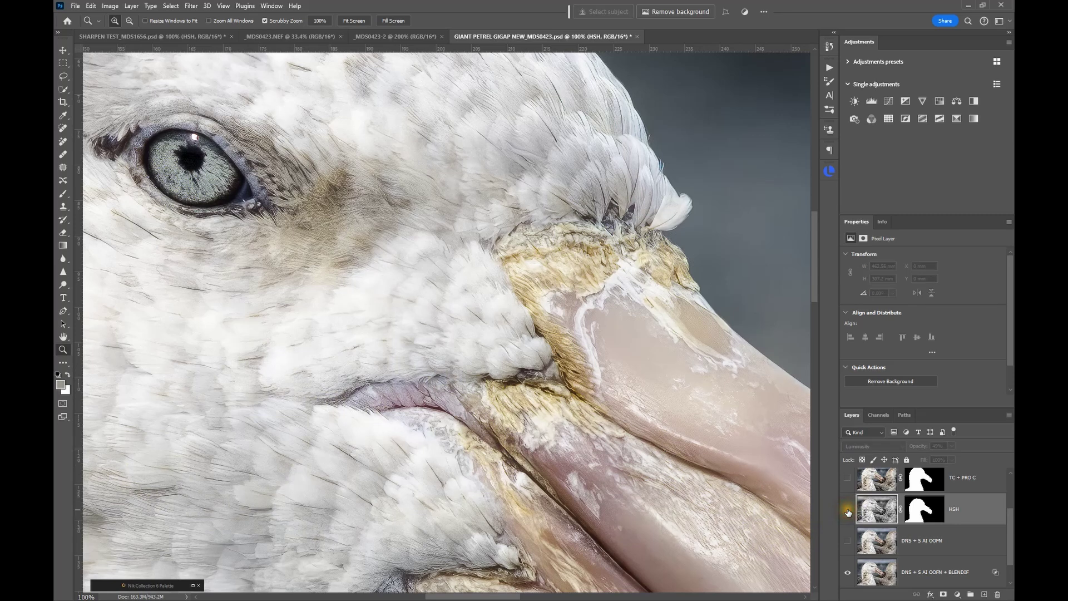
click(848, 511)
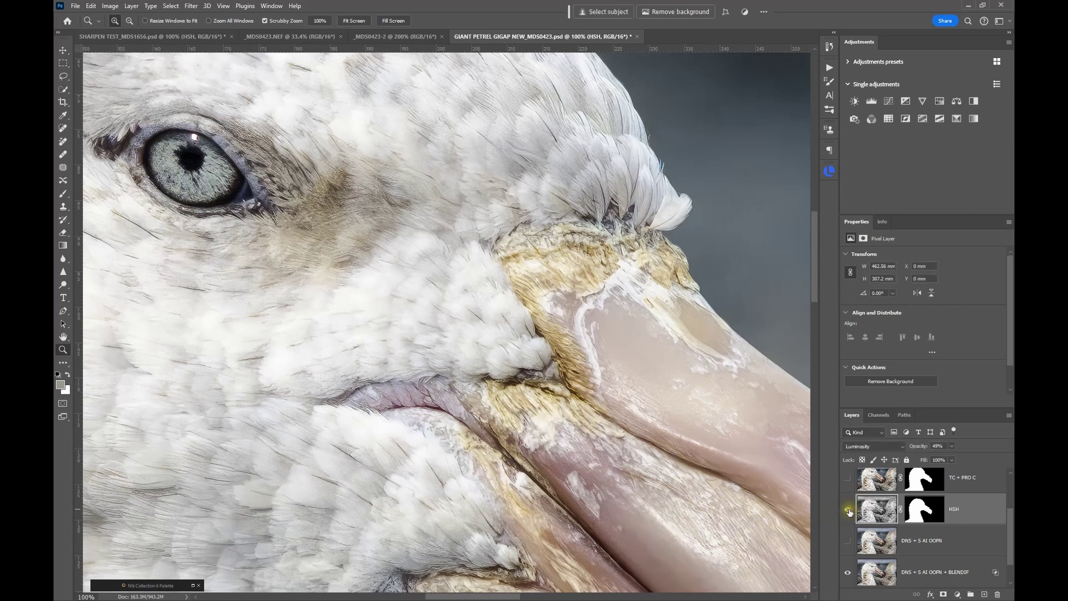
Step: Show the TC + PRO C layer, compare its effect on the feathers and beak, and also show the Curves 2 adjustment
scroll(851, 512, up, 1)
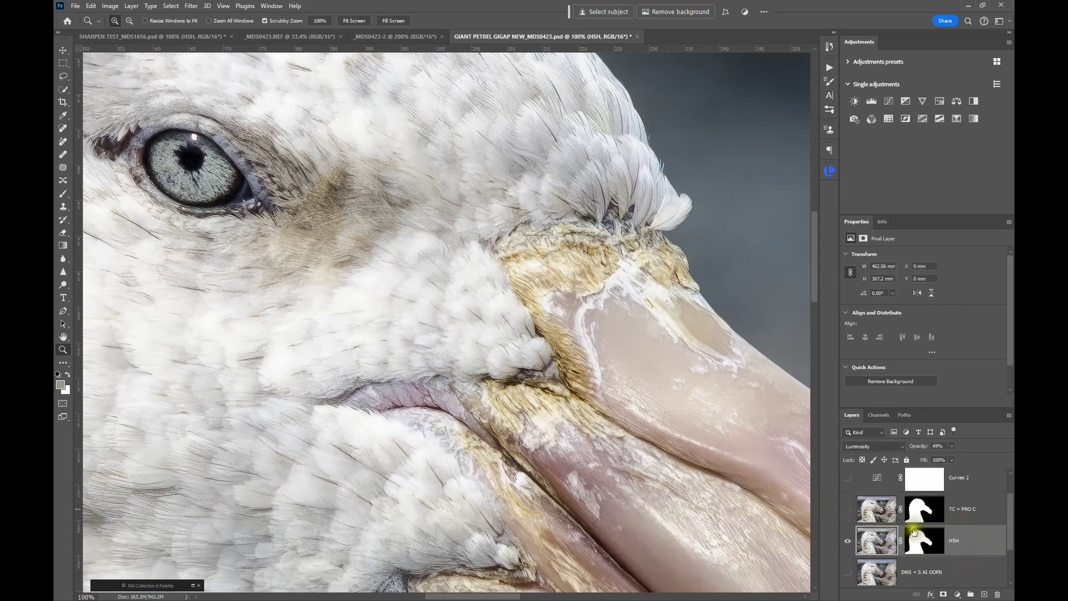
click(848, 511)
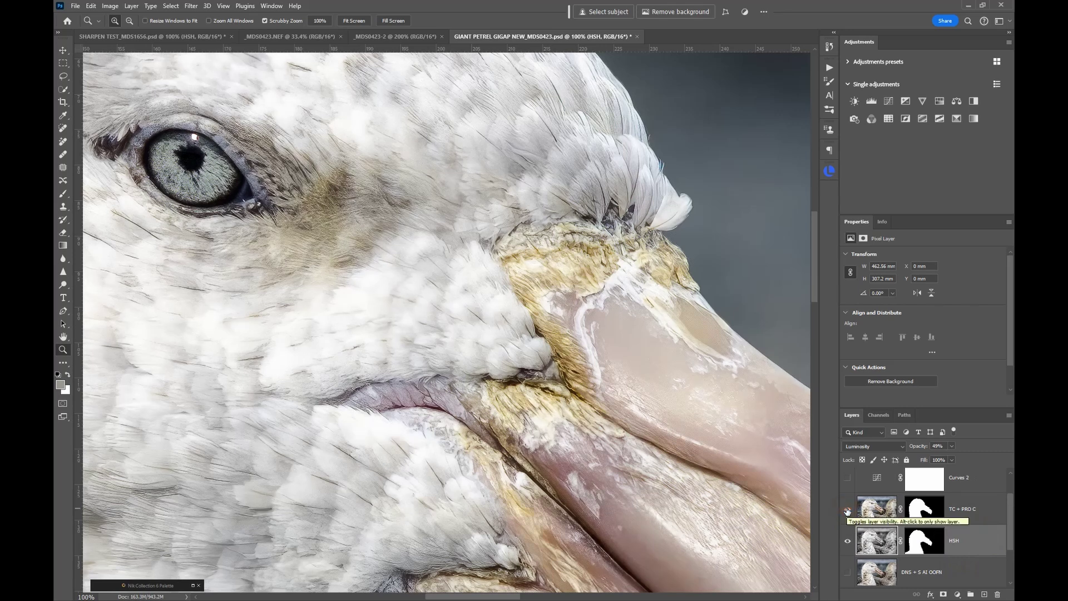
click(848, 510)
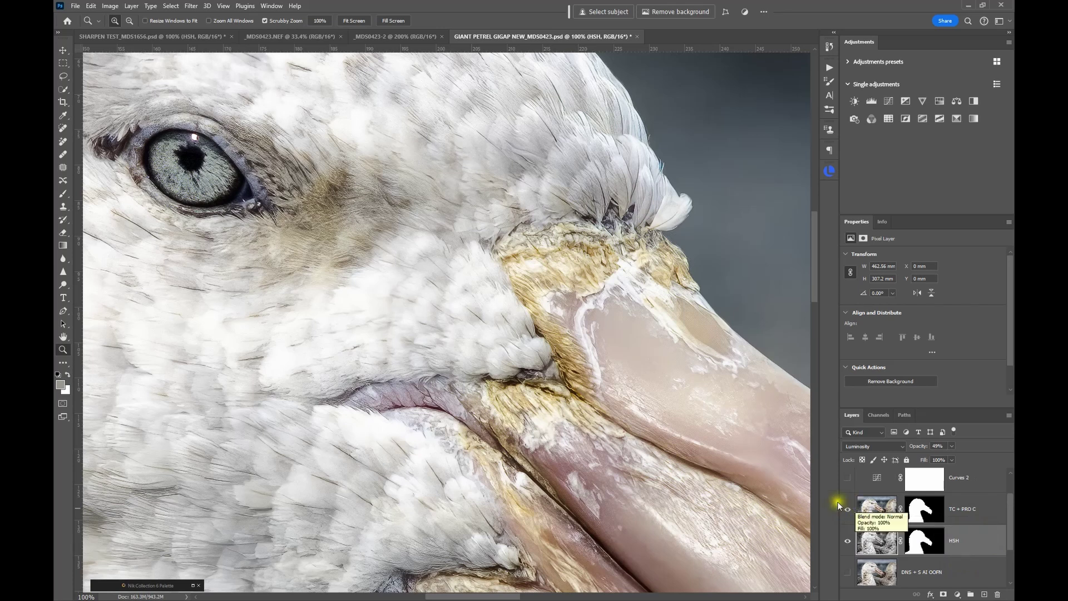
click(847, 479)
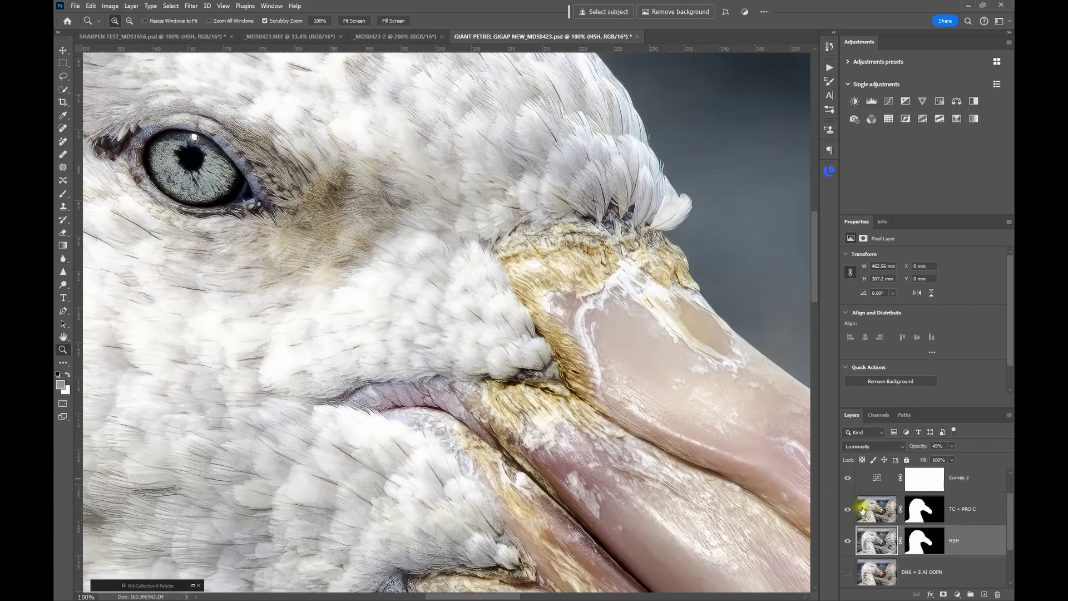
scroll(849, 495, up, 2)
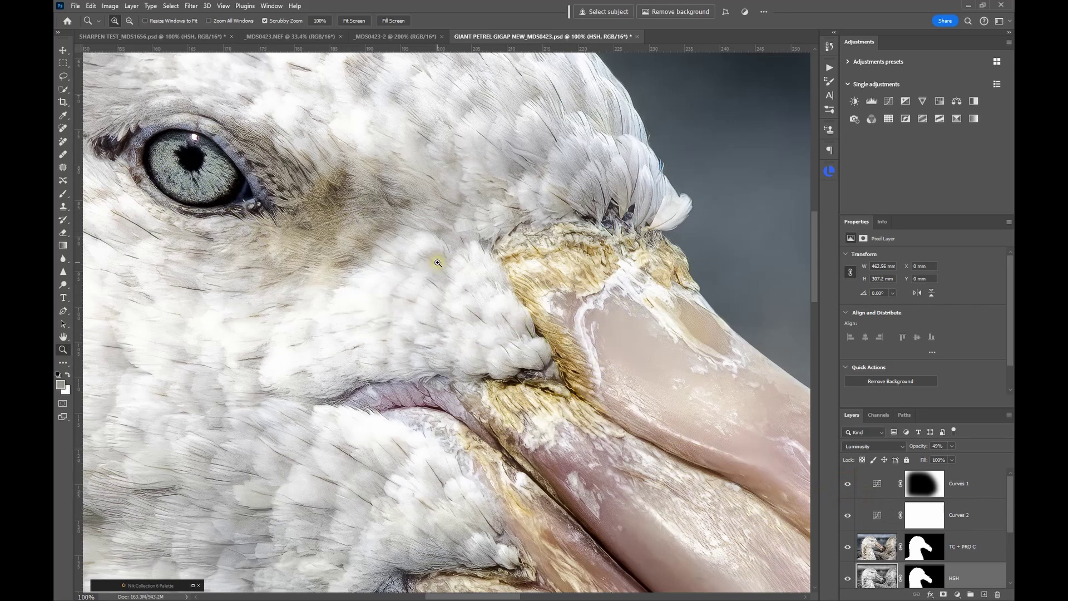
Step: Compare the layered enlargement with _MDS0423-2, and examine the enlarged petrel as a whole and close up from beak tip to eye
click(356, 35)
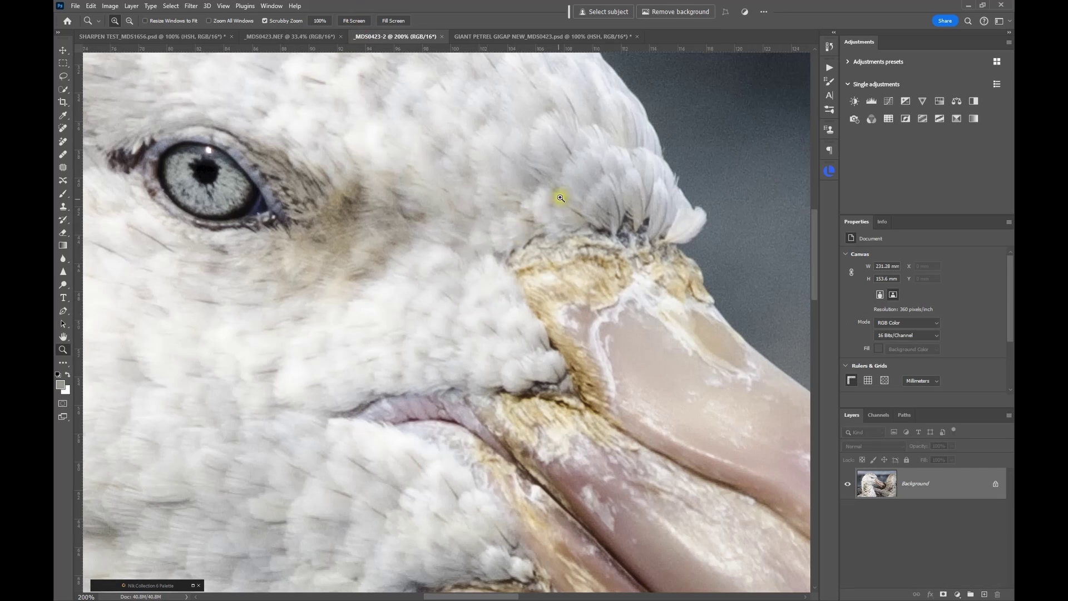
click(489, 37)
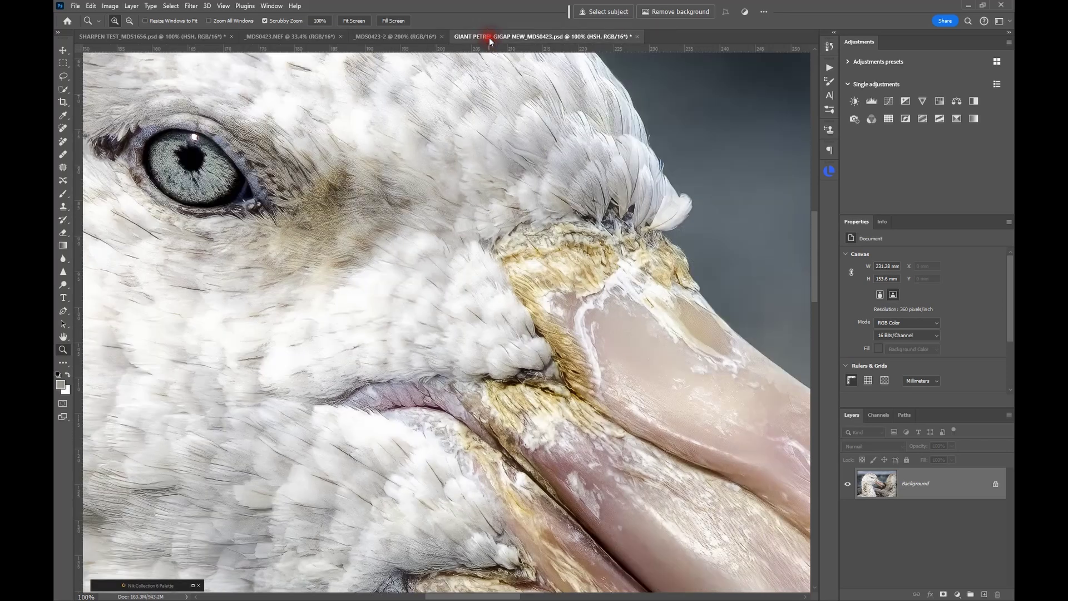
click(360, 21)
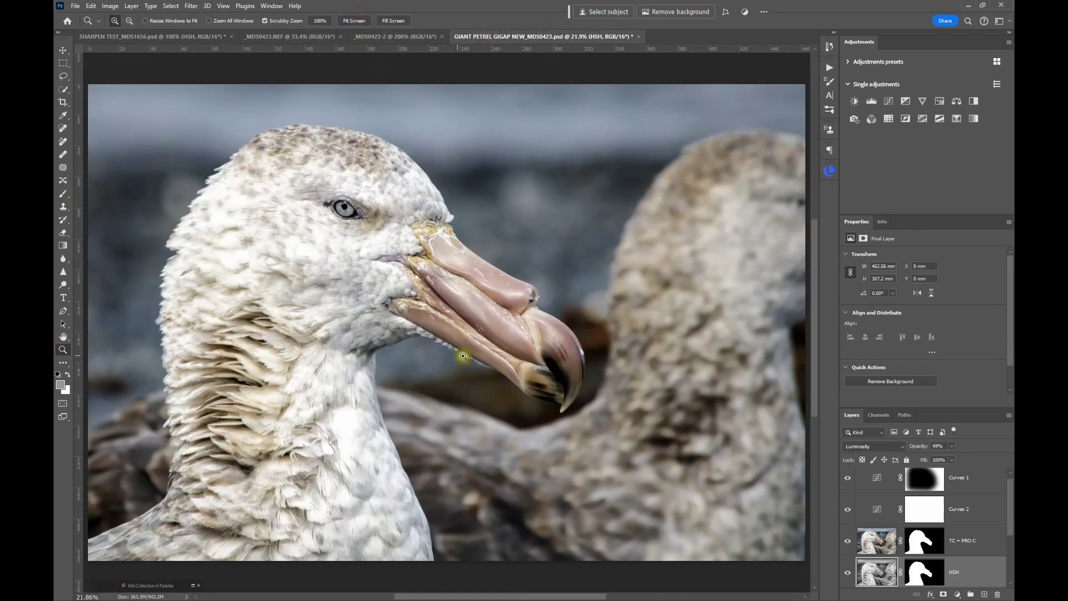
click(545, 373)
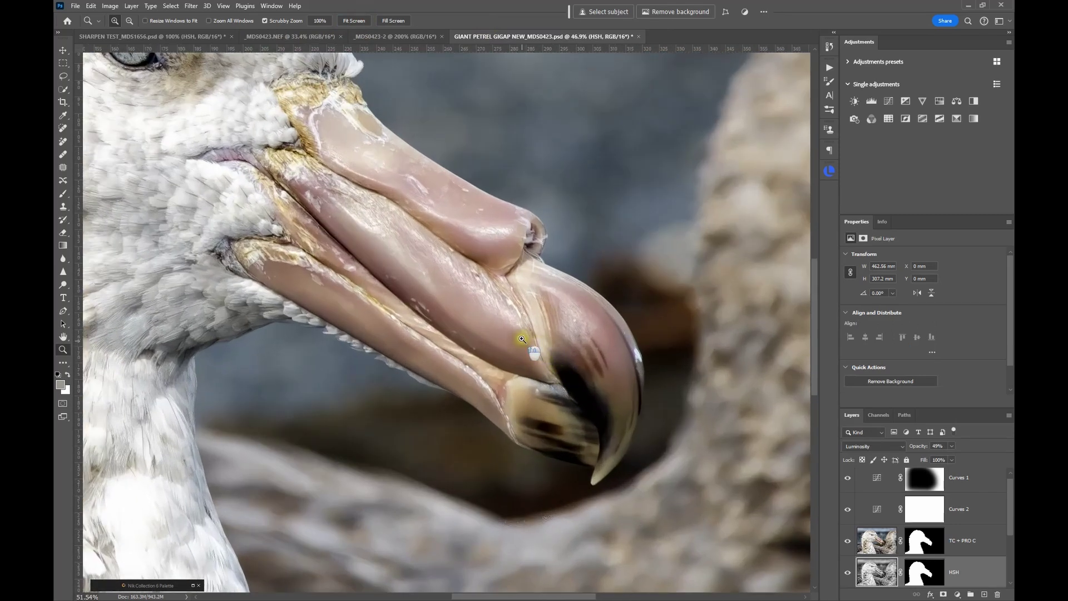
click(520, 336)
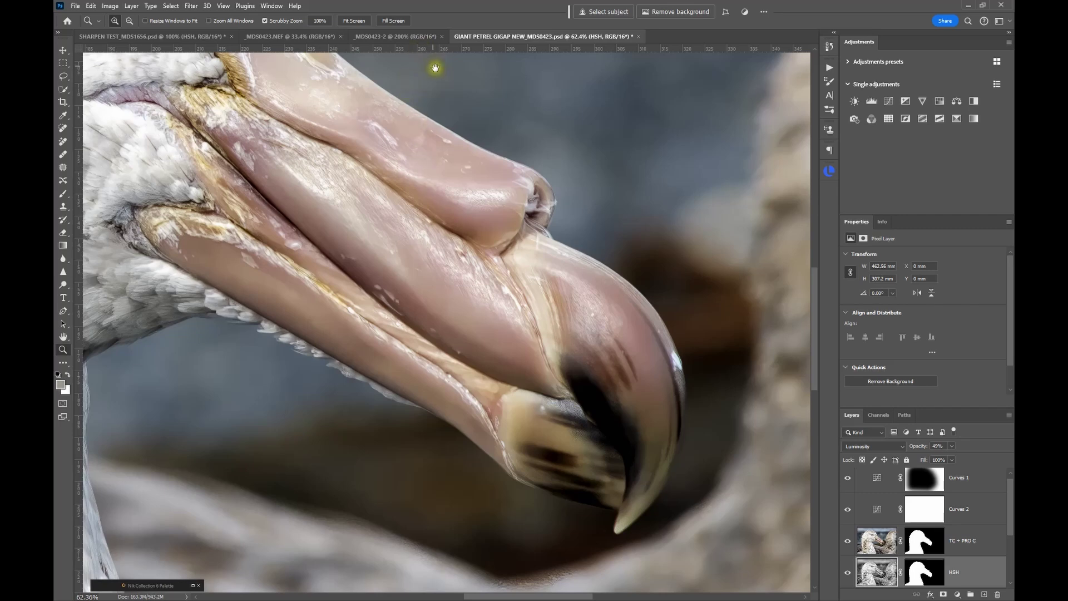
drag(383, 164, 604, 489)
drag(328, 222, 426, 168)
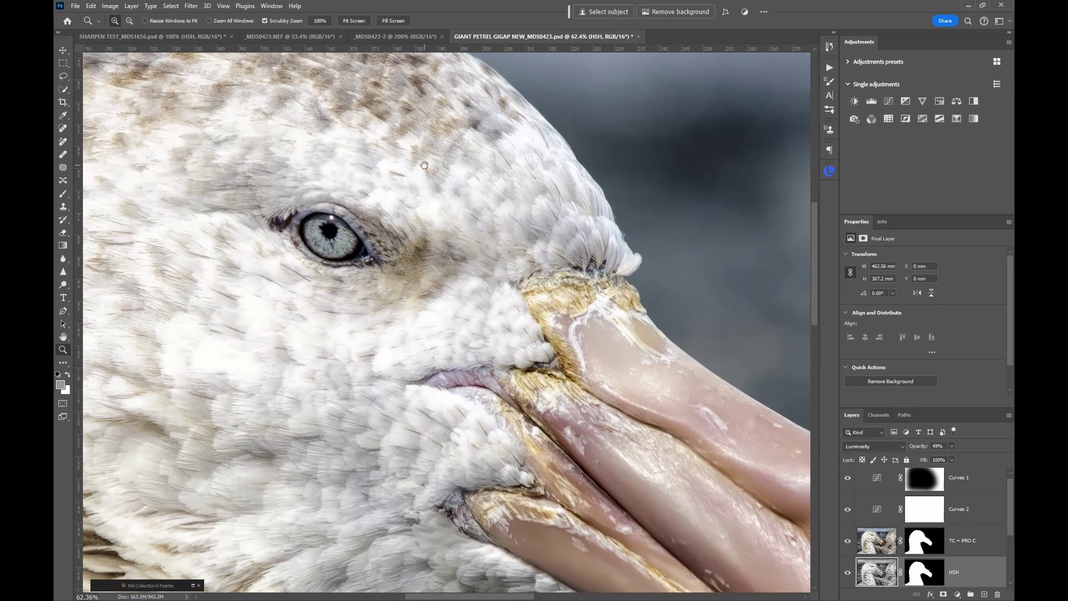